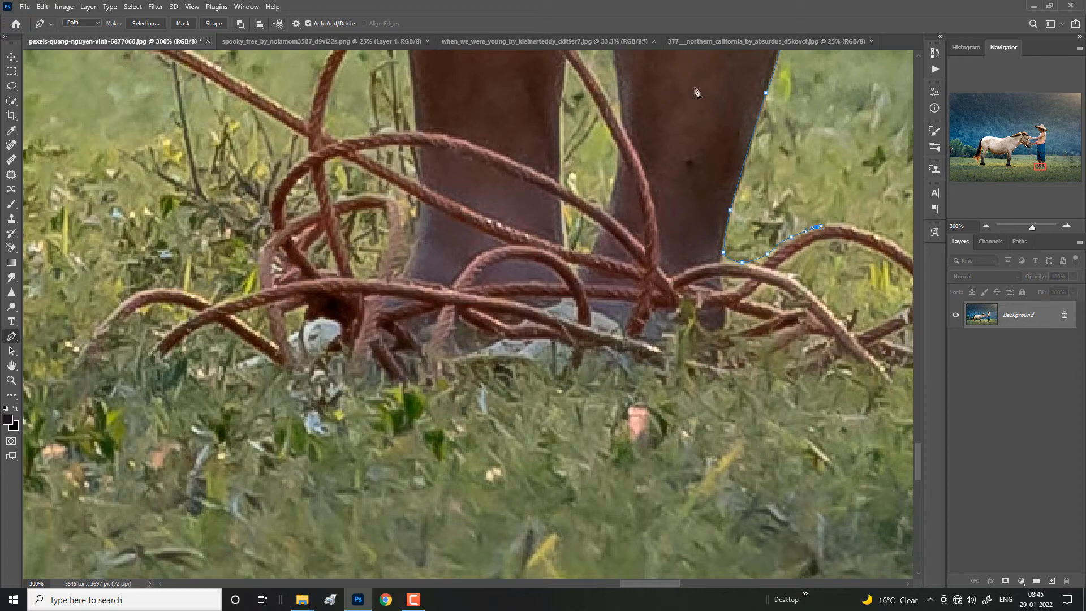
Step: Extend the pen path from the rope at the man's feet up the inner leg to the trouser hem facing the horse
key(ctrl+minus)
key(ctrl+minus)
drag(464, 205, 611, 317)
drag(616, 301, 599, 301)
key(ctrl+plus)
key(ctrl+plus)
click(834, 300)
click(820, 176)
drag(729, 185, 723, 189)
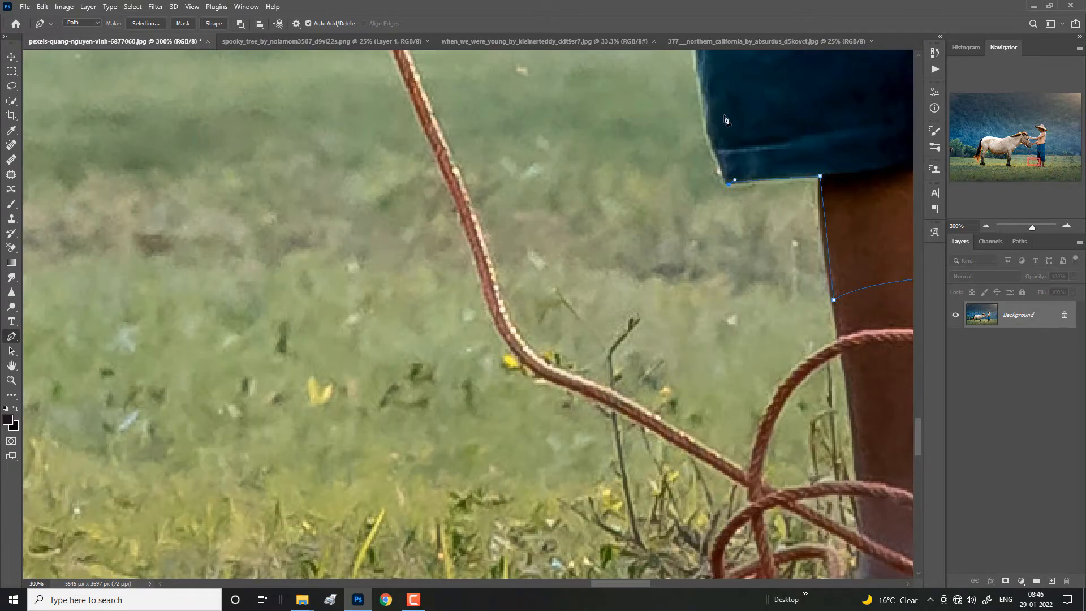
Step: Continue the path up the front edge of the man's blue trousers towards the waistband
drag(726, 120, 718, 396)
drag(702, 102, 698, 403)
drag(829, 58, 824, 342)
click(705, 233)
click(716, 199)
drag(729, 155, 742, 130)
Step: Trace the path from the waistband along the belly and the underside of the lower forearm to the fingers
drag(732, 115, 687, 374)
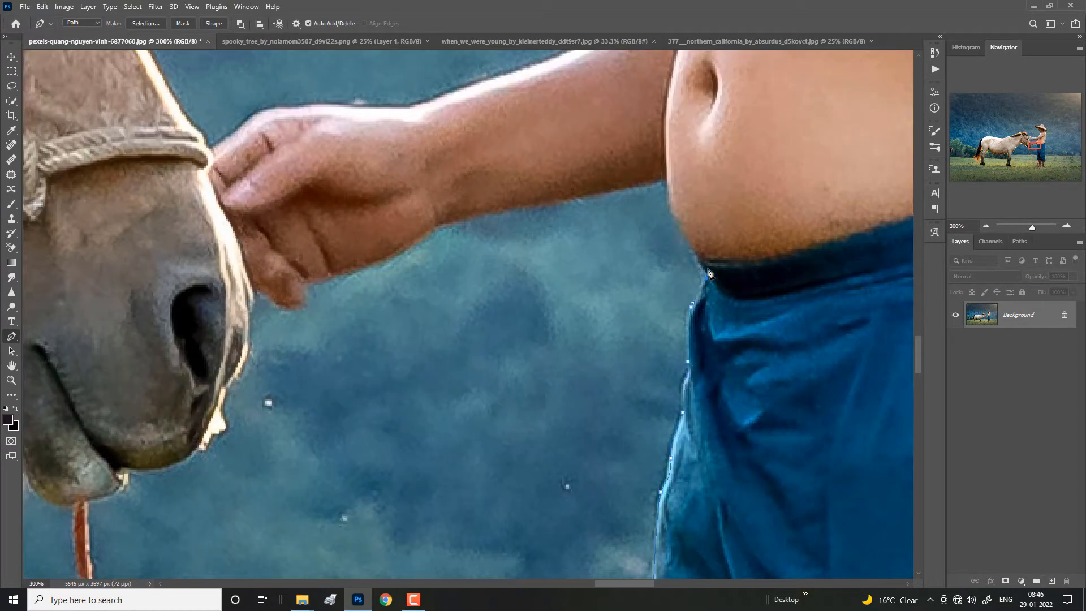
drag(666, 183, 671, 164)
alt+click(666, 183)
drag(585, 201, 758, 275)
click(479, 359)
click(435, 370)
click(424, 364)
Step: Continue the path around the horse's nose and lips to its chin, where the rope hangs down
drag(424, 367, 625, 293)
click(614, 368)
click(583, 420)
click(511, 469)
drag(512, 470, 774, 295)
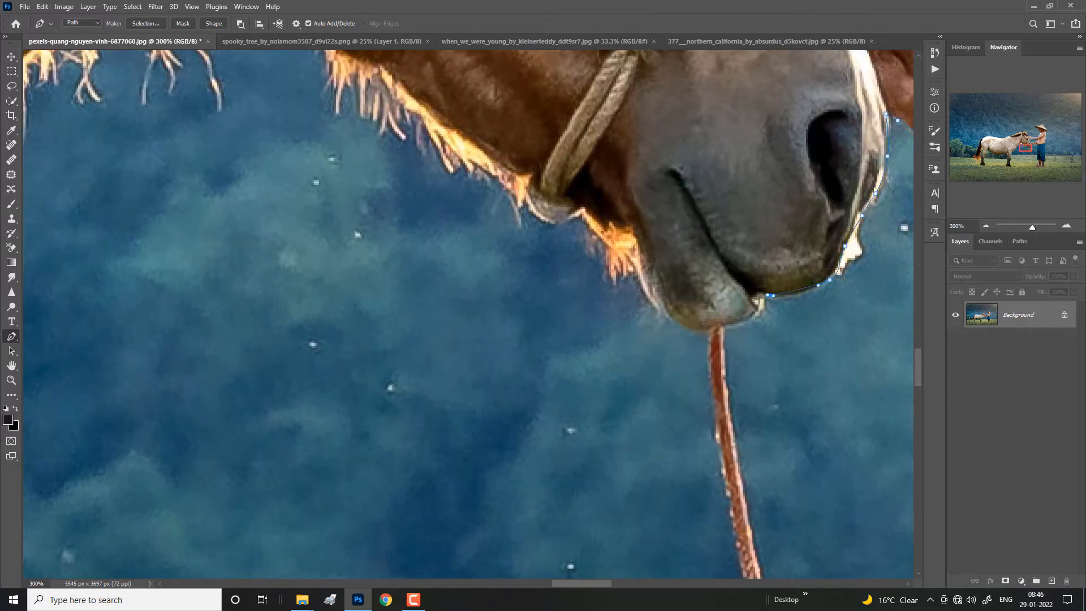
click(721, 325)
key(ctrl+minus)
key(ctrl+minus)
drag(572, 422, 528, 355)
key(ctrl+z)
key(ctrl+z)
key(ctrl+plus)
key(ctrl+plus)
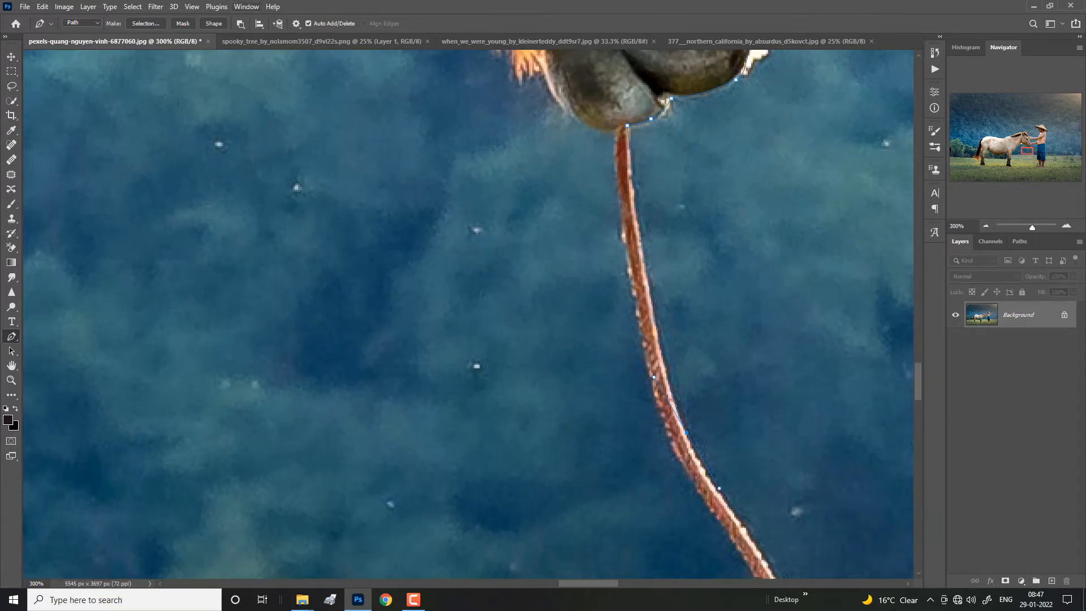
Step: Trace the path along the underside of the horse's jaw and past the halter rope to the throat
drag(555, 186, 623, 382)
drag(617, 289, 596, 243)
drag(480, 182, 657, 377)
click(436, 198)
drag(436, 198, 703, 332)
click(603, 255)
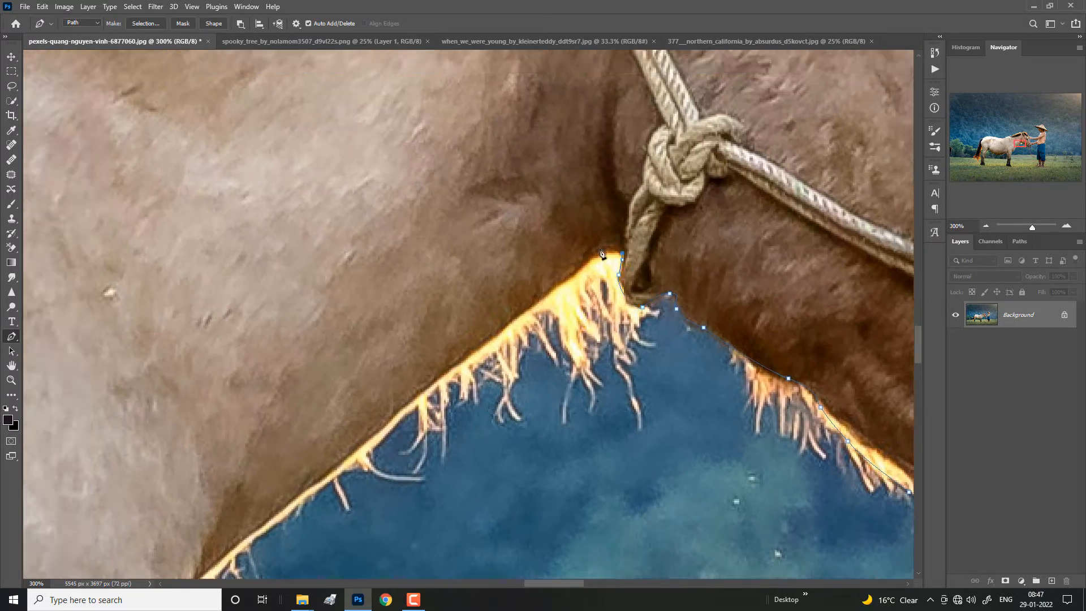
Step: Continue the path down the horse's neck and chest onto the front edge of its foreleg
drag(339, 464, 569, 173)
click(366, 357)
drag(366, 356, 655, 96)
drag(555, 274, 531, 299)
click(479, 337)
drag(438, 377, 593, 198)
drag(536, 450, 554, 80)
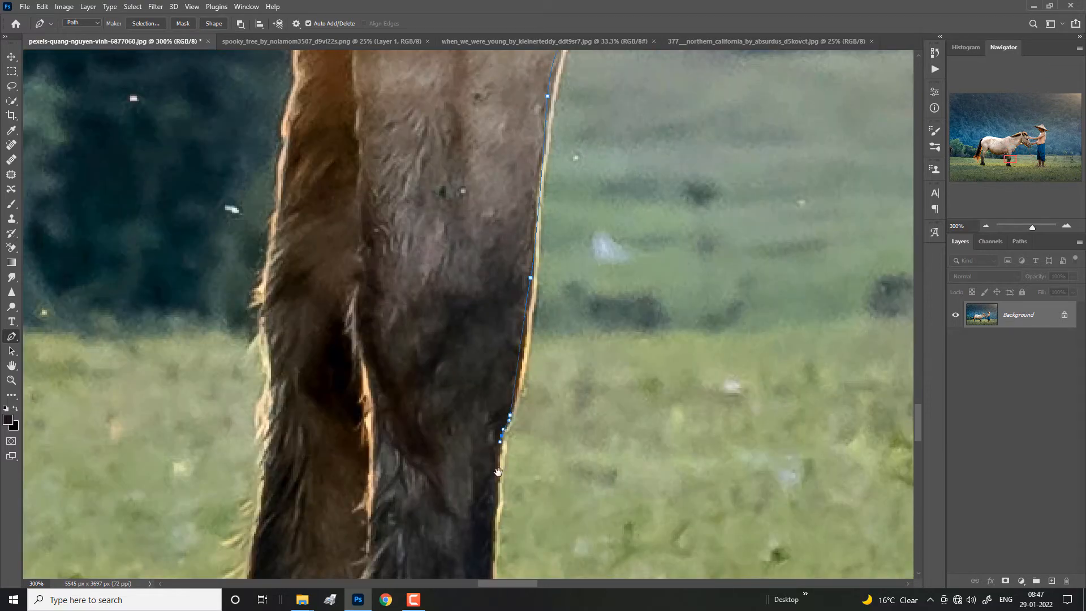
Step: Trace the path down the lower foreleg and around the horse's front hooves
drag(504, 430, 583, 151)
drag(596, 386, 644, 252)
click(754, 428)
click(629, 467)
drag(322, 292, 331, 276)
Step: Move the spooky_tree document behind the other open documents and return to the horse photo
drag(321, 41, 475, 42)
click(115, 41)
Step: Continue the path up the rear edge of the front legs to where they meet the belly
drag(362, 141, 466, 396)
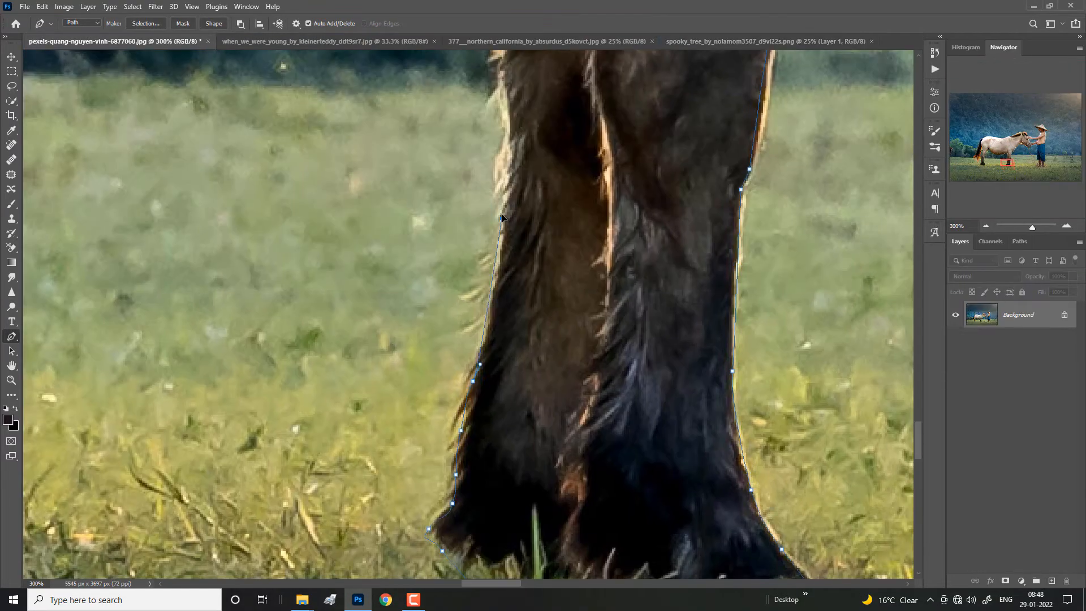
drag(480, 141, 517, 384)
click(558, 98)
drag(559, 98, 713, 425)
drag(492, 284, 463, 301)
Step: Trace the path along the underside of the horse's belly to the flank by the hind legs
drag(283, 345, 632, 273)
drag(477, 305, 346, 293)
drag(254, 283, 659, 349)
drag(450, 266, 345, 151)
alt+click(420, 248)
drag(283, 169, 617, 421)
drag(537, 294, 522, 282)
click(490, 252)
click(419, 259)
Step: Trace the path down the front edge of the hind leg to the hoof and close the outline
drag(396, 396, 614, 239)
click(436, 446)
drag(441, 481, 582, 190)
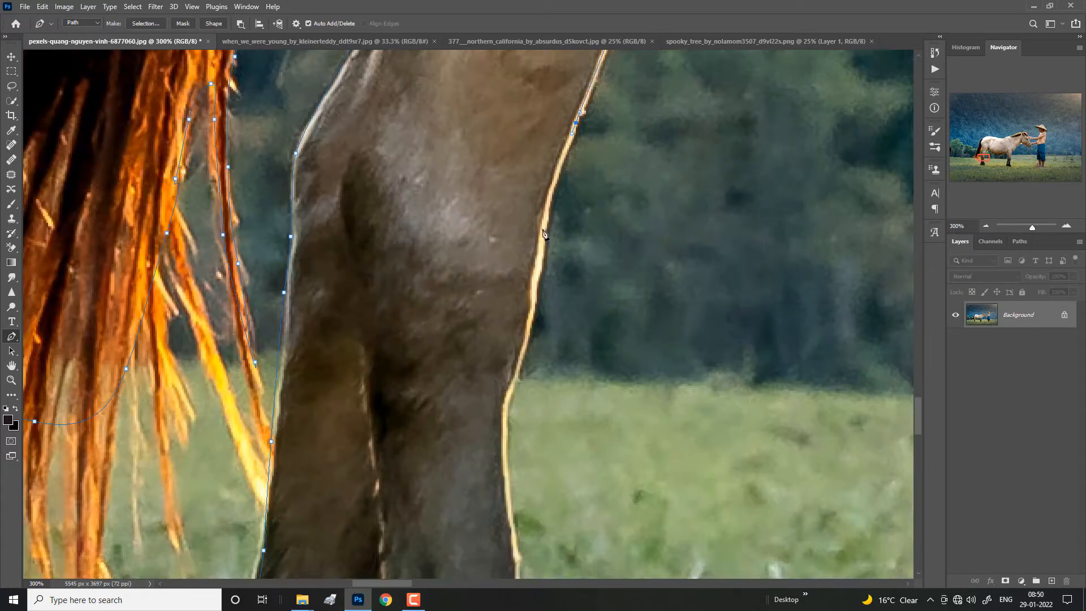
drag(509, 481, 509, 130)
drag(509, 424, 540, 173)
drag(461, 399, 359, 344)
click(328, 315)
Step: Convert the finished outline path to a new anti-aliased selection with a feather radius of 0 pixels
key(ctrl+minus)
key(ctrl+minus)
key(ctrl+minus)
key(ctrl+minus)
key(ctrl+minus)
key(ctrl+minus)
right_click(531, 283)
click(566, 333)
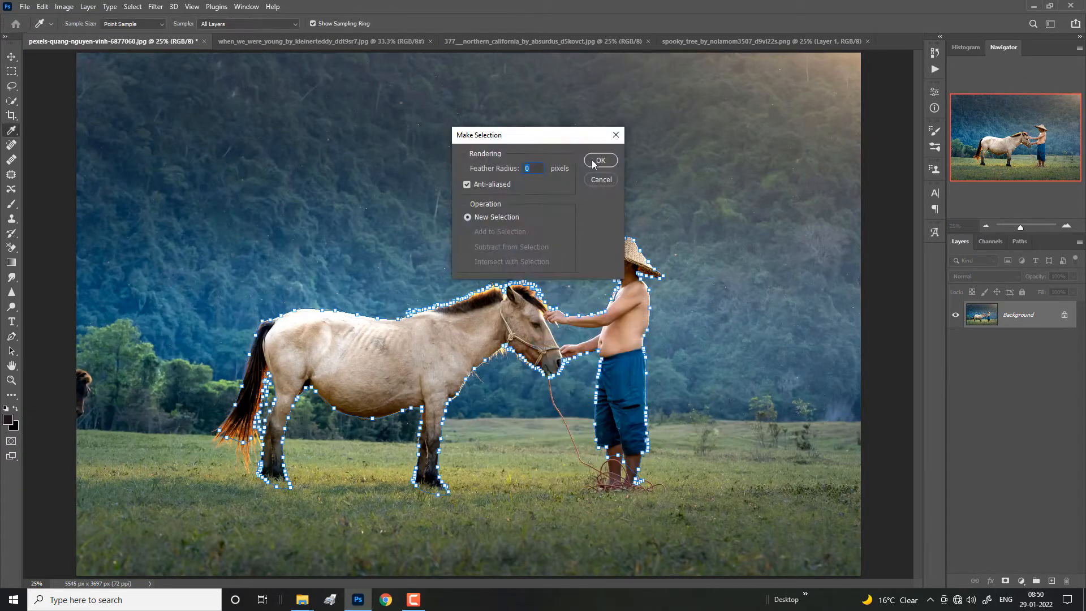
click(598, 162)
Step: Add a layer mask to the Layer 0 copy from the selection of the horse and man
right_click(464, 203)
click(495, 223)
click(1006, 581)
right_click(1021, 316)
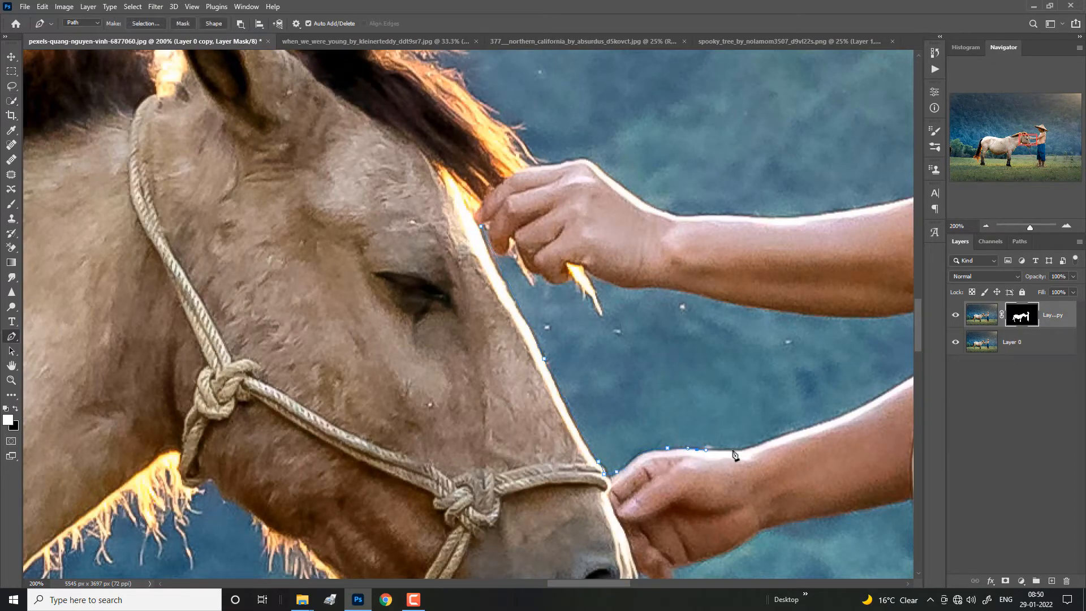
Step: Start a pen path in the gap between the arms, following the upper edge of the lower forearm to the torso
click(743, 451)
click(816, 423)
click(875, 397)
drag(871, 396, 599, 444)
click(665, 408)
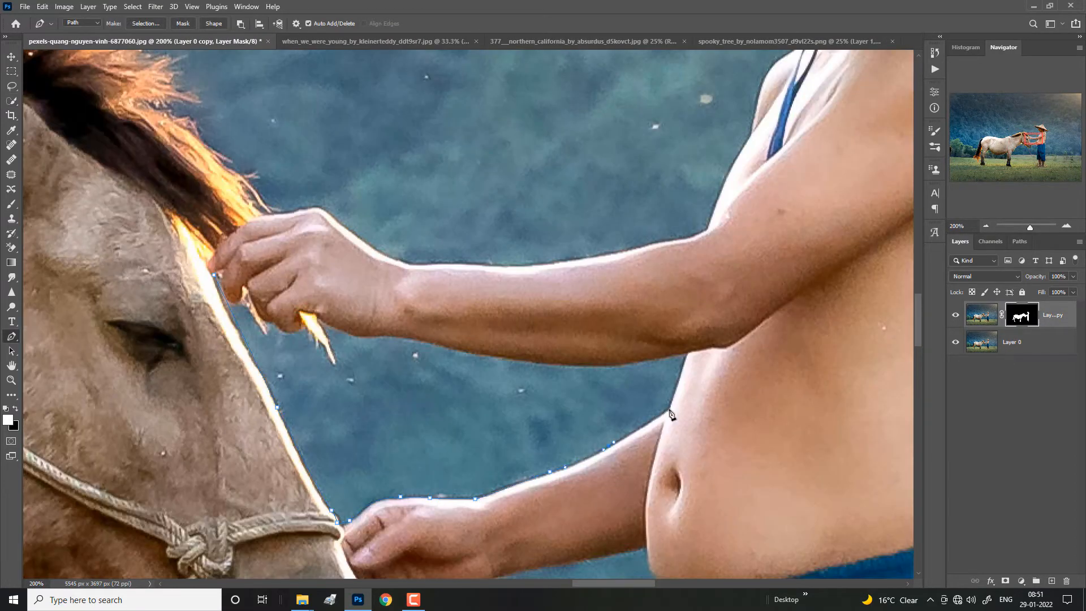
Step: Trace up the torso and along the underside of the upper arm and fingers, closing the path around the gap
click(683, 354)
drag(566, 362, 736, 435)
drag(695, 434, 642, 419)
click(380, 346)
right_click(396, 358)
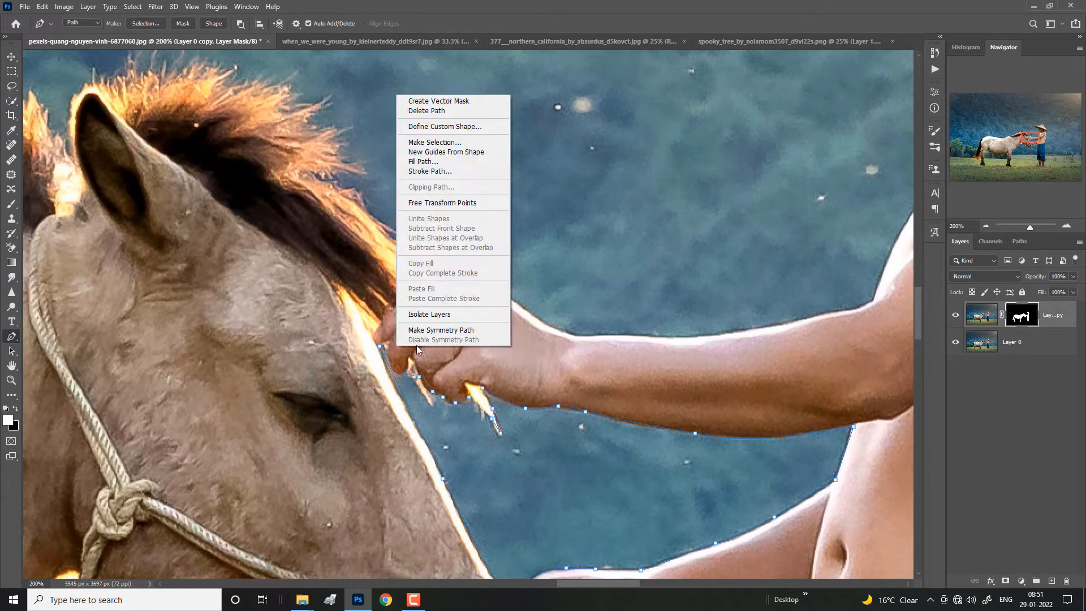
click(434, 142)
click(598, 162)
right_click(380, 330)
click(411, 349)
key(b)
click(955, 342)
click(955, 342)
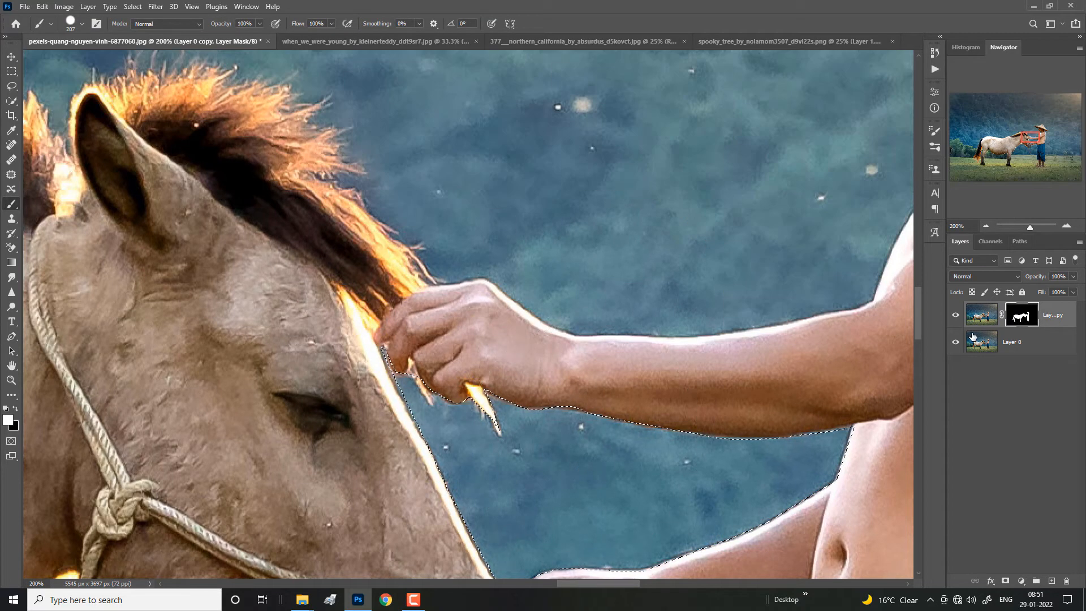
key(w)
right_click(506, 440)
click(981, 314)
right_click(497, 283)
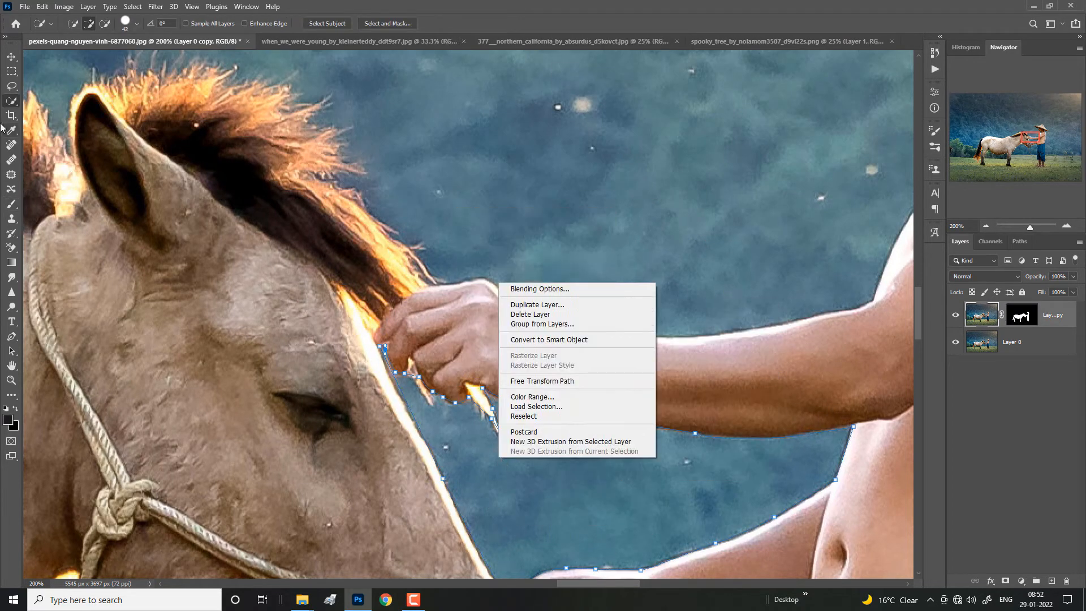
Step: Convert the path around the gap between the arms to a selection and target the copy's layer mask
key(p)
click(600, 160)
key(b)
click(1021, 314)
Step: With Layer 0 hidden, paint the selected gap between the arms black on the layer mask and deselect it
click(955, 341)
key(w)
click(11, 204)
key(x)
drag(509, 481, 763, 480)
key(ctrl+d)
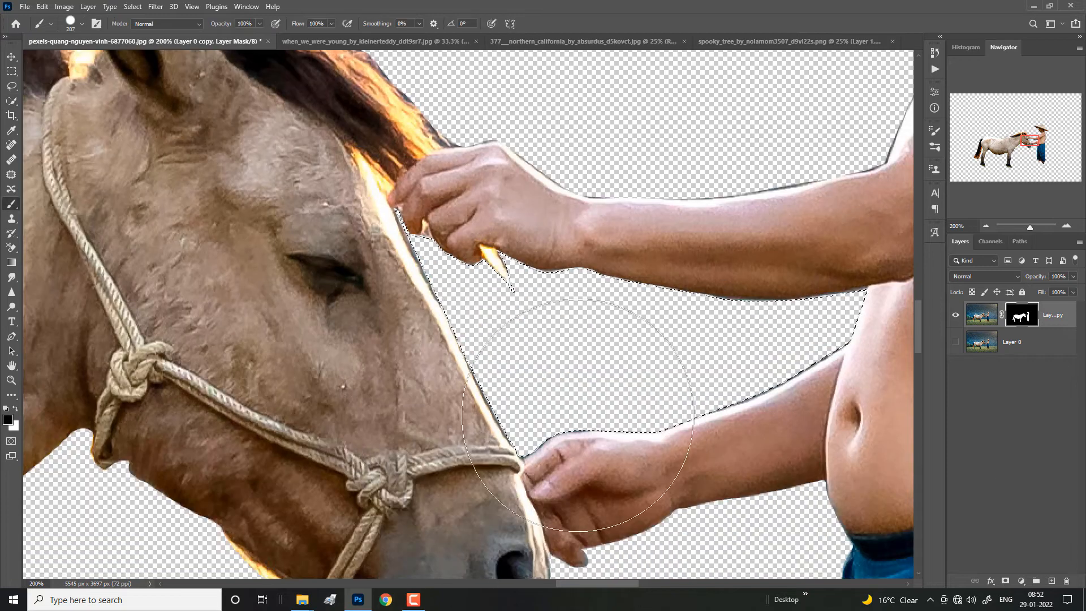
Step: Show Layer 0, add an empty layer directly above it and target the copy's layer mask
click(955, 342)
click(1018, 342)
click(1051, 581)
click(1022, 315)
Step: Trace a pen path down one edge of the hanging rope from the horse's chin to the coil by the man's feet
drag(510, 365, 563, 198)
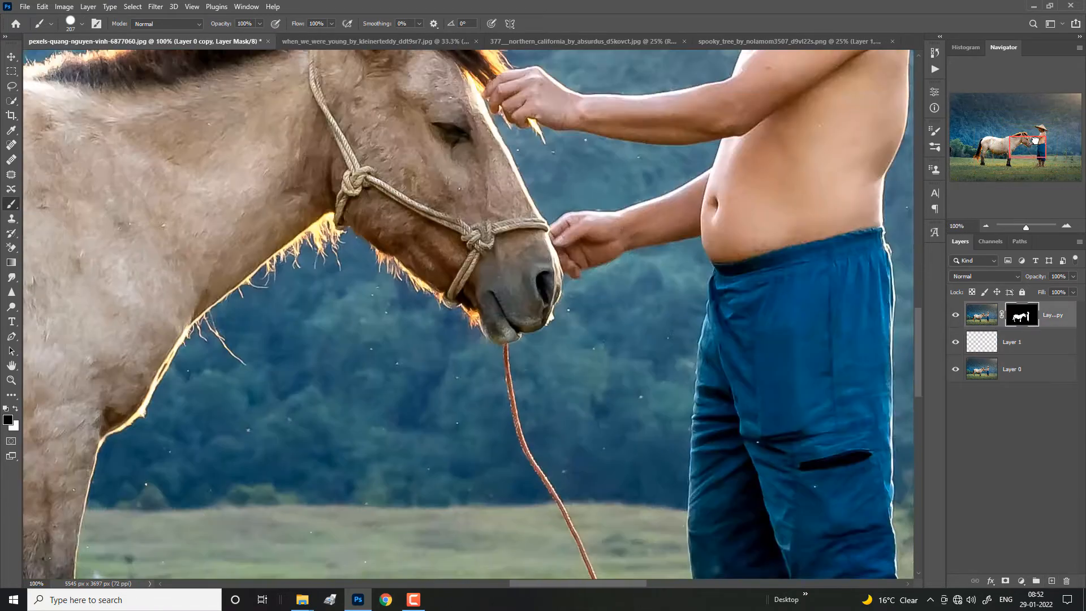
key(ctrl+plus)
drag(546, 374, 590, 141)
key(p)
alt+click(620, 329)
drag(651, 362, 566, 190)
drag(590, 242, 611, 261)
drag(655, 369, 658, 386)
drag(696, 469, 703, 485)
drag(725, 476, 662, 204)
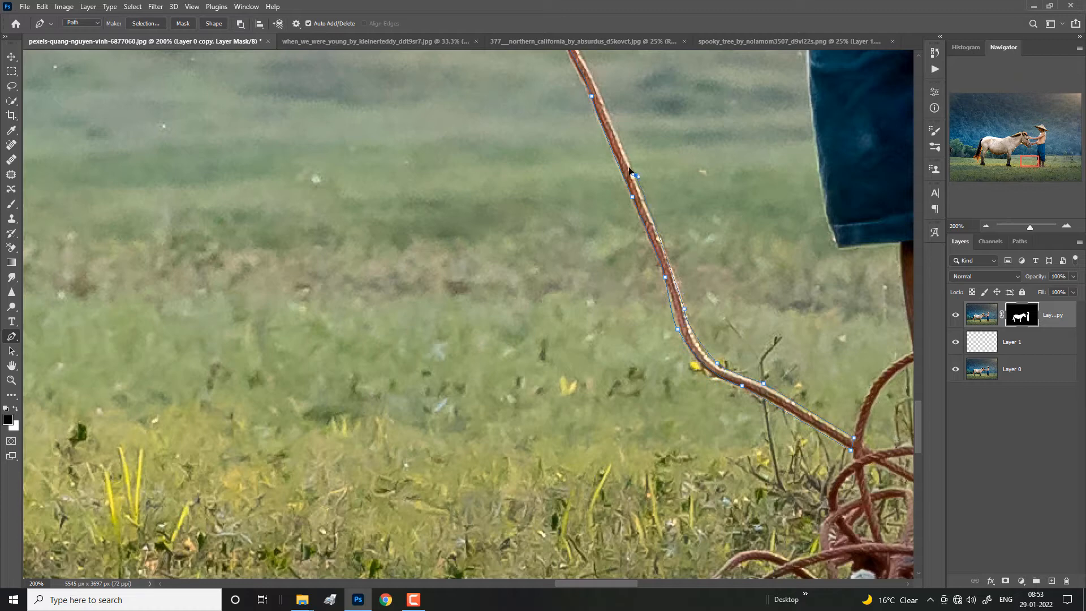
Step: Trace back up the other edge of the rope and close the path at the horse's chin
drag(627, 170, 697, 367)
drag(648, 243, 644, 233)
drag(618, 185, 617, 282)
drag(574, 189, 574, 285)
drag(549, 155, 549, 137)
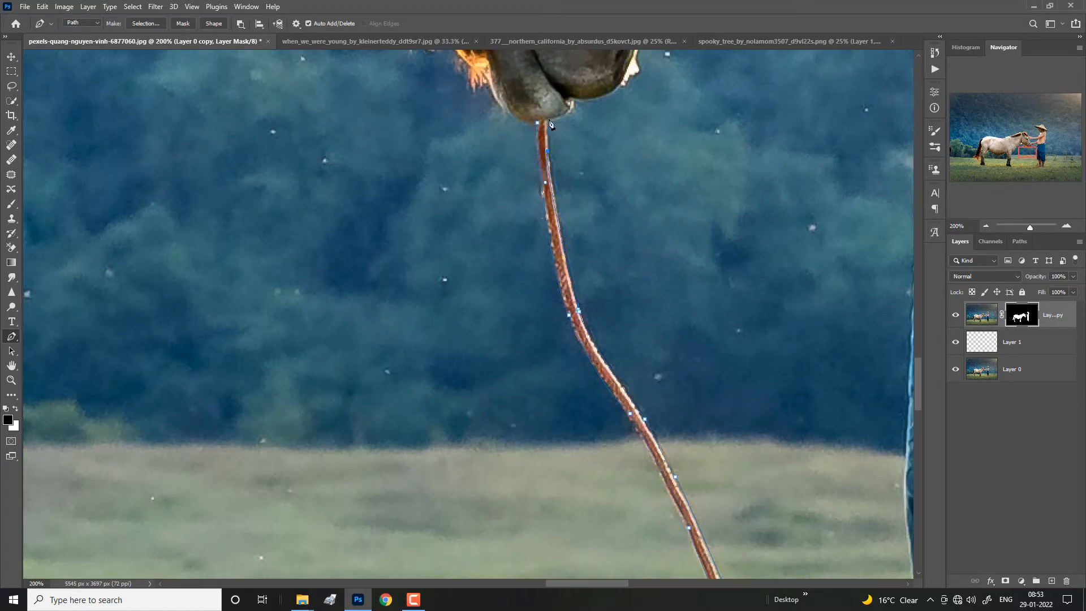
click(537, 122)
Step: Convert the rope path to a selection and hide Layer 0
right_click(543, 101)
click(571, 151)
click(955, 369)
Step: Paint the selected rope white on the copy's layer mask to reveal it, and deselect it
key(b)
drag(499, 179, 609, 404)
key(ctrl+z)
key(x)
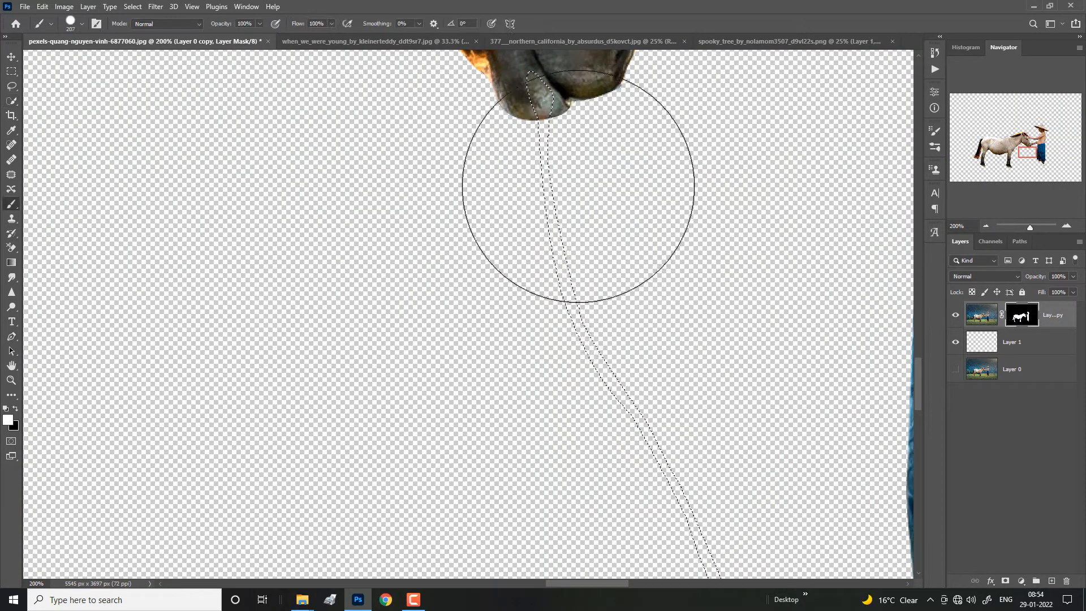
key(ctrl+minus)
drag(509, 203, 698, 566)
key(ctrl+d)
key(ctrl+minus)
key(ctrl+minus)
key(ctrl+minus)
key(ctrl+minus)
Step: Show Layer 0 again and delete the empty Layer 1
click(955, 369)
click(981, 369)
drag(987, 343, 1066, 580)
Step: Add a layer mask to Layer 0 and fade out the scenery above the grass with black-and-white linear gradients
click(1005, 581)
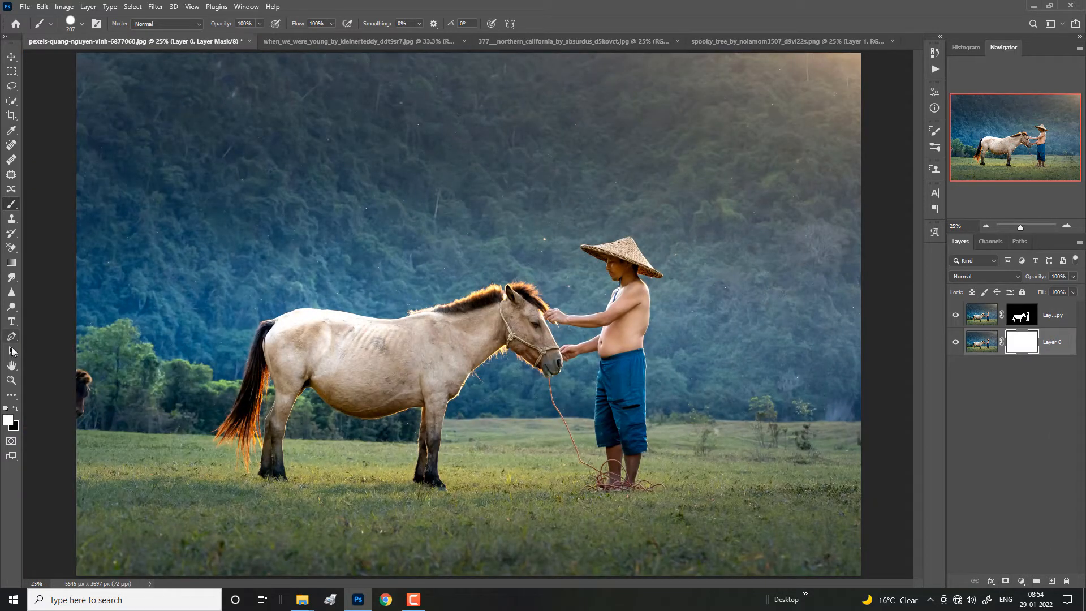
click(11, 263)
drag(390, 421, 390, 360)
drag(390, 475, 390, 396)
drag(390, 455, 384, 396)
drag(390, 458, 390, 413)
Step: Look through the open background images and bring the foggy forest picture into the horse document
click(390, 42)
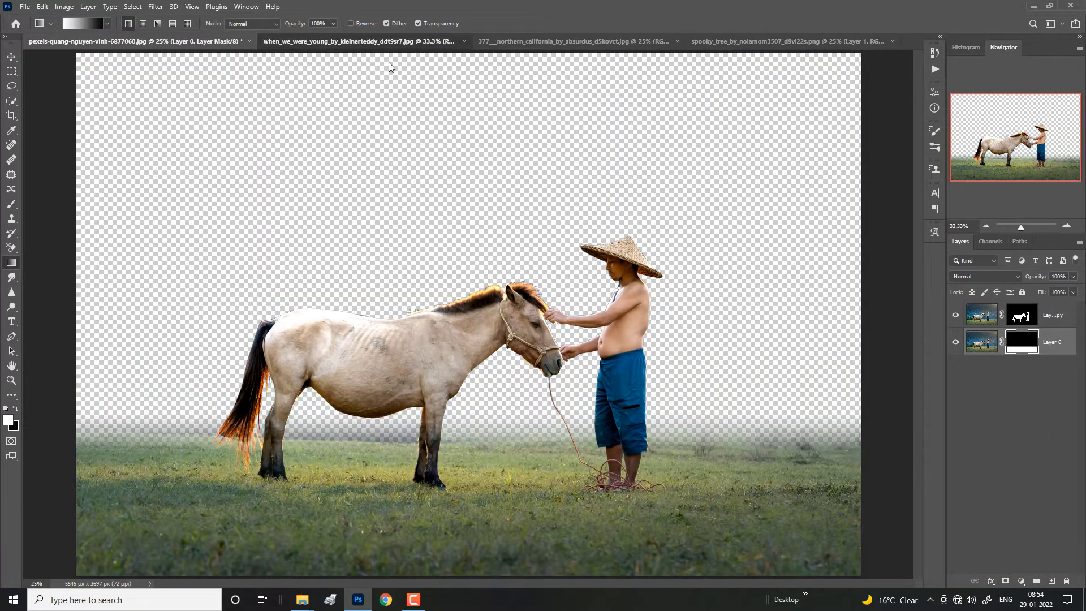
key(v)
click(540, 41)
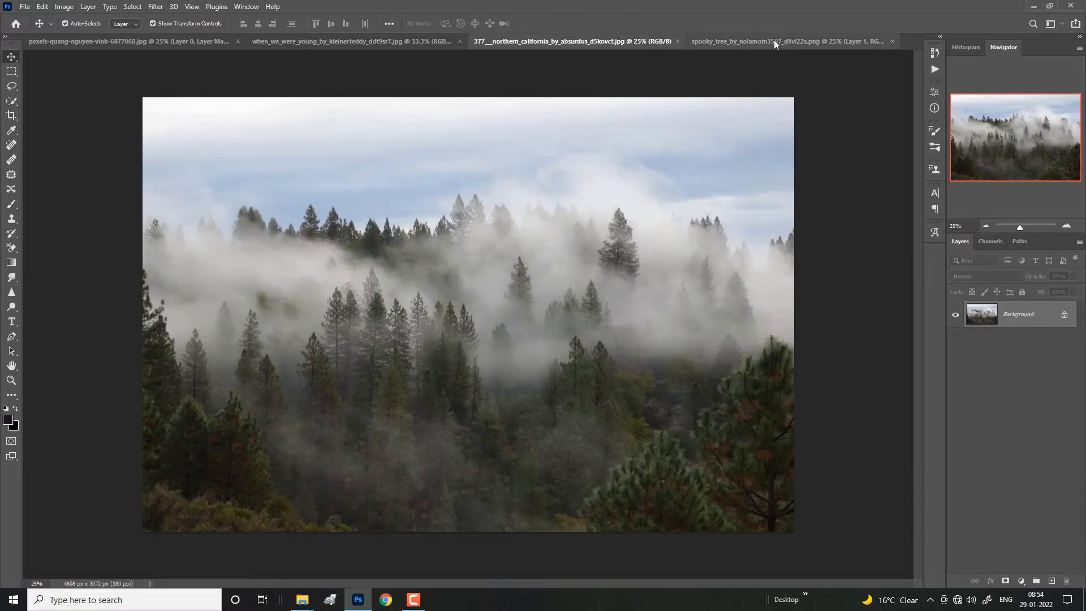
click(774, 41)
click(386, 42)
click(198, 41)
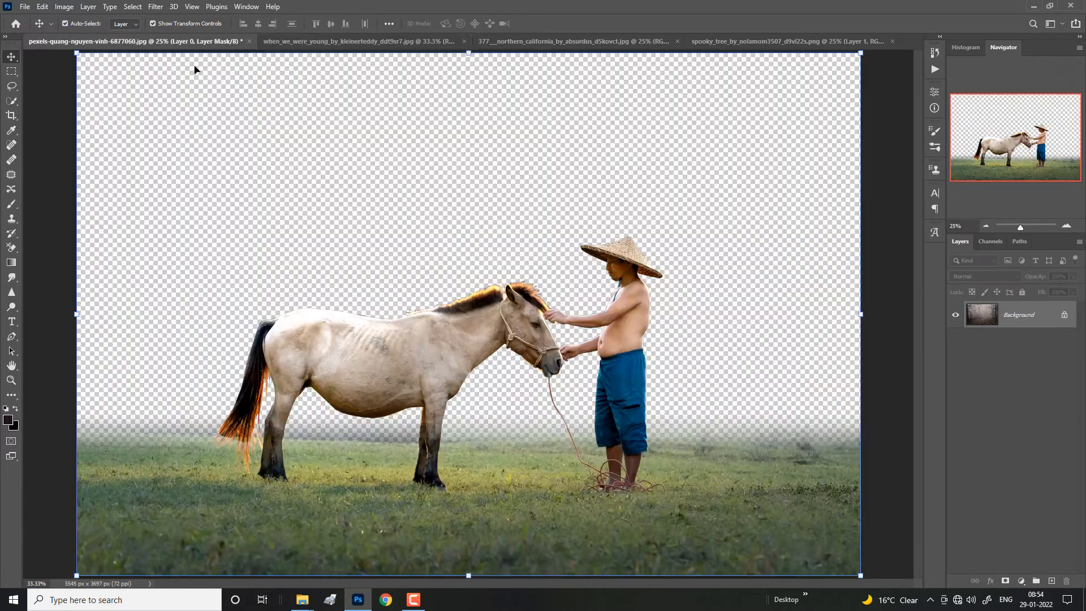
drag(195, 69, 480, 231)
Step: Scale the forest image to about 204% and place it beneath Layer 0, repositioned to fill the area behind the horse and man
drag(695, 374, 914, 521)
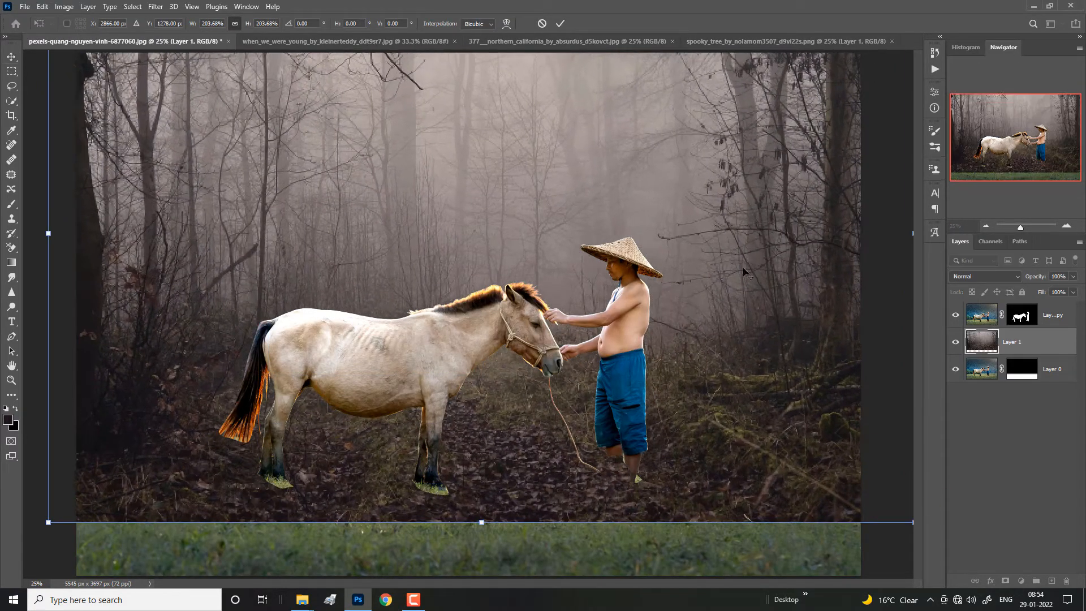
click(560, 23)
key(ctrl+bracketleft)
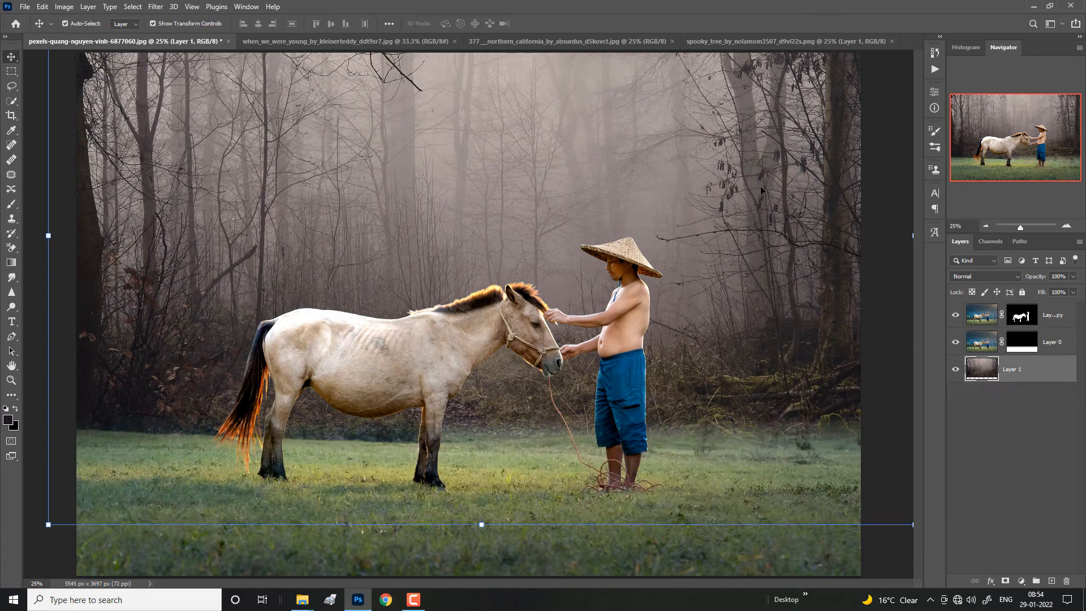
drag(761, 185, 747, 204)
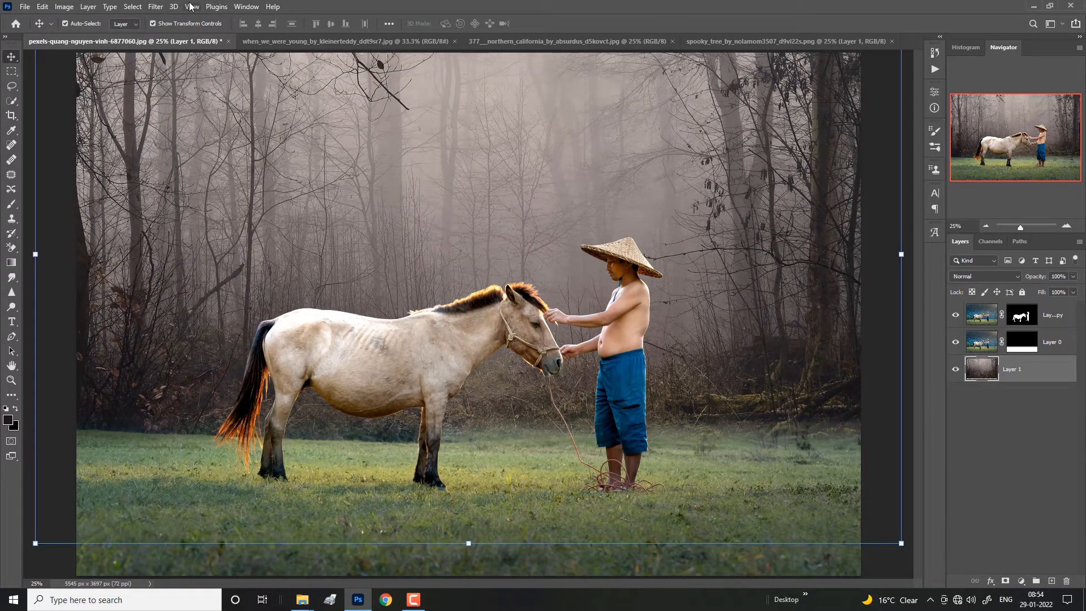
Step: Apply a Box Blur with a radius of 25 pixels to the forest layer
click(155, 6)
mouse_move(186, 150)
click(322, 184)
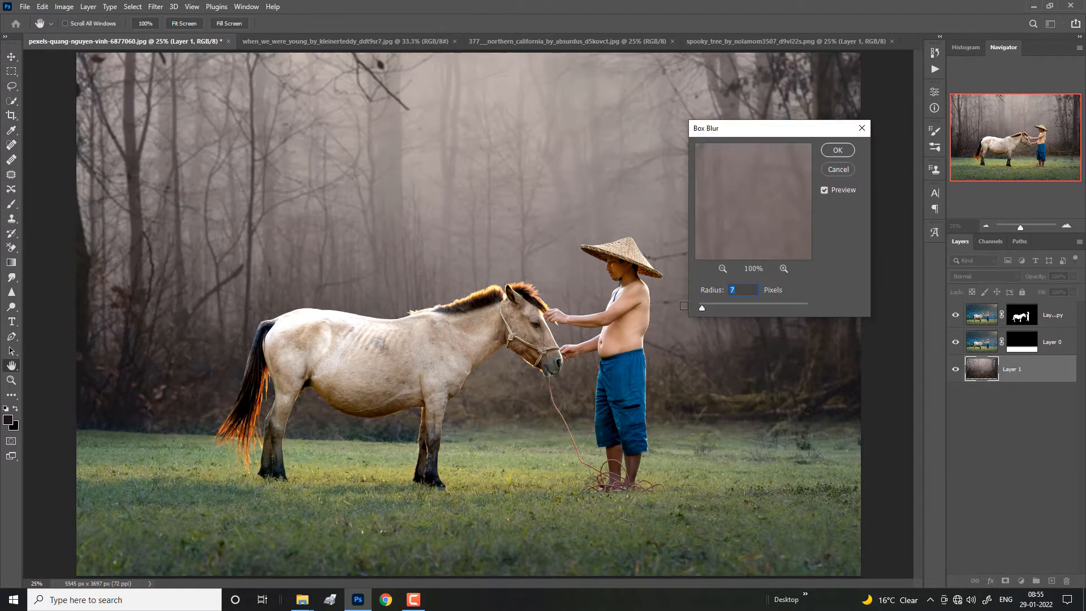
drag(702, 308, 713, 308)
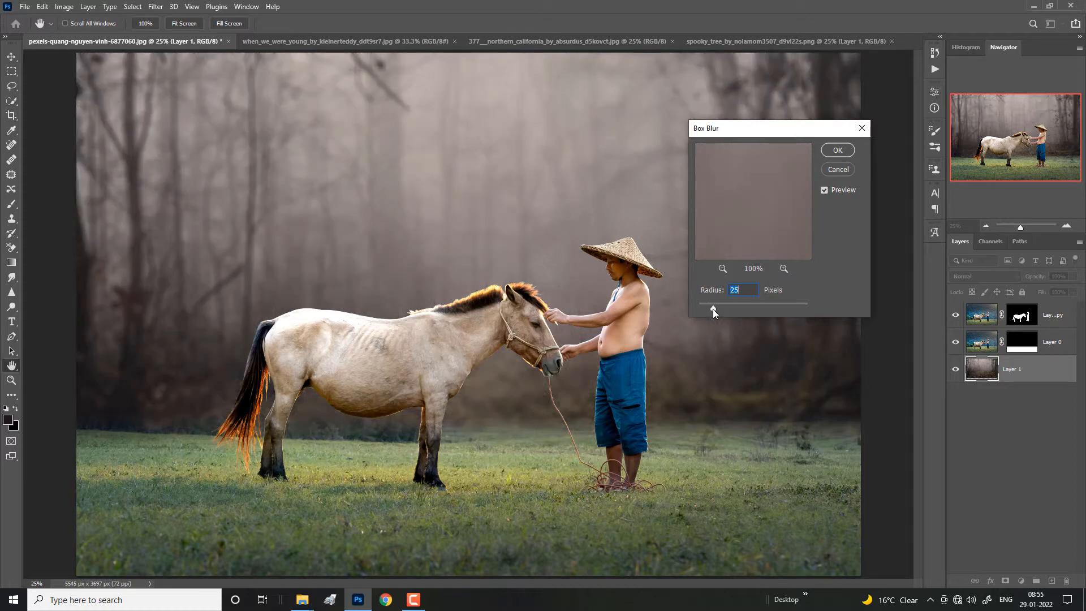
click(838, 150)
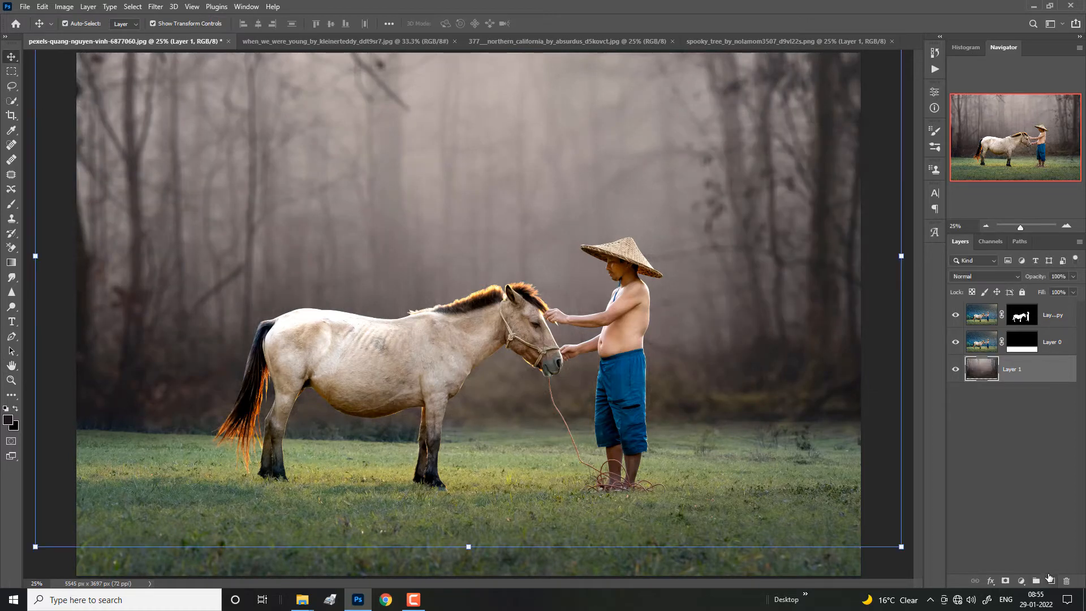
Step: Add a layer above the forest and paint a white glow behind the horse and man with a large soft brush
click(1049, 580)
key(b)
key(x)
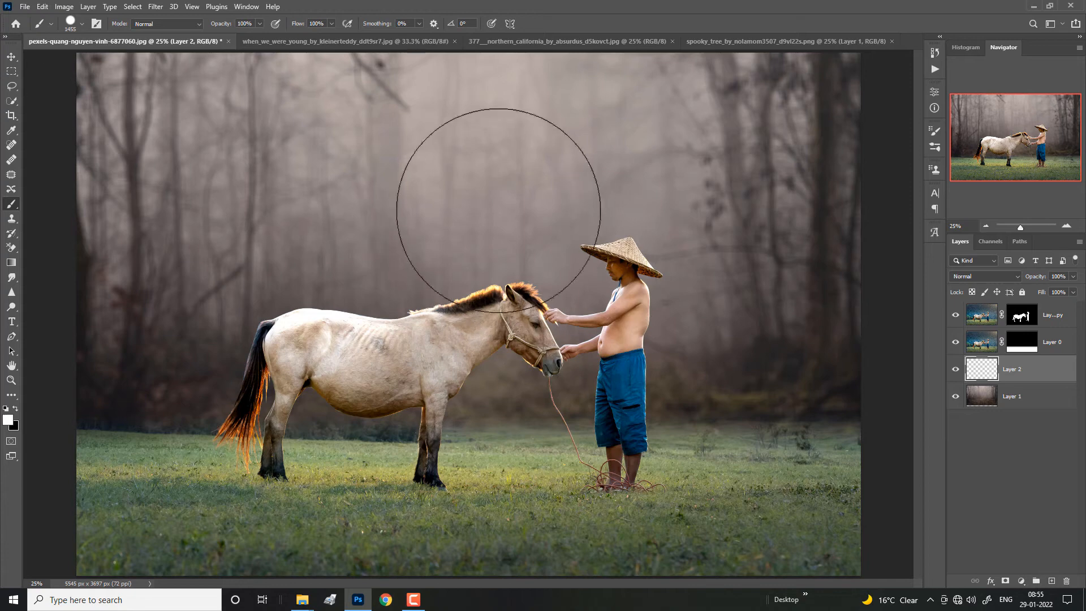
click(82, 24)
double_click(91, 183)
drag(489, 171, 545, 170)
drag(525, 130, 527, 215)
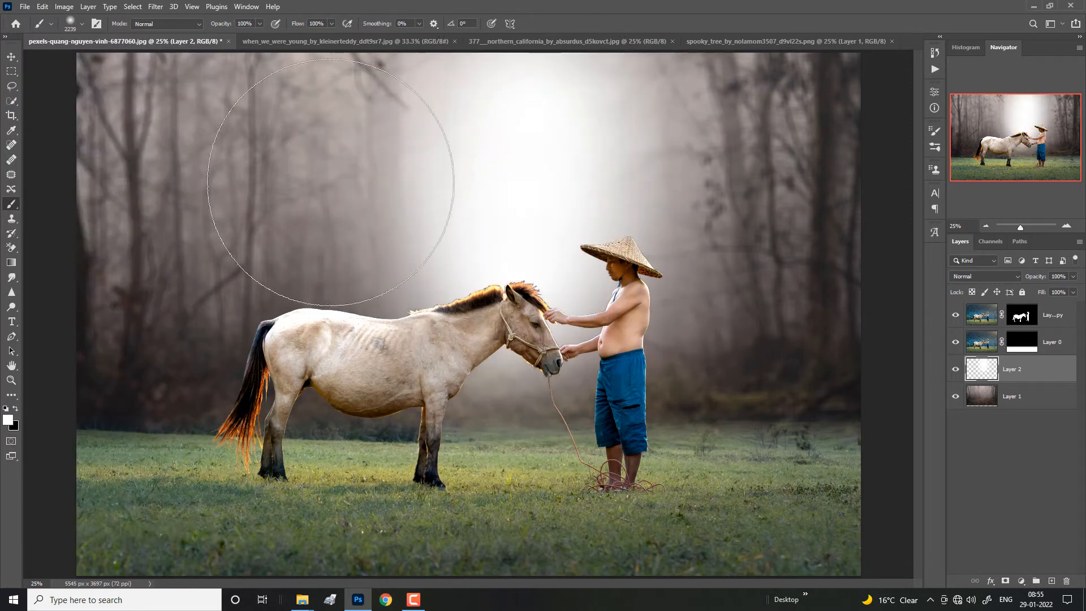
click(331, 181)
Step: Set the white glow layer to Color Dodge blending with 88% fill
click(985, 276)
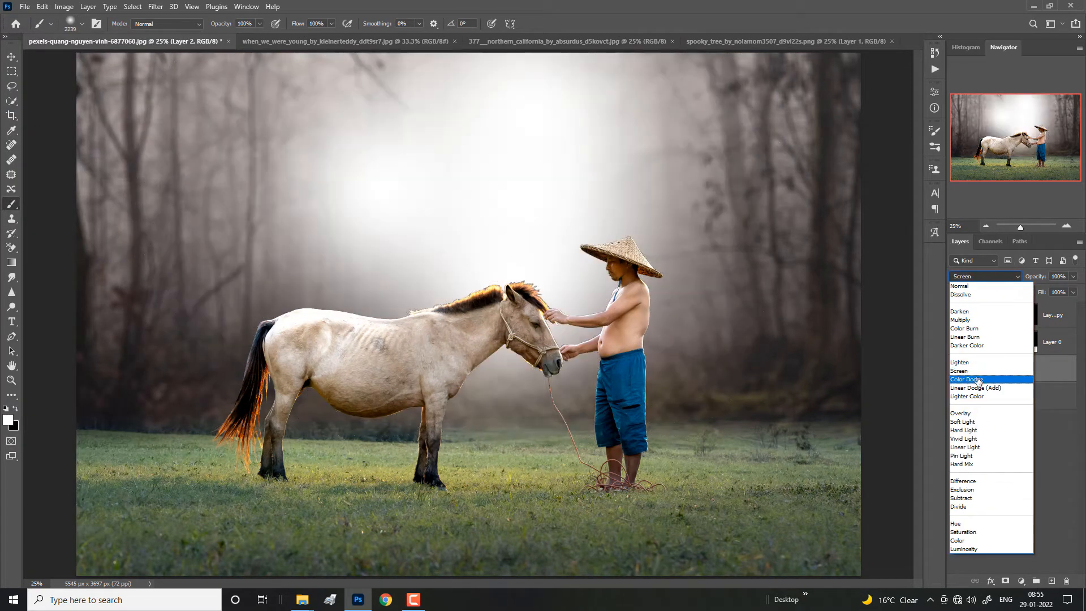
click(978, 379)
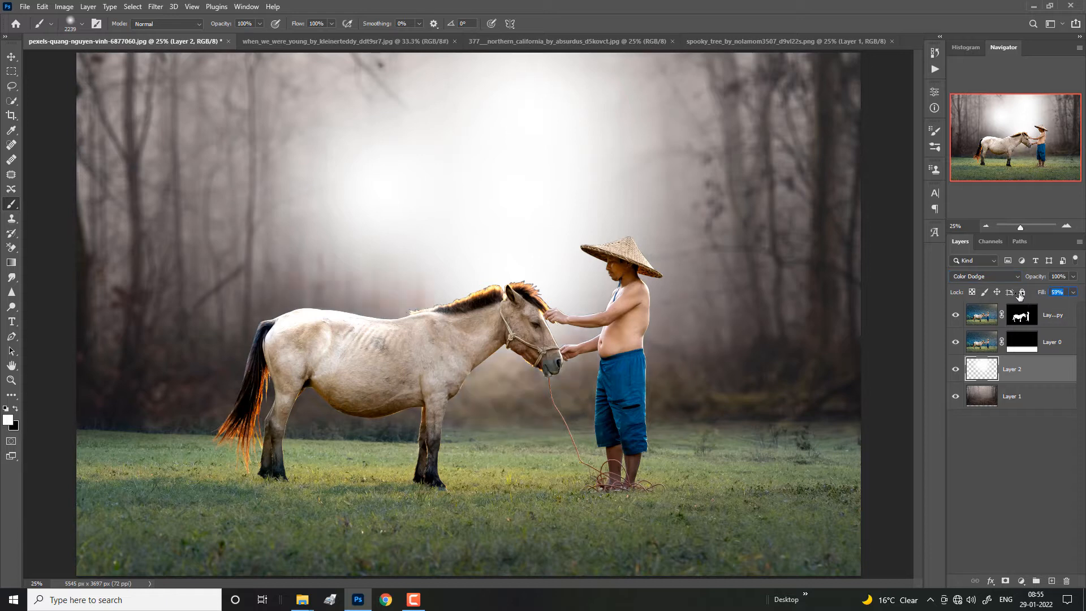
drag(1019, 295, 1036, 302)
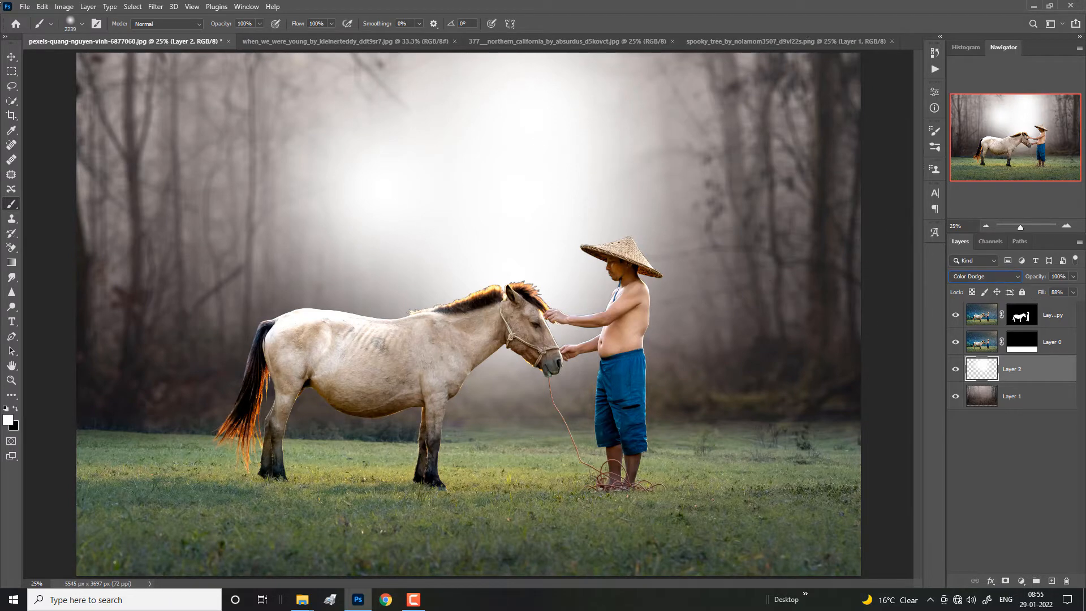
key(ctrl+minus)
key(ctrl+minus)
key(ctrl+plus)
key(ctrl+plus)
key(ctrl+minus)
key(v)
key(ctrl+minus)
key(ctrl+plus)
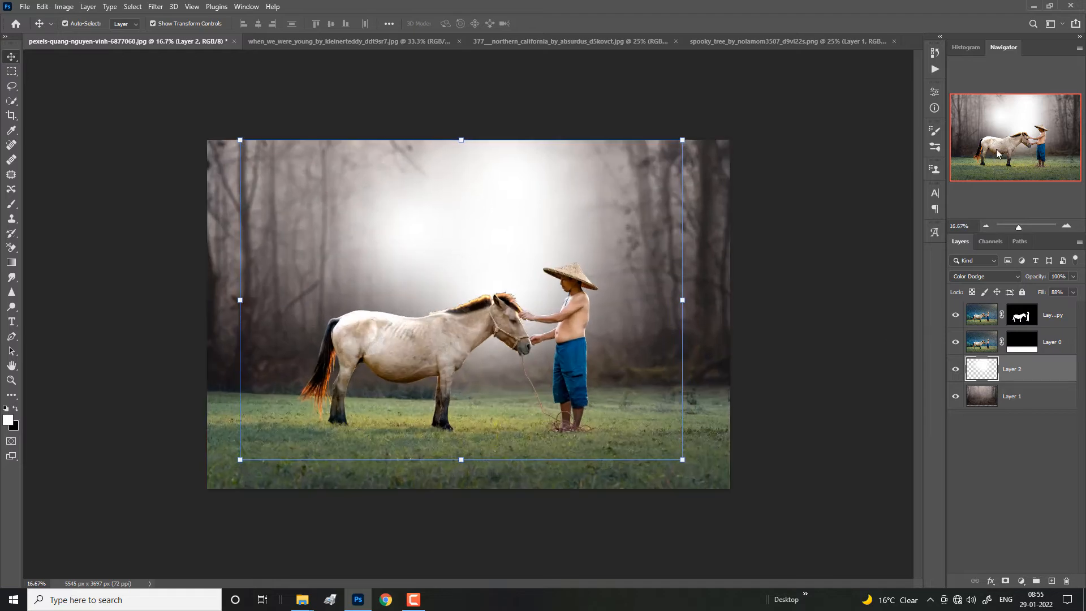
key(ctrl+plus)
key(ctrl+plus)
key(ctrl+minus)
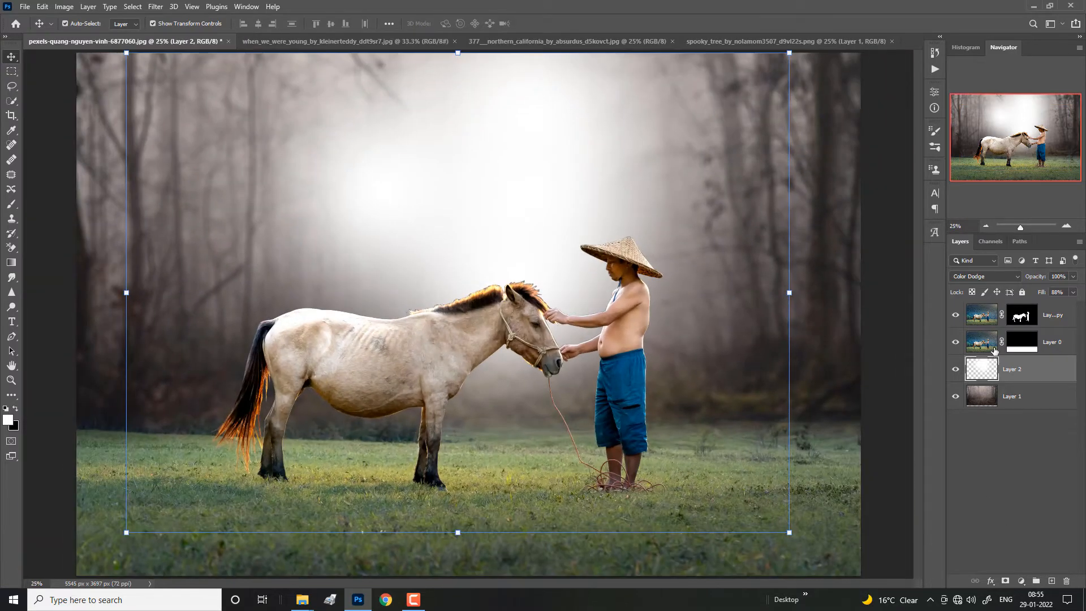
Step: Paint black on Layer 0's mask with a soft 30% opacity brush to blend the grass horizon around the horse into the forest
click(1021, 347)
click(12, 204)
mouse_move(223, 405)
mouse_down()
mouse_move(157, 420)
mouse_move(169, 430)
mouse_up()
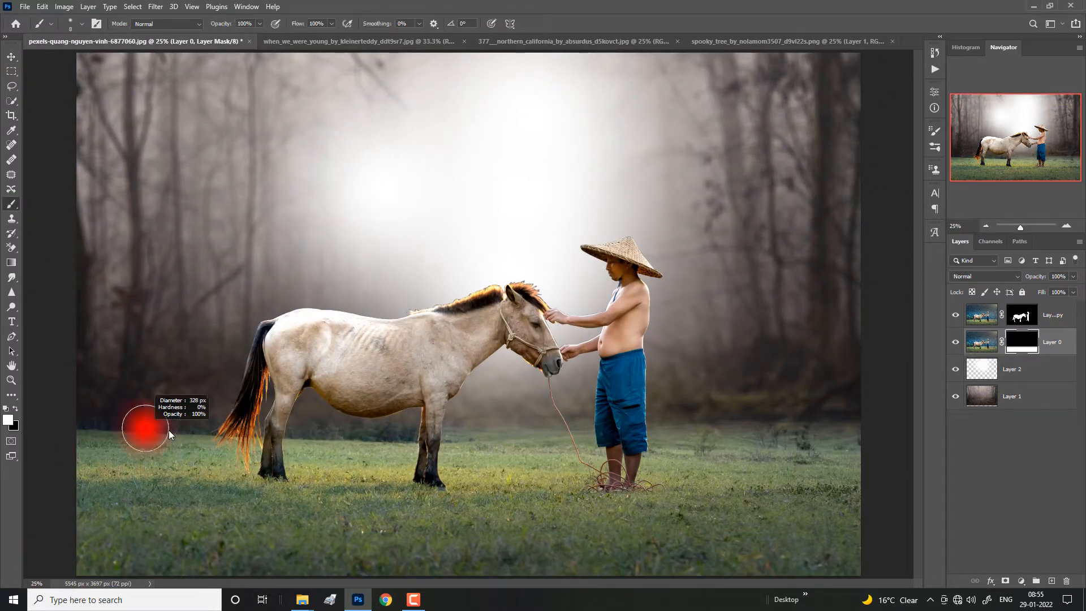
key(x)
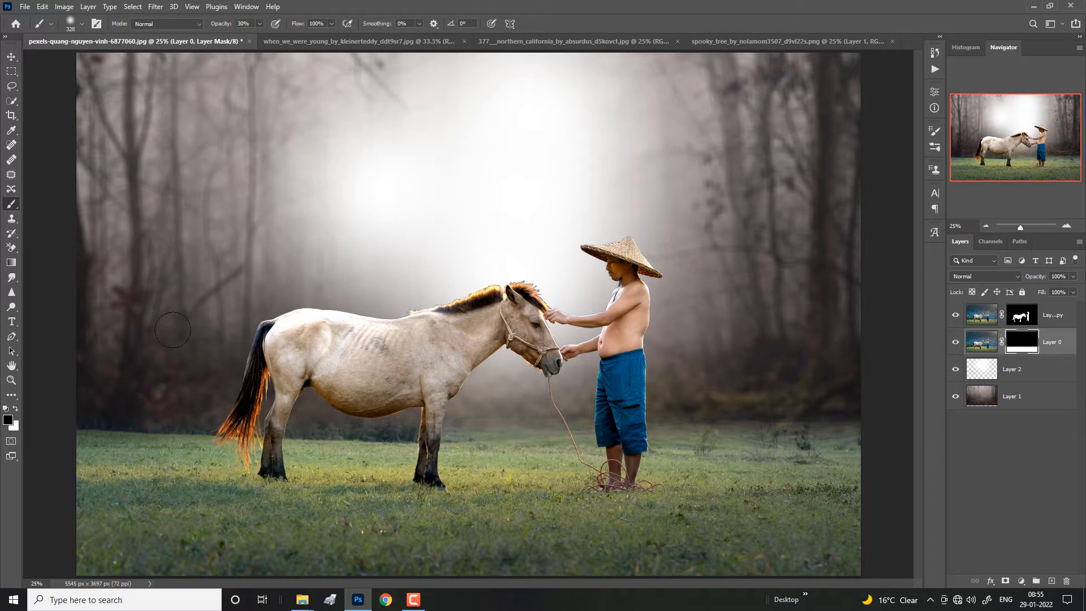
mouse_move(68, 430)
mouse_down()
mouse_move(172, 414)
mouse_move(86, 419)
mouse_up()
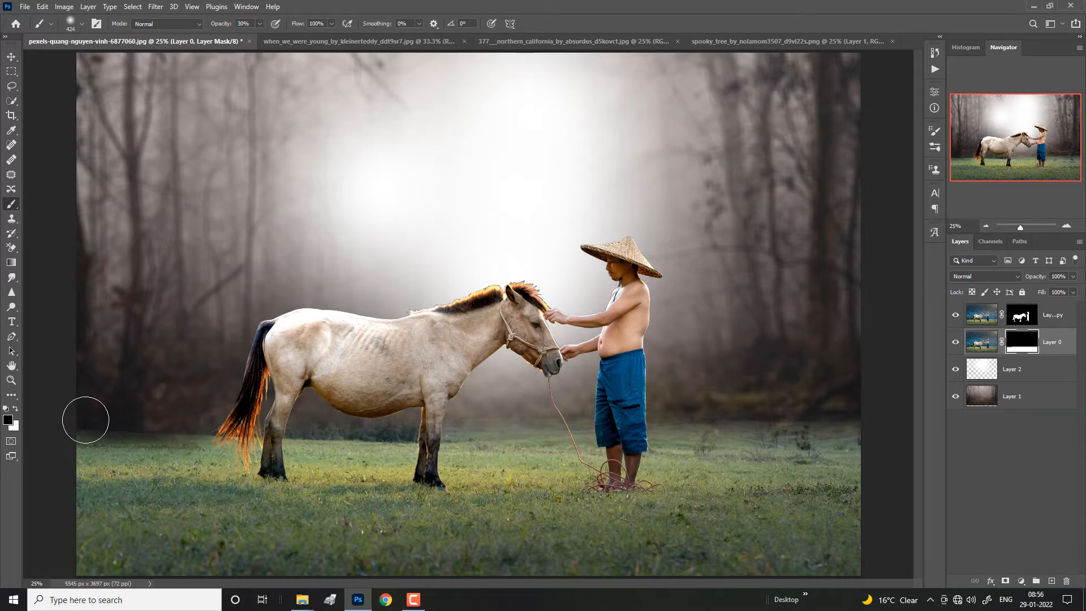
mouse_move(243, 402)
mouse_down()
mouse_move(332, 436)
mouse_move(382, 435)
mouse_move(342, 425)
mouse_move(450, 431)
mouse_move(259, 417)
mouse_move(324, 428)
mouse_move(15, 428)
mouse_up()
mouse_move(146, 407)
mouse_down()
mouse_move(172, 409)
mouse_move(61, 448)
mouse_move(250, 496)
mouse_move(618, 487)
mouse_up()
Step: Fade the grass horizon to the right of the man by painting black on Layer 0's mask at 30% opacity
key(x)
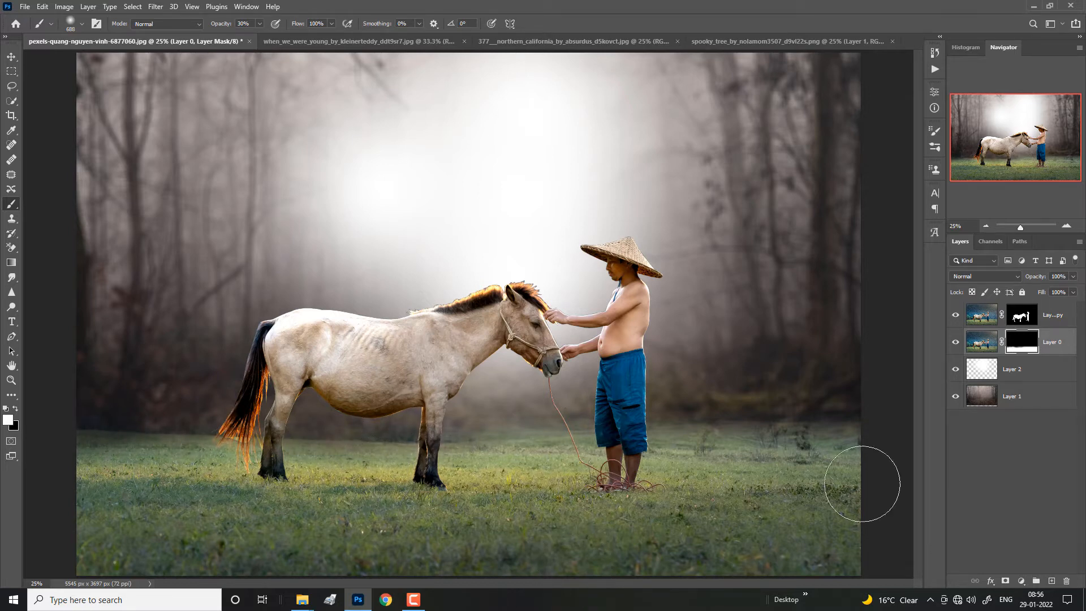
key(x)
mouse_move(824, 451)
mouse_down()
mouse_move(898, 453)
mouse_move(790, 454)
mouse_up()
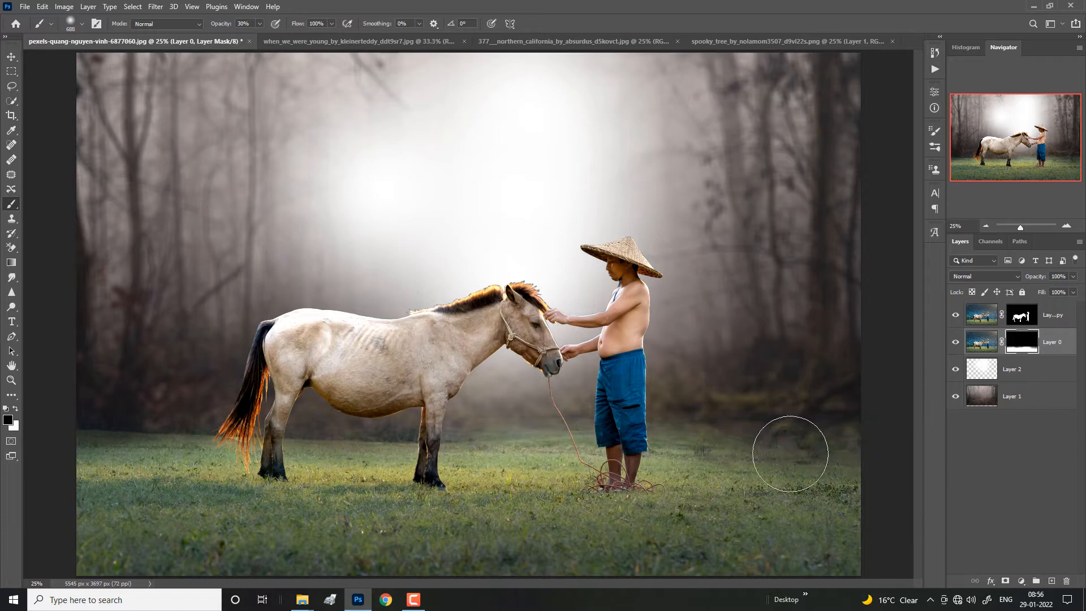
key(ctrl+minus)
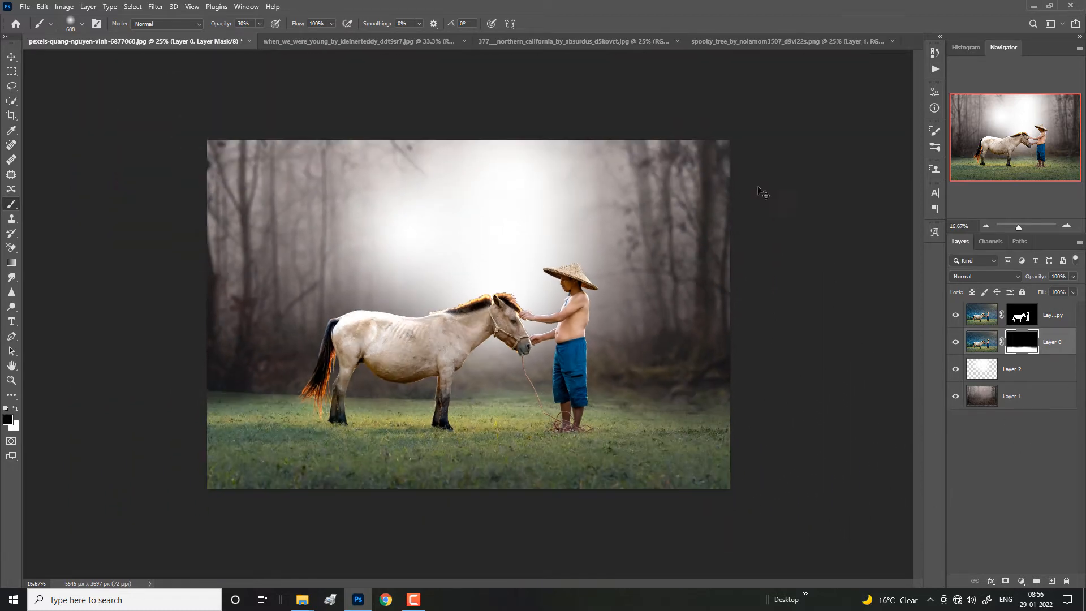
key(ctrl+plus)
key(ctrl+minus)
key(ctrl+plus)
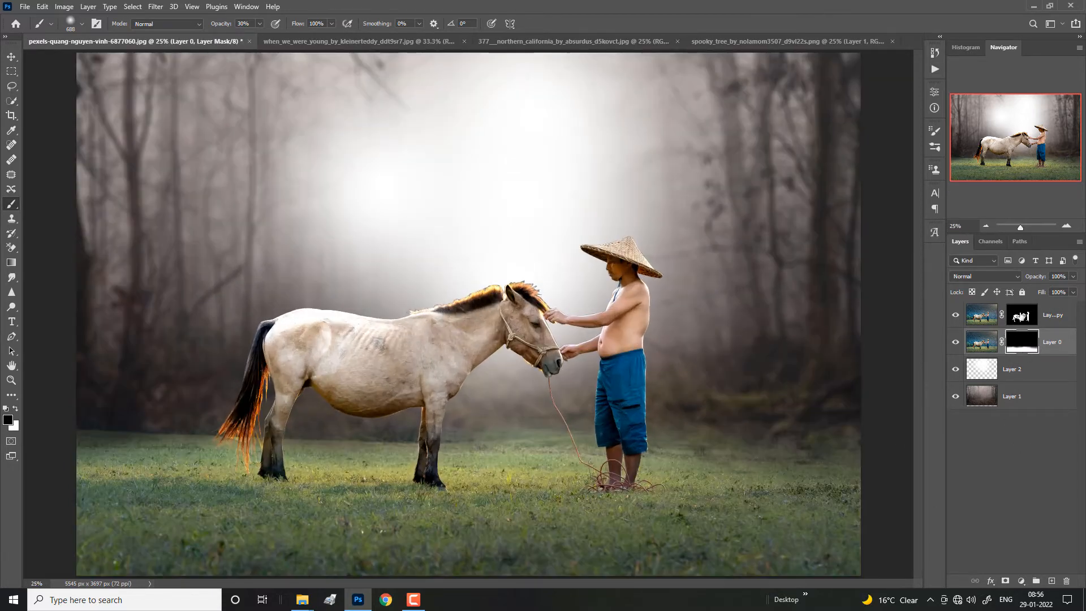
Step: Apply the layer mask of the horse and man cutout layer permanently
click(1022, 315)
right_click(1021, 315)
click(996, 346)
double_click(1027, 314)
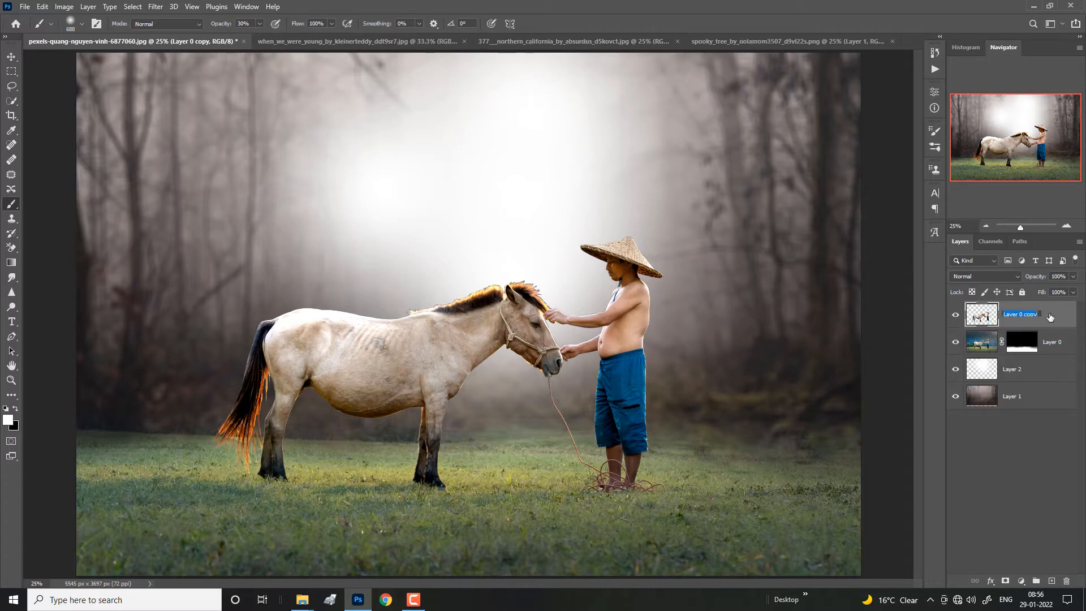
Step: Add an Inner Shadow to the Layer 0 copy cutout with white (ffffff) as its colour and 100% opacity
double_click(1053, 315)
click(625, 418)
drag(633, 316, 768, 276)
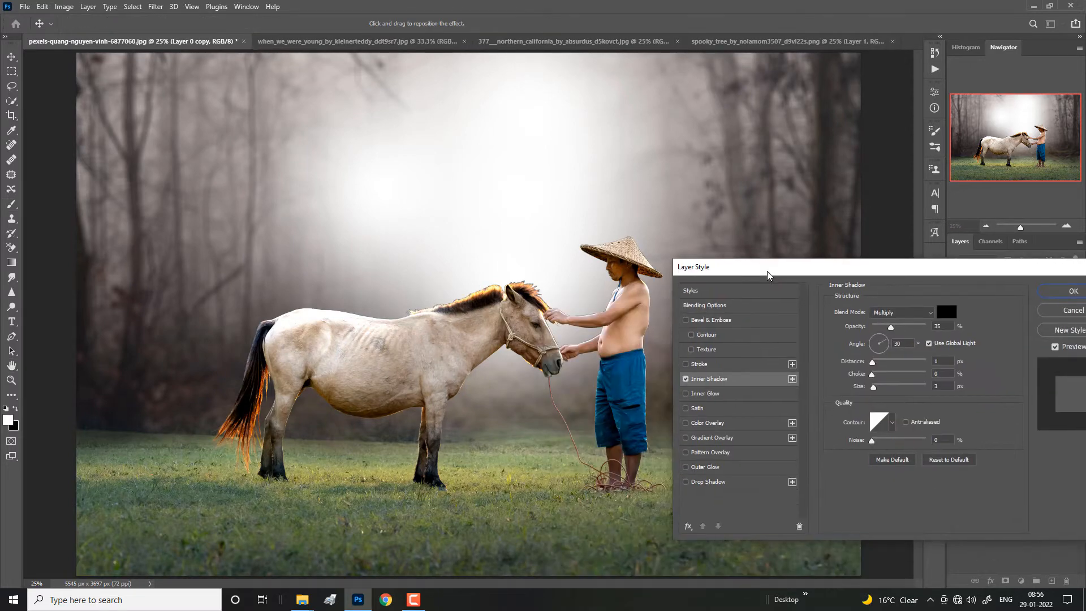
drag(937, 326, 940, 325)
click(947, 313)
drag(647, 300, 568, 273)
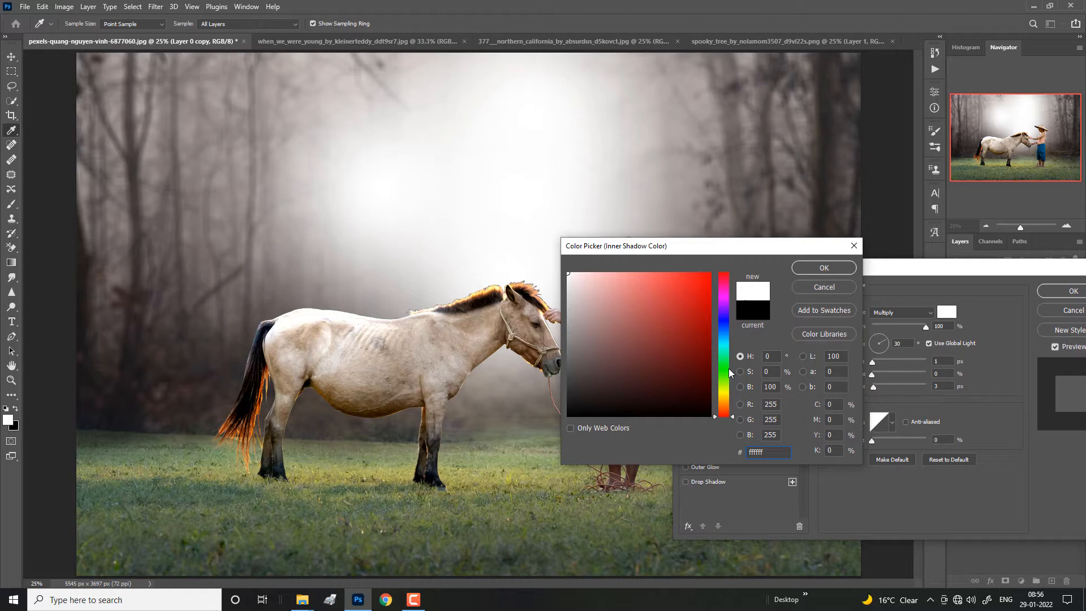
click(800, 271)
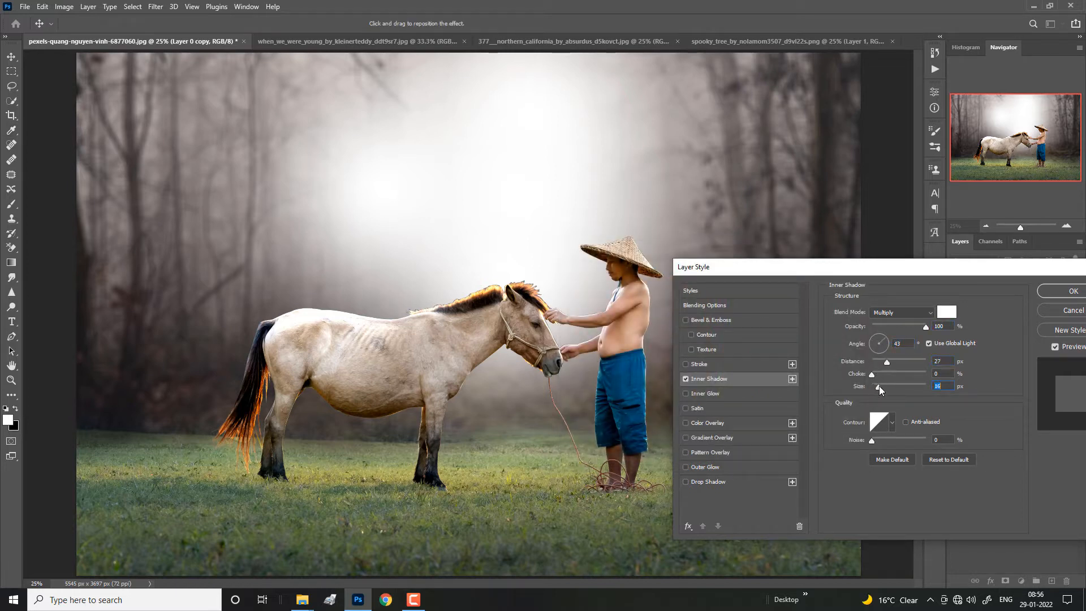
Step: Set the Inner Shadow to Screen blending with a 43° angle, 8 px distance and 8 px size, and accept the style
drag(879, 386, 885, 386)
click(900, 313)
click(888, 398)
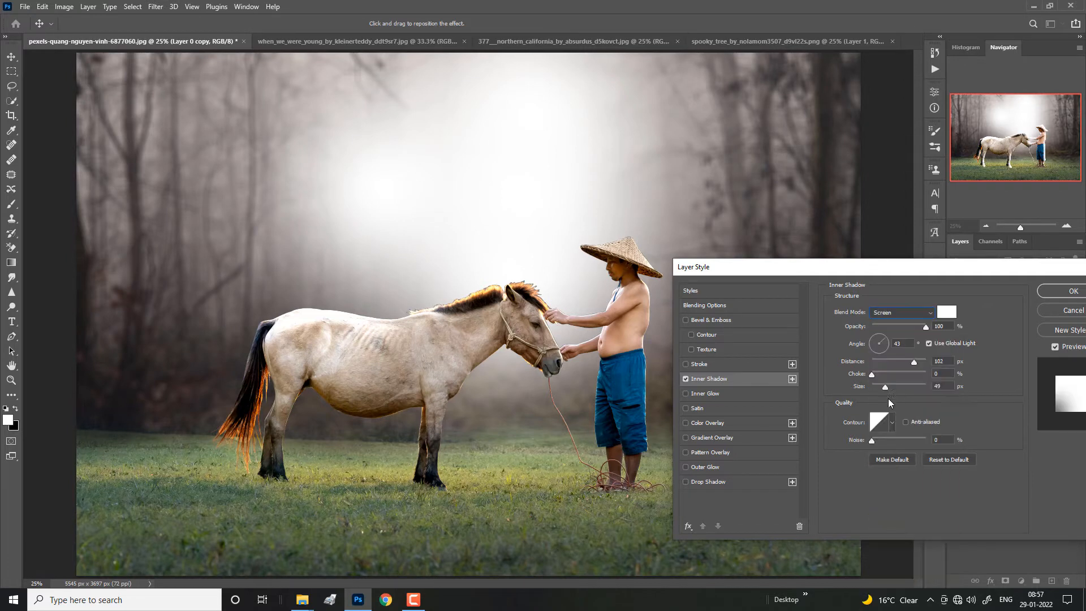
drag(884, 362, 876, 386)
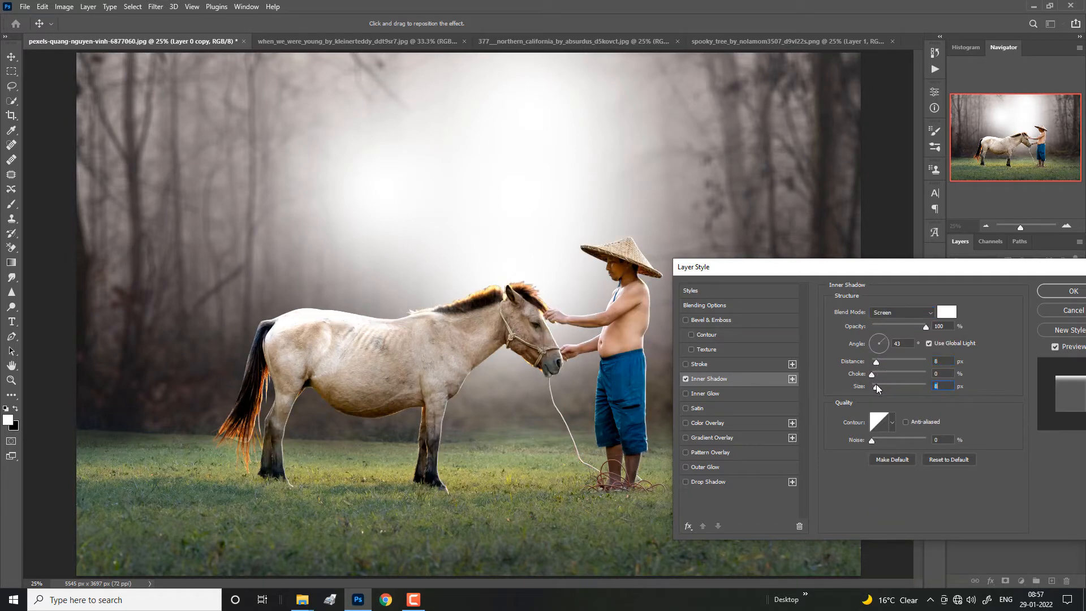
click(1053, 291)
key(b)
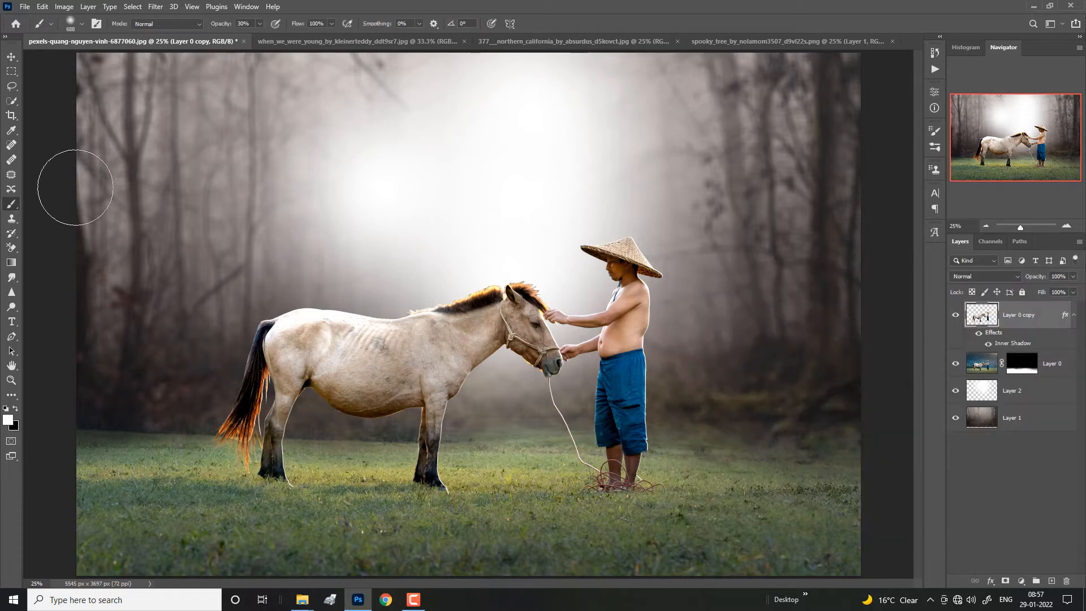
key(ctrl+minus)
key(ctrl+plus)
key(ctrl+minus)
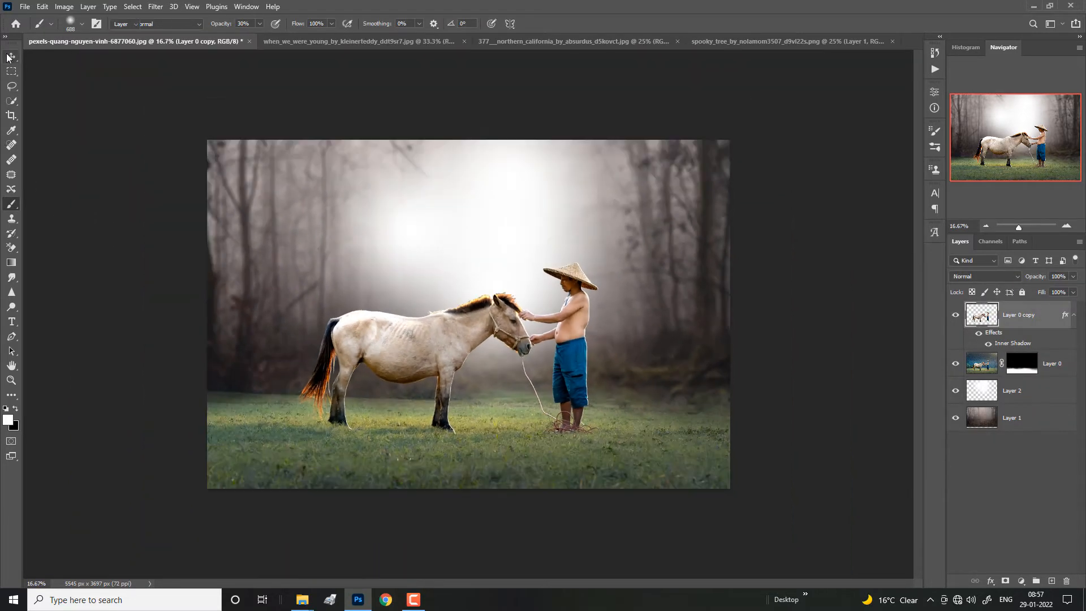
Step: Enlarge the white glow on Layer 2 to about 273% so it spreads across the whole background
key(v)
click(980, 389)
key(ctrl+t)
drag(682, 298, 639, 258)
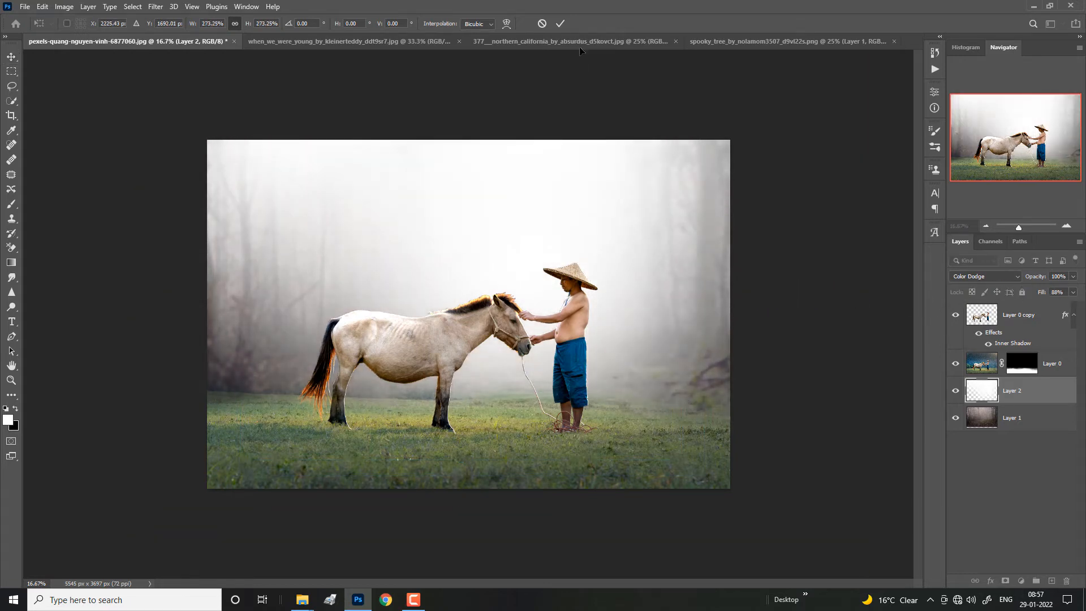
key(Return)
Step: Reduce Layer 2's fill to 25%, keeping its Color Dodge blending
key(Down)
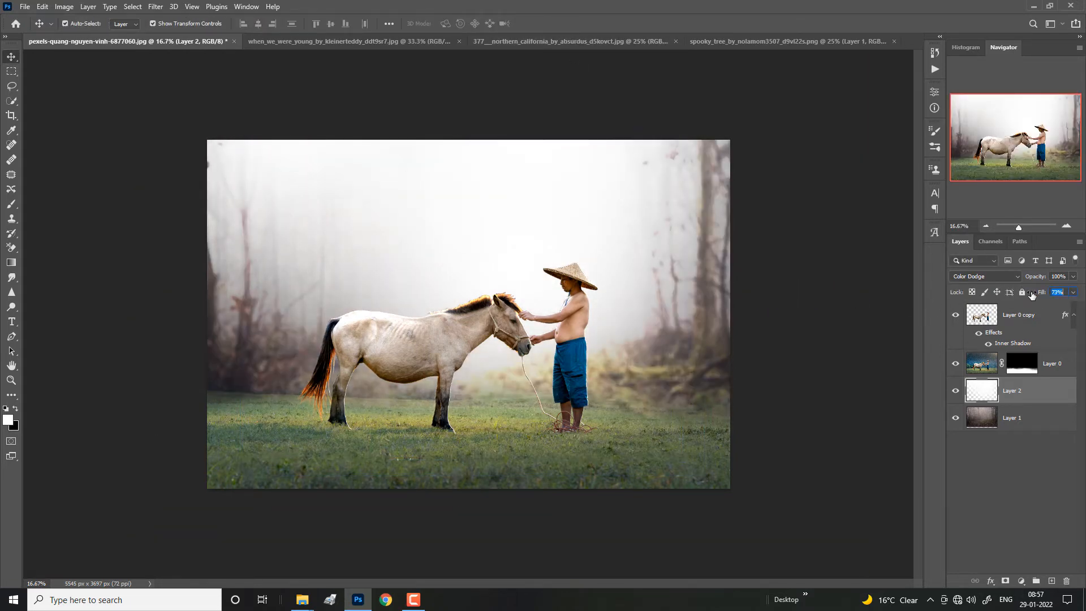
drag(986, 298, 1000, 300)
click(991, 277)
click(29, 126)
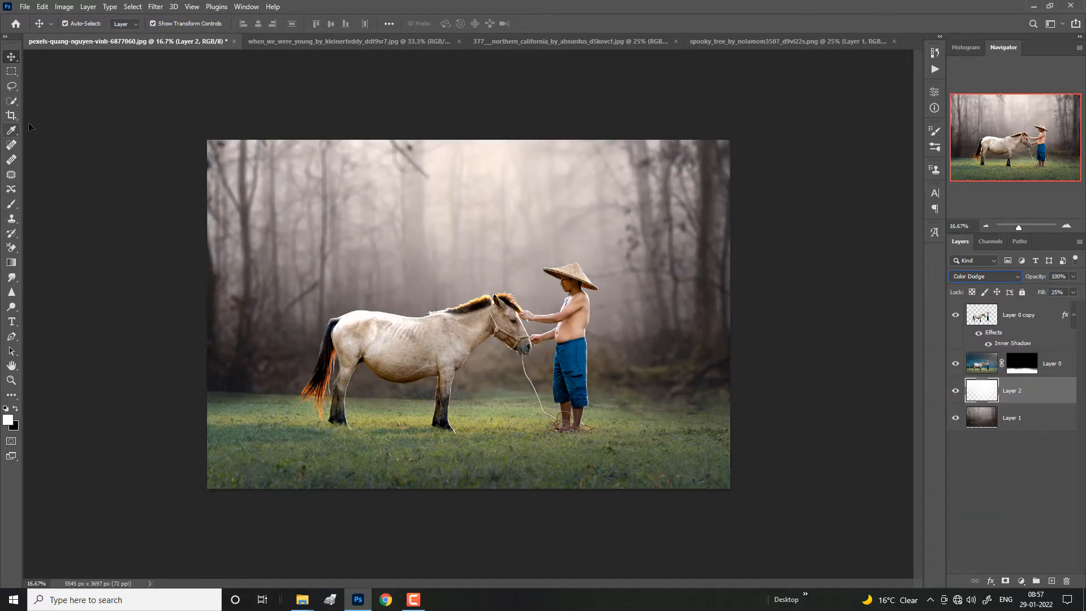
Step: Add a Selective Color adjustment layer above the grass on Layer 0
click(1027, 421)
click(1036, 392)
click(1053, 368)
click(1021, 581)
click(1015, 572)
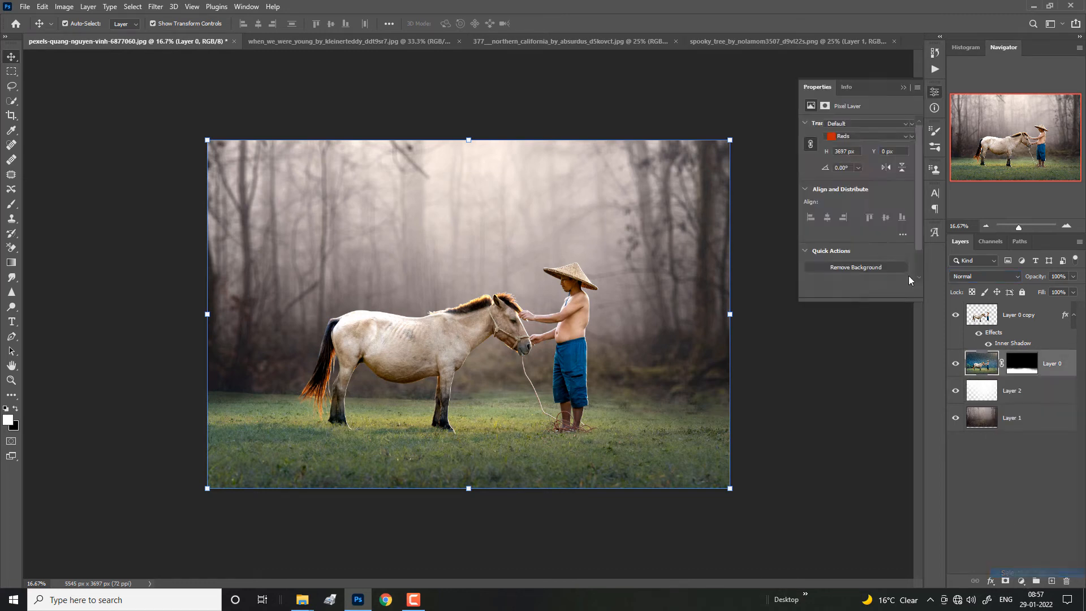
Step: In the Selective Color adjustment, set Greens to -100% Cyan, -100% Magenta and -100% Yellow
click(850, 137)
click(849, 165)
drag(856, 205, 848, 205)
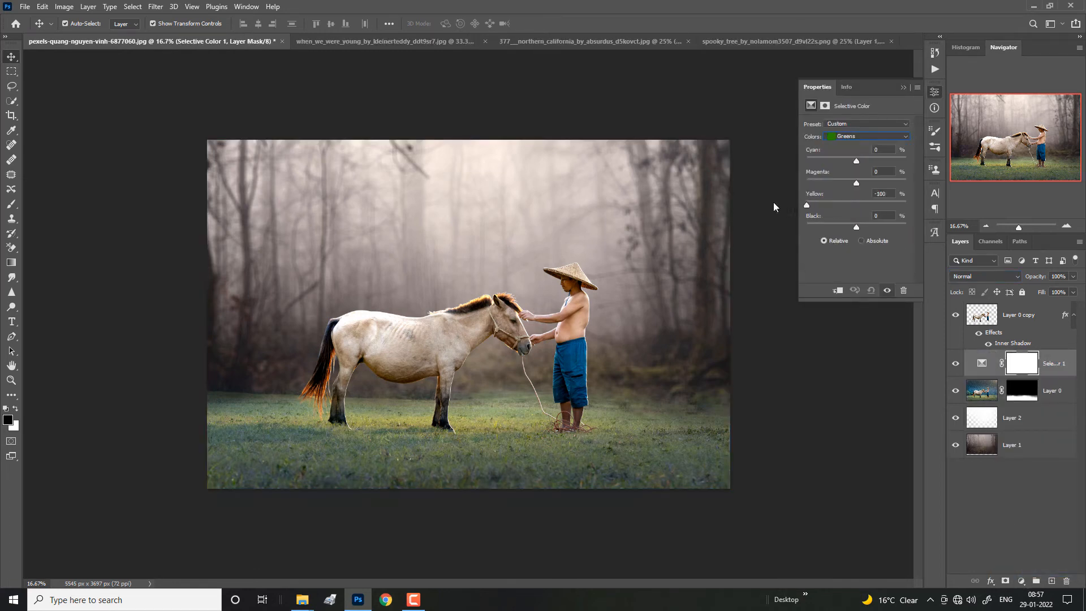
drag(774, 206, 964, 201)
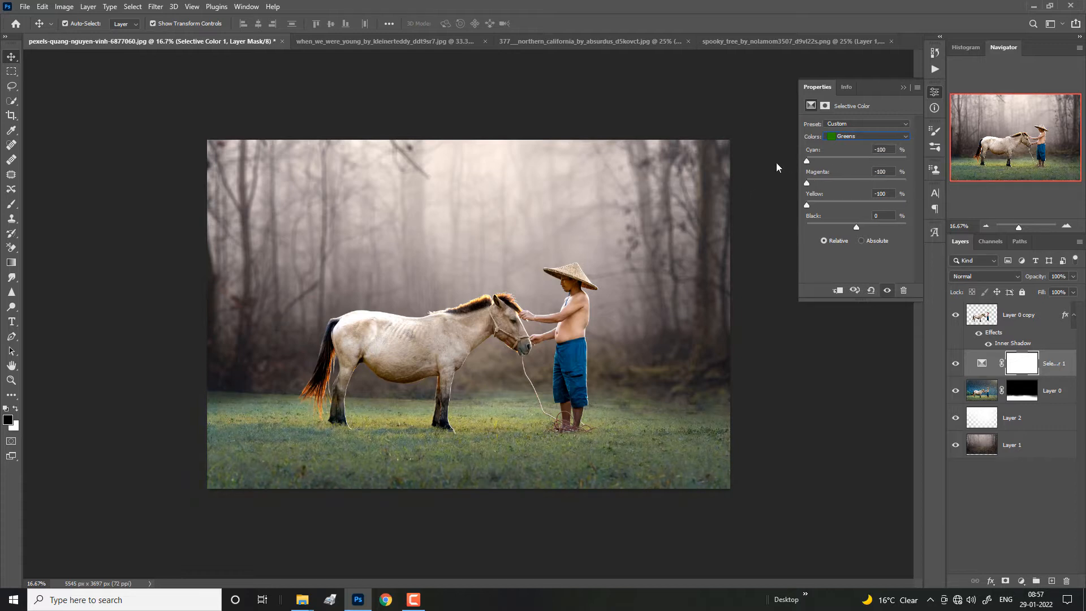
Step: Set the Yellows in the Selective Color adjustment to -100% Cyan, about -61% Magenta and -100% Yellow
click(849, 136)
click(846, 155)
drag(856, 183, 886, 188)
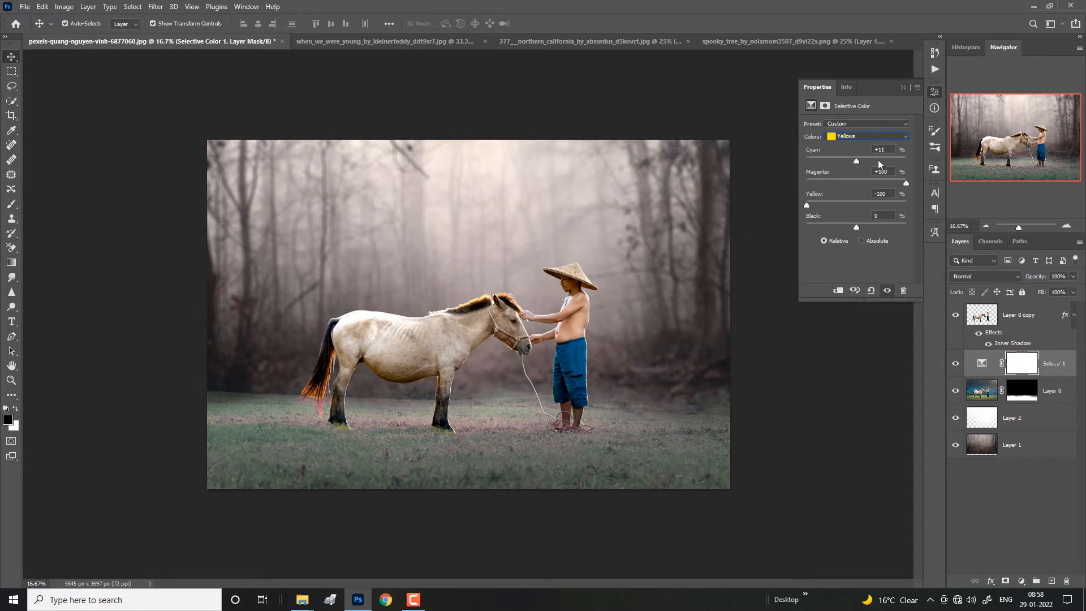
drag(780, 180, 833, 195)
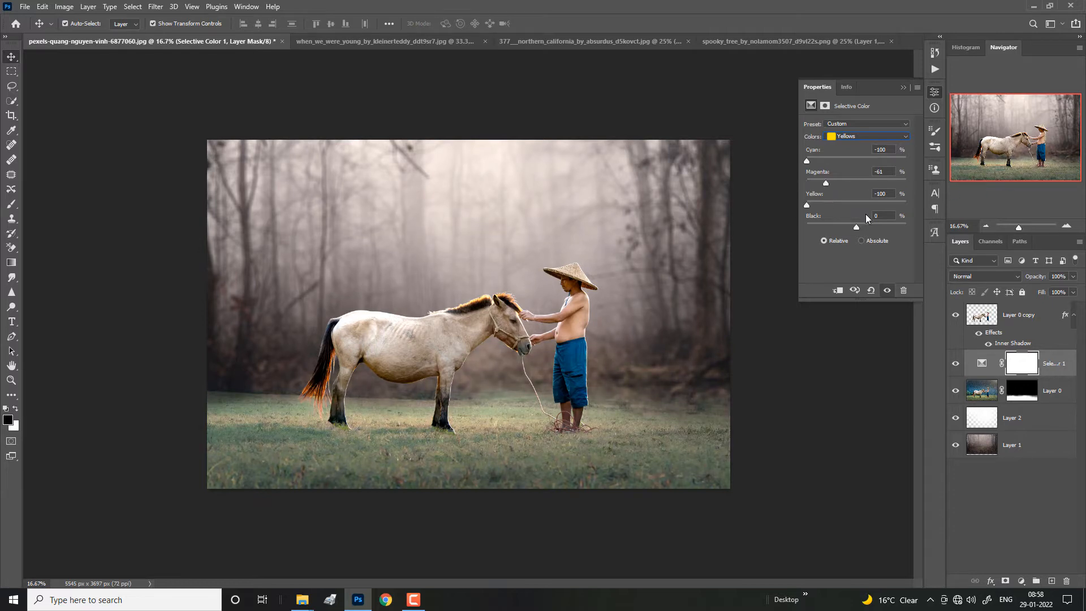
drag(772, 228, 1023, 252)
click(903, 88)
Step: Try a Channel Mixer adjustment with Red at about -39% directly above the forest background on Layer 1, and delete it
click(1037, 333)
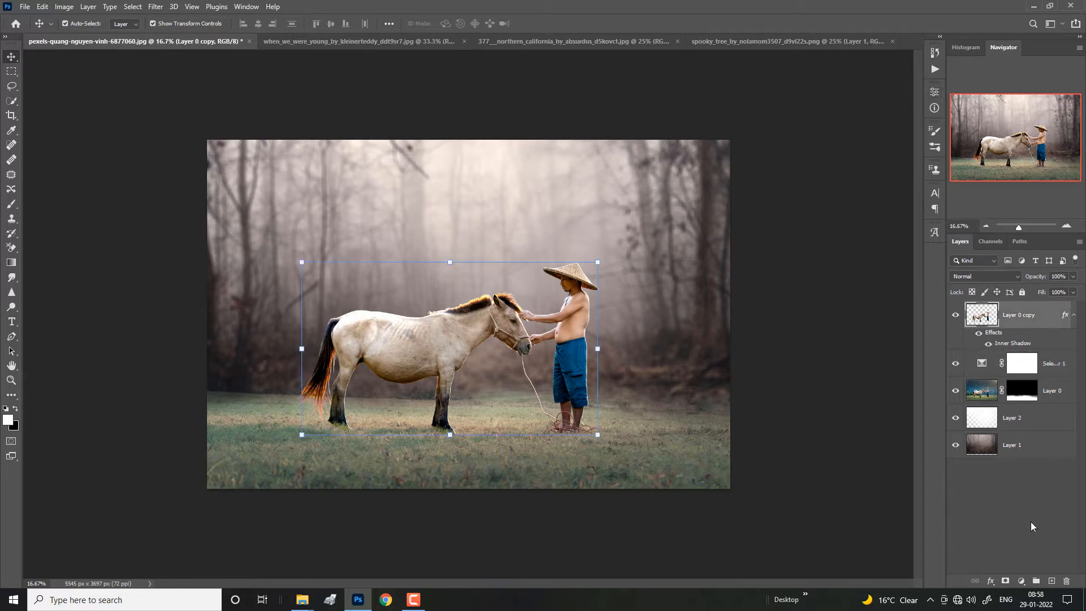
click(1021, 581)
click(961, 543)
click(1017, 456)
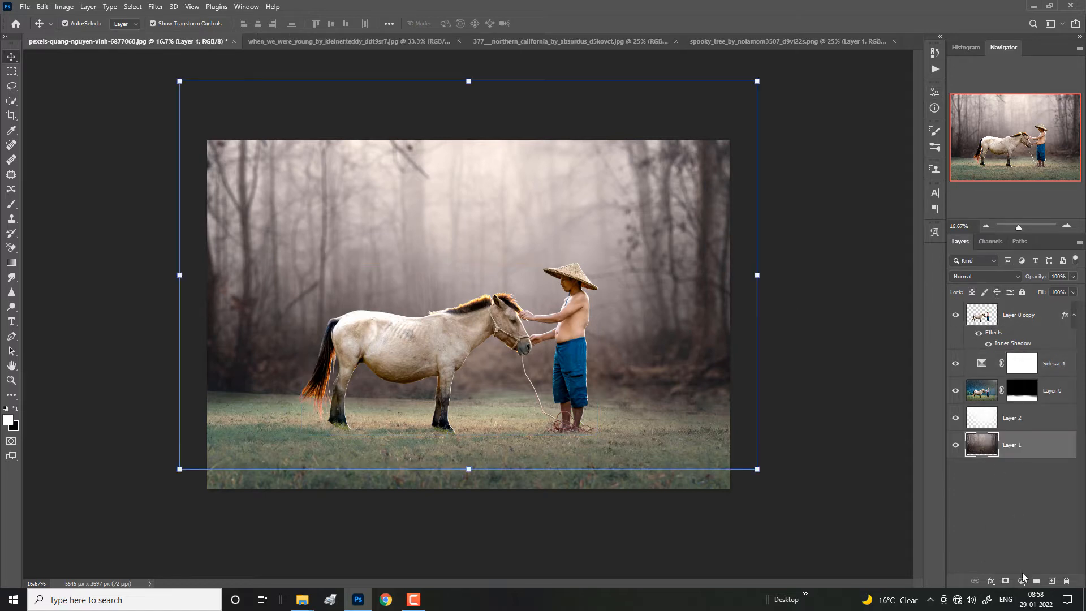
click(1022, 581)
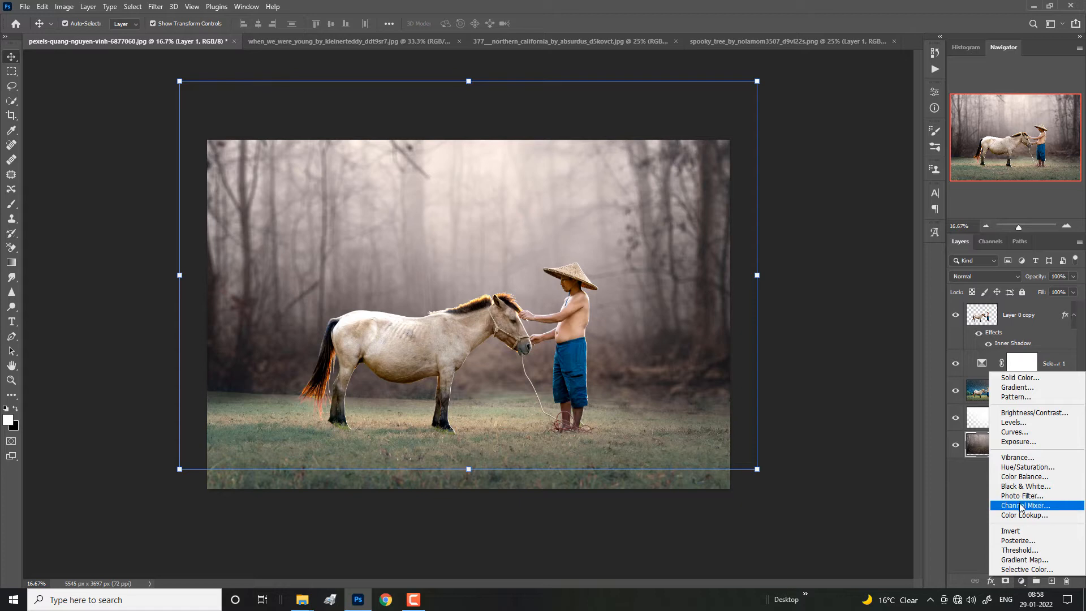
click(1021, 506)
click(847, 179)
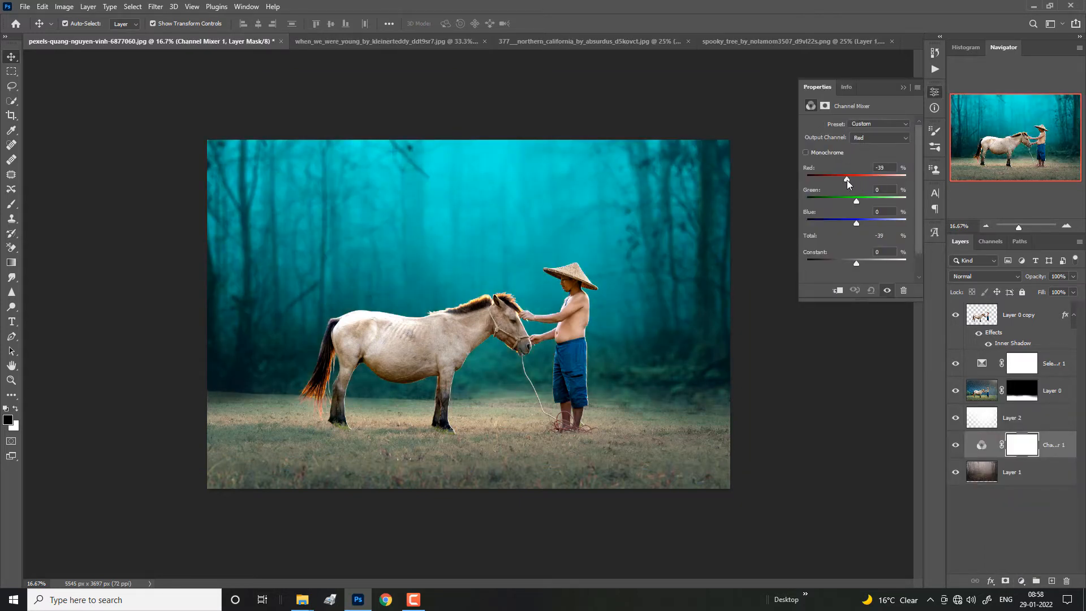
click(904, 87)
key(Delete)
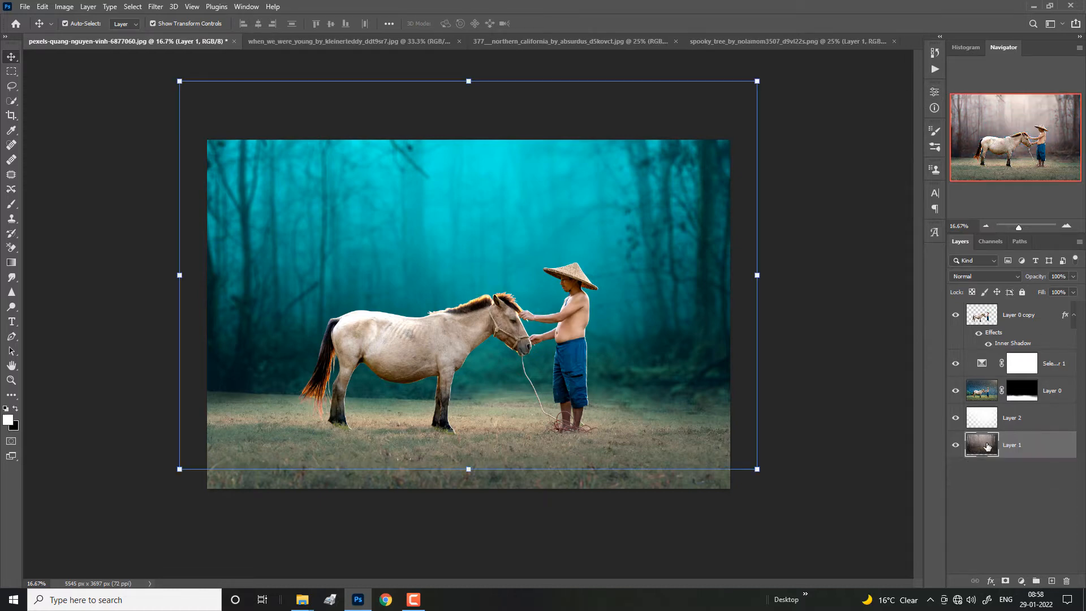
Step: Add a Channel Mixer adjustment above Layer 0 copy and lower its Red value to about -93% to tint the scene teal
click(1039, 325)
click(1021, 582)
click(1025, 511)
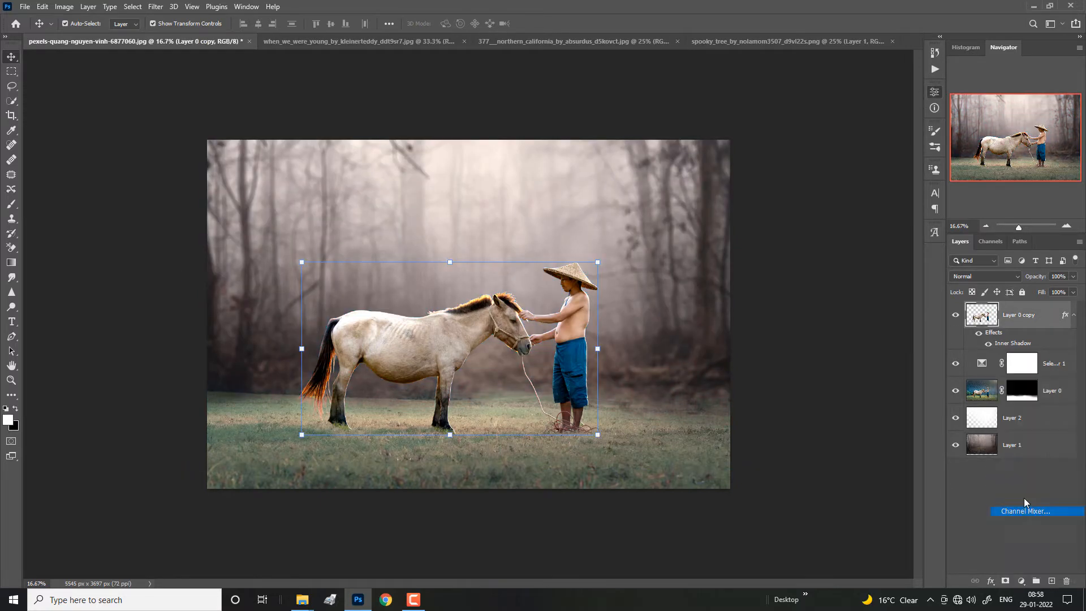
click(860, 177)
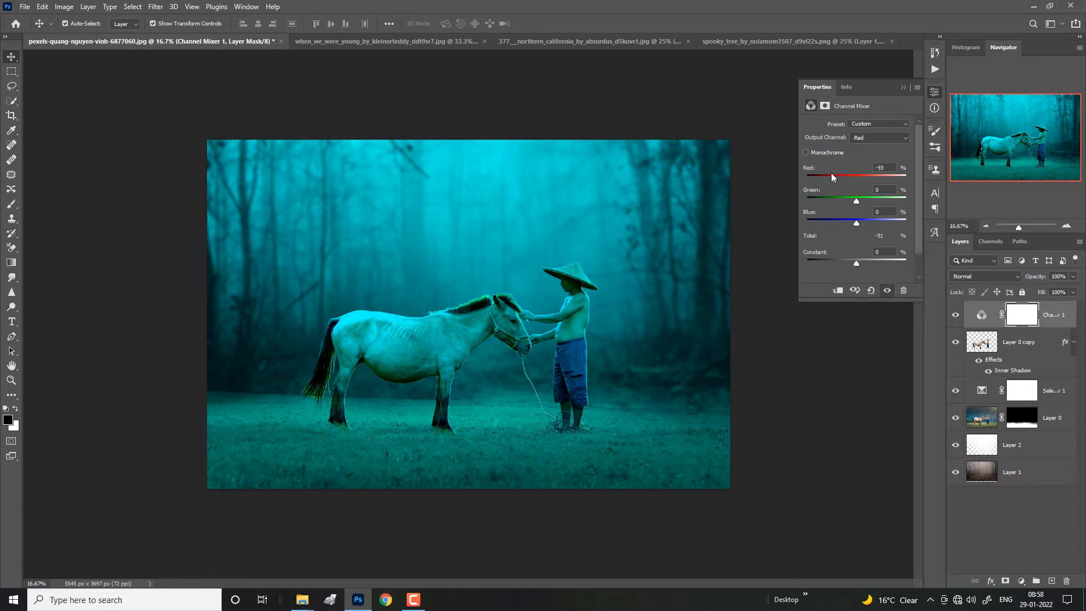
mouse_move(863, 200)
mouse_down()
mouse_move(907, 201)
mouse_move(862, 200)
mouse_move(905, 219)
mouse_move(862, 220)
mouse_up()
click(935, 91)
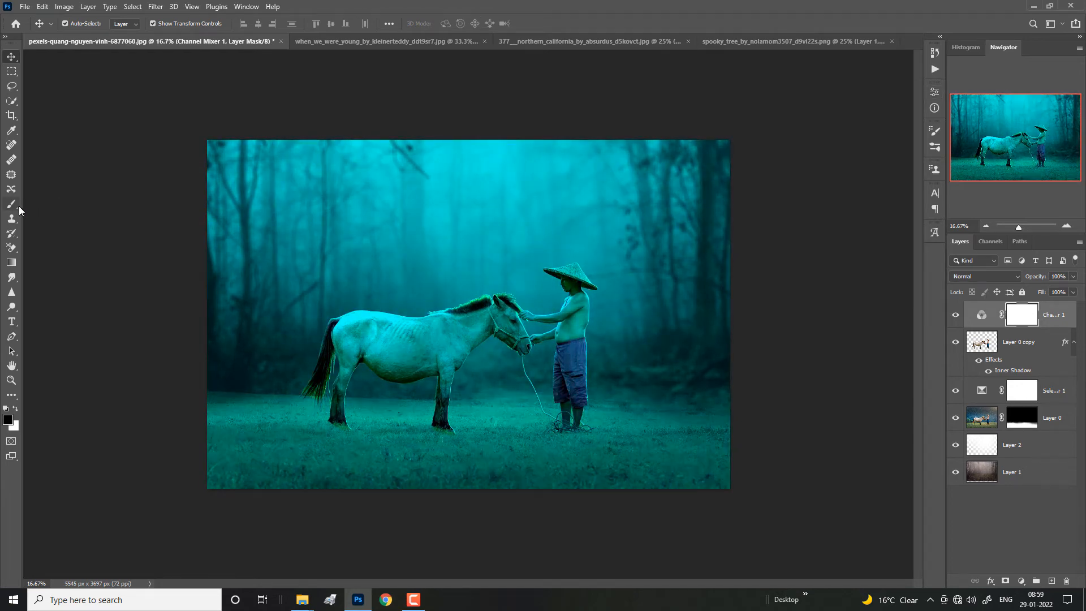
Step: Duplicate Layer 0 copy with the horse and man, and move the duplicate above the Channel Mixer adjustment
click(12, 204)
key(x)
click(1016, 344)
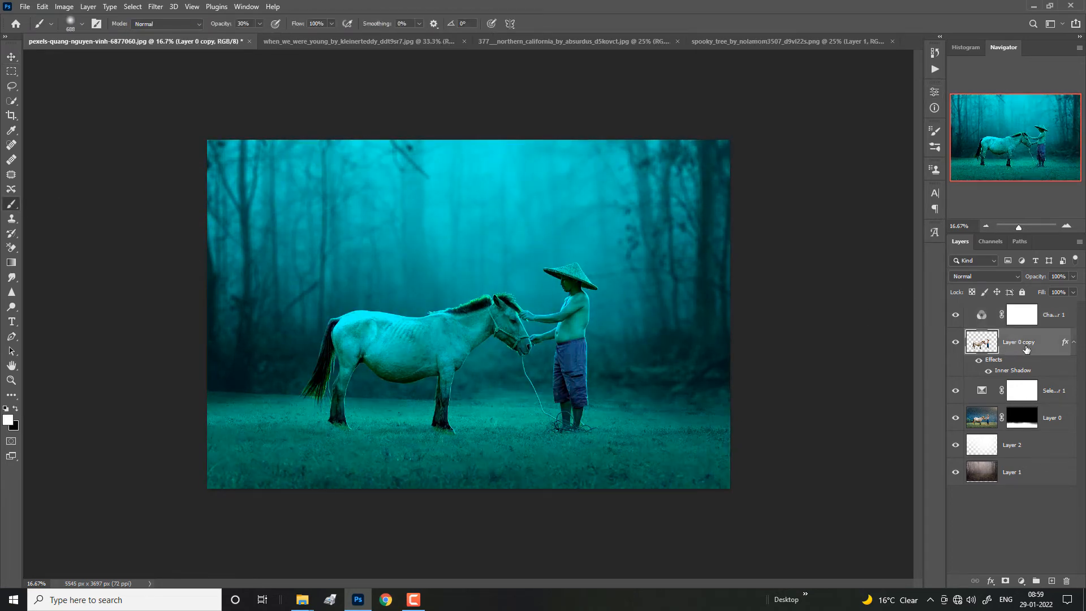
click(1019, 327)
key(x)
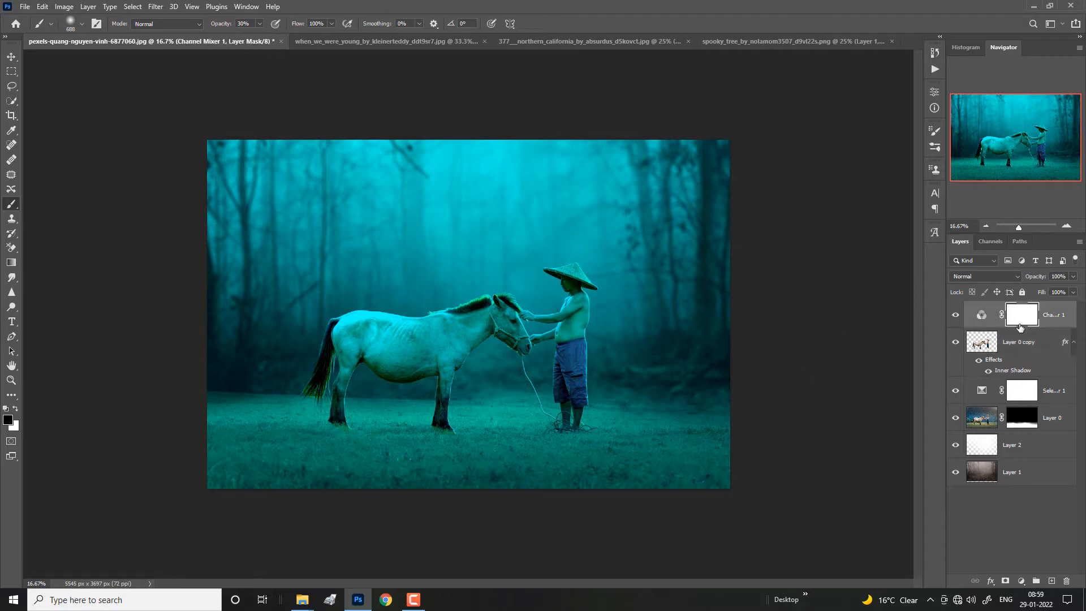
click(1036, 352)
key(x)
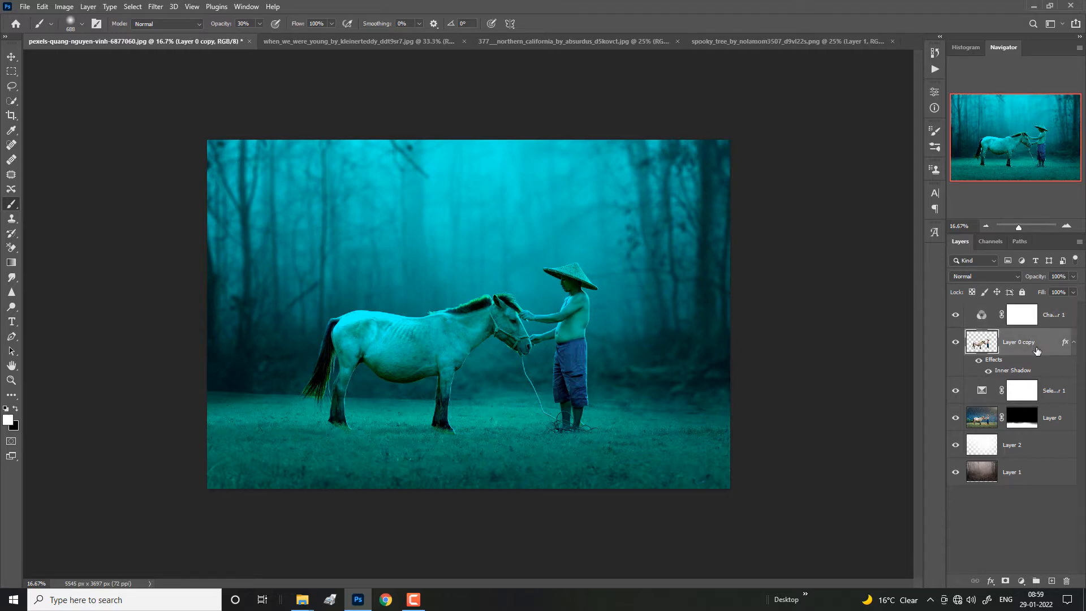
key(ctrl+j)
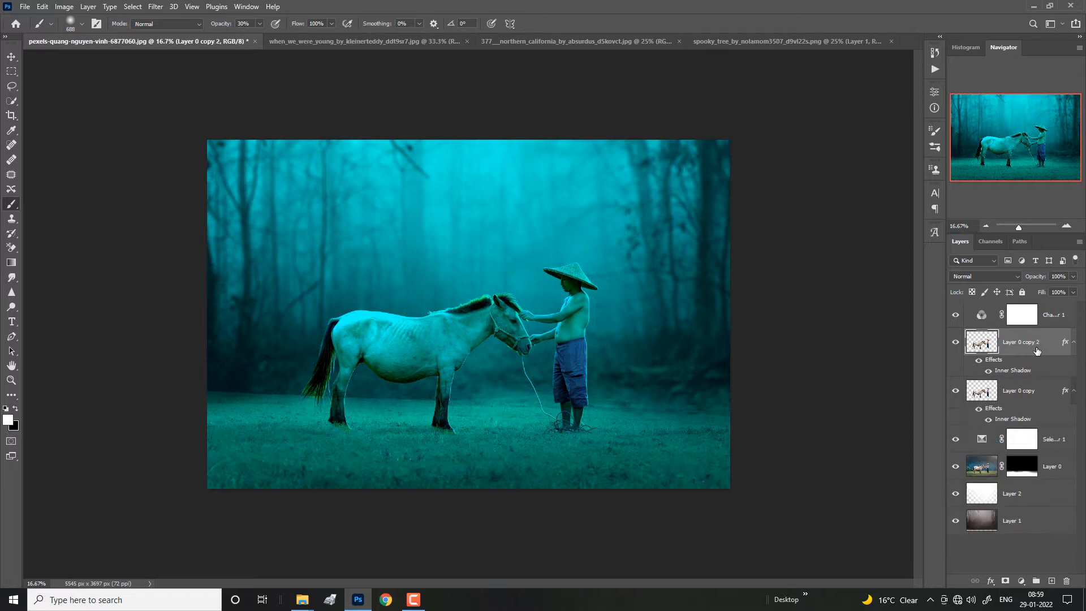
drag(1037, 351, 1036, 315)
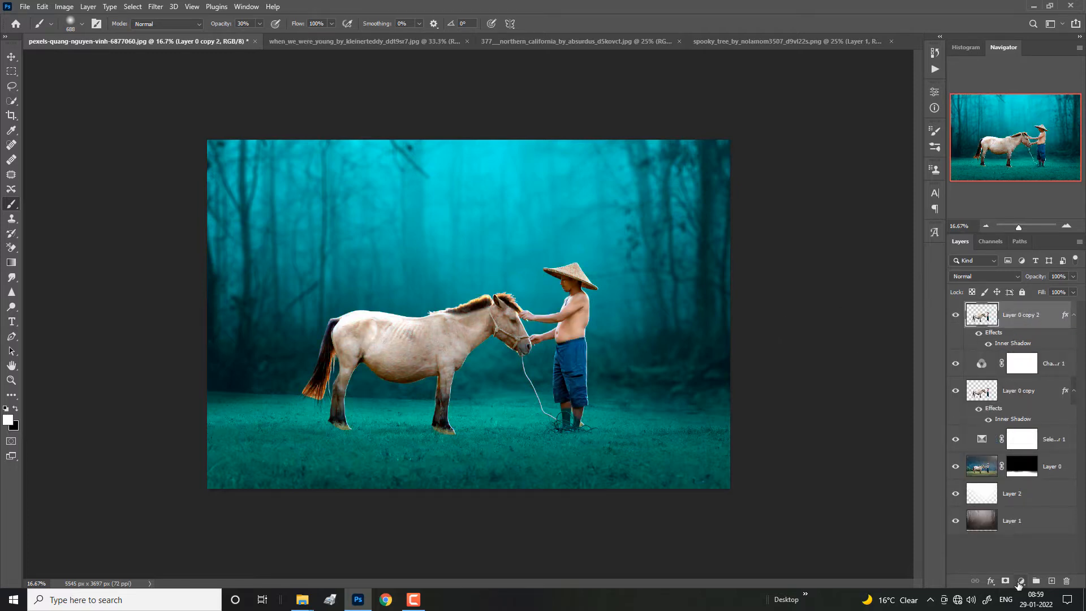
Step: Add a Brightness/Contrast adjustment clipped to Layer 0 copy 2, with Brightness at about -24 and Contrast at about 27
key(ctrl+plus)
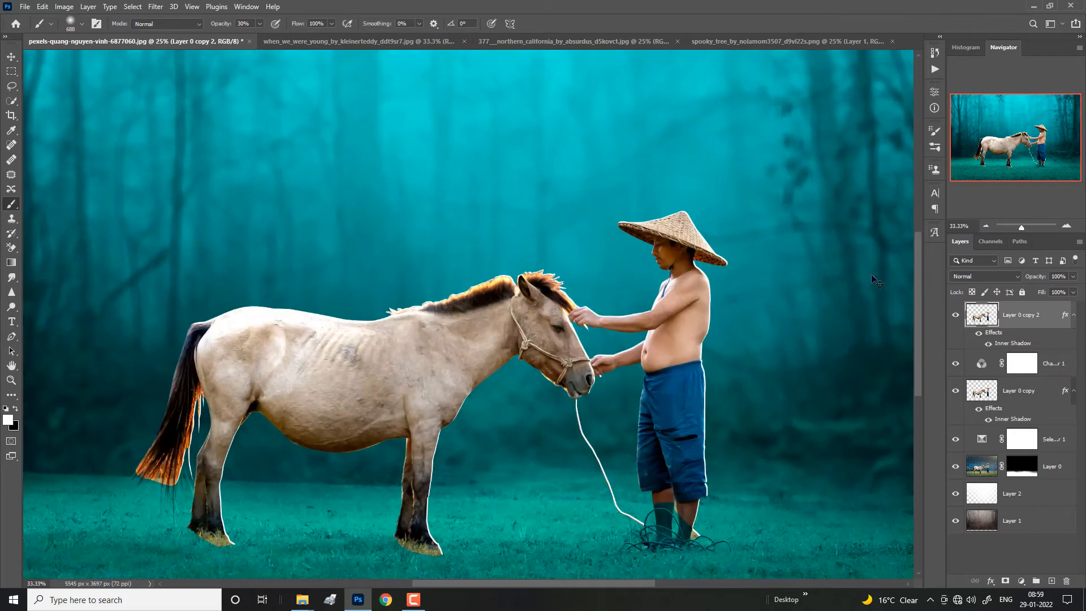
click(1021, 582)
click(995, 417)
click(840, 155)
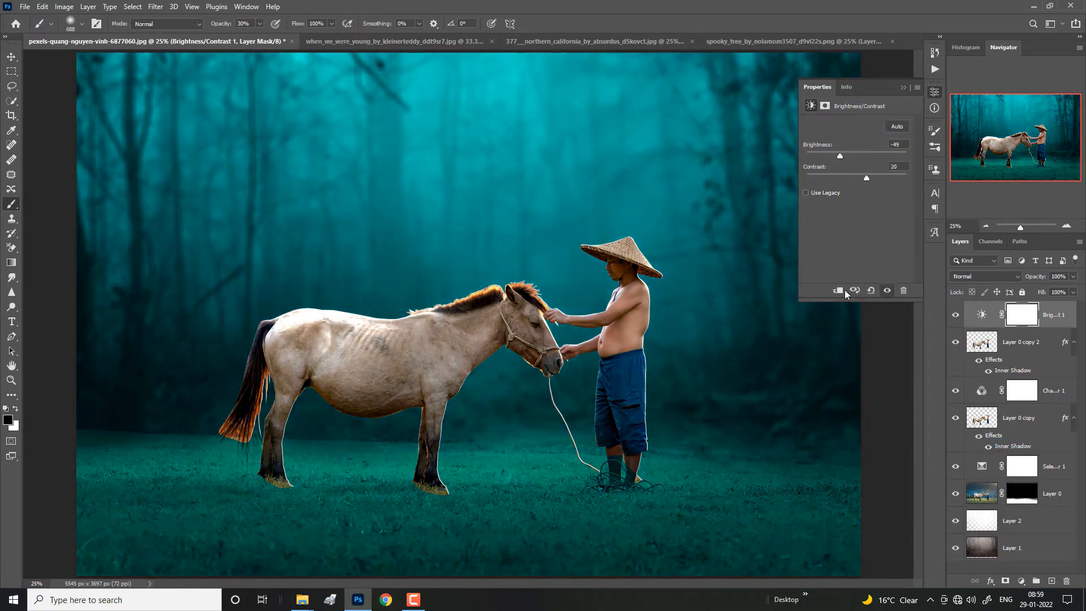
click(839, 291)
drag(840, 155, 807, 179)
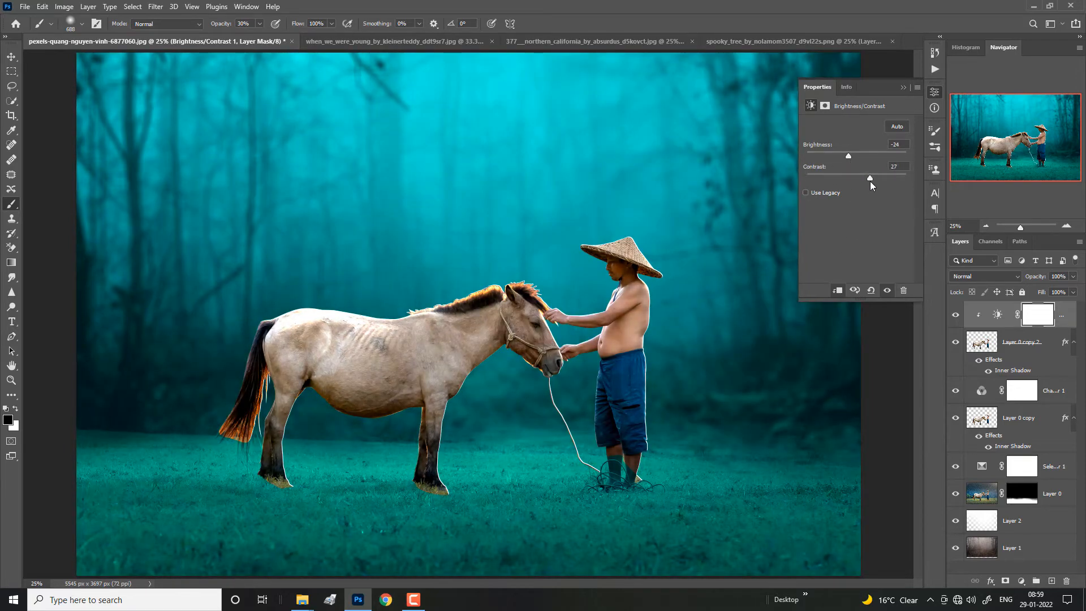
click(903, 88)
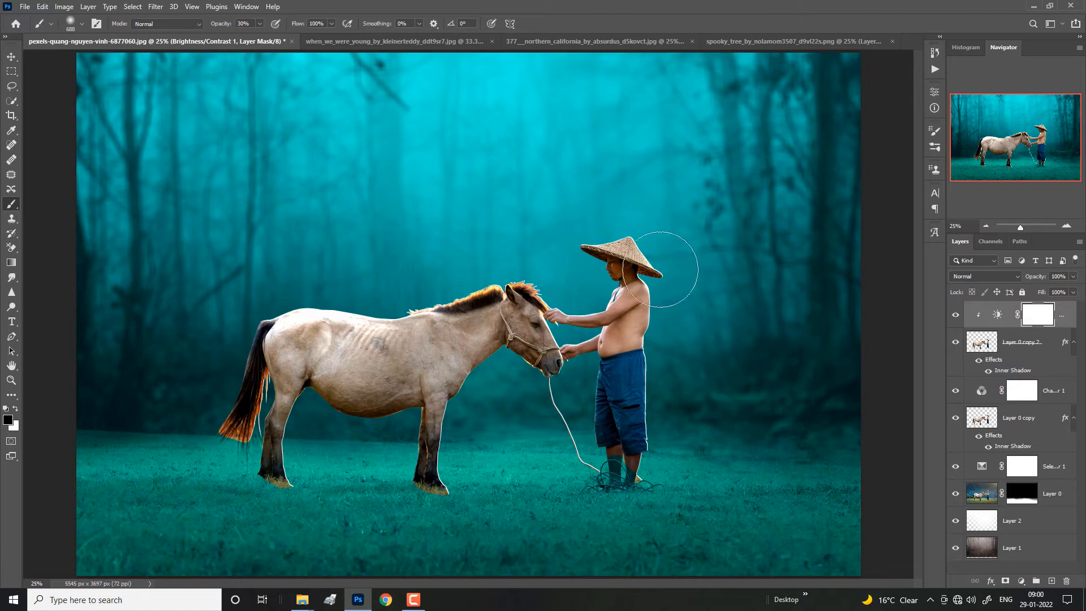
Step: Paint black on the Brightness/Contrast mask along the man's back and hat edge with a soft 512 px brush at 30% opacity
alt+right_click(661, 271)
drag(659, 316, 667, 296)
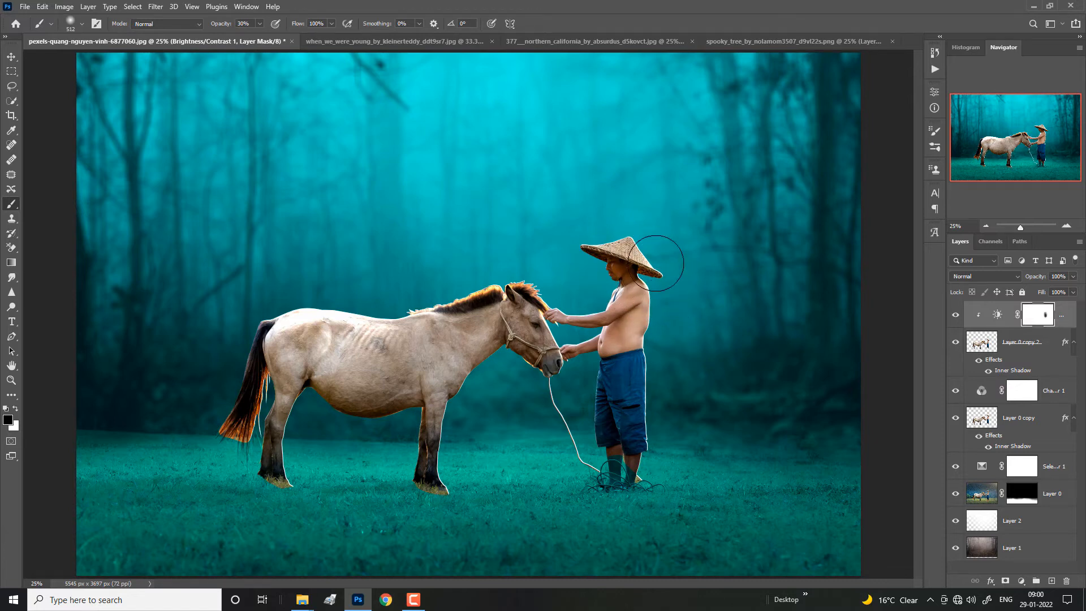
drag(656, 255, 663, 395)
Step: Paint black on the Channel Mixer mask around the man's feet with a soft 240 px brush
click(1019, 396)
alt+right_click(620, 470)
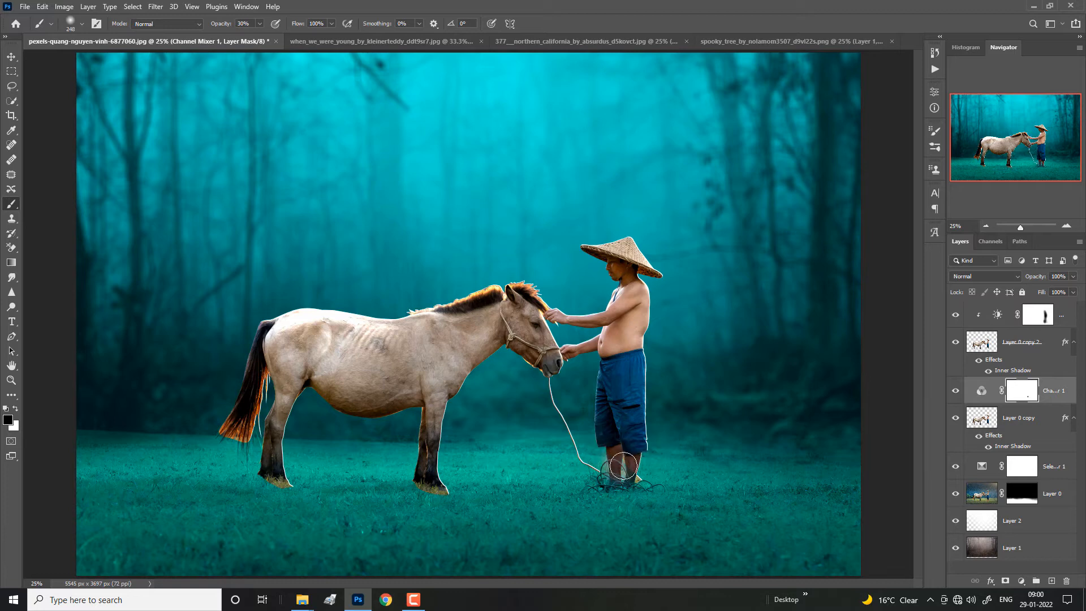
Step: Add a layer mask to Layer 0 copy 2 and paint black over the horse's hooves to blend them into the grass
click(1015, 348)
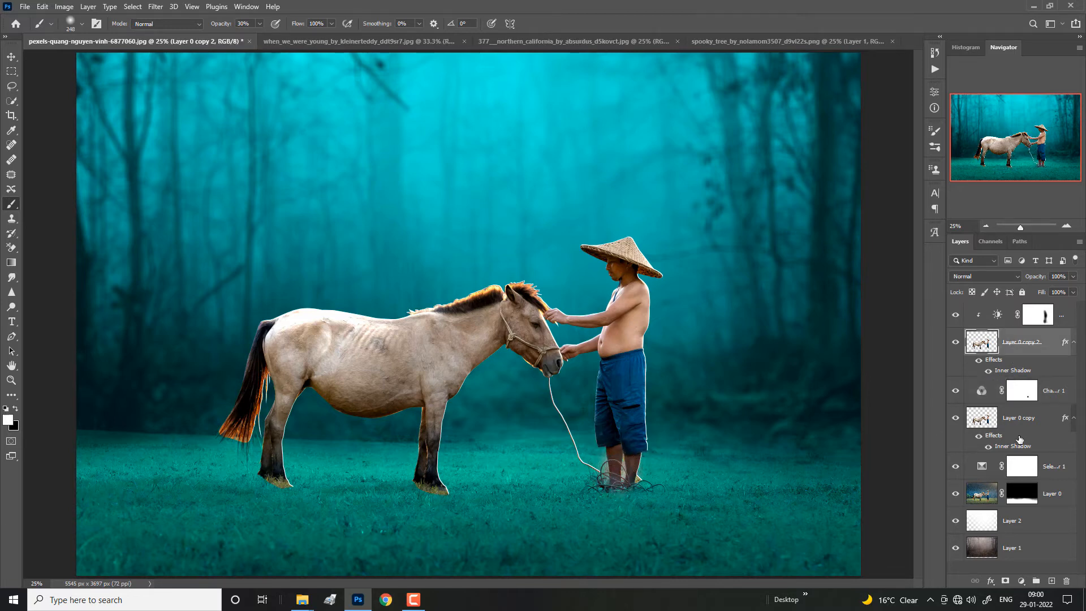
click(1004, 581)
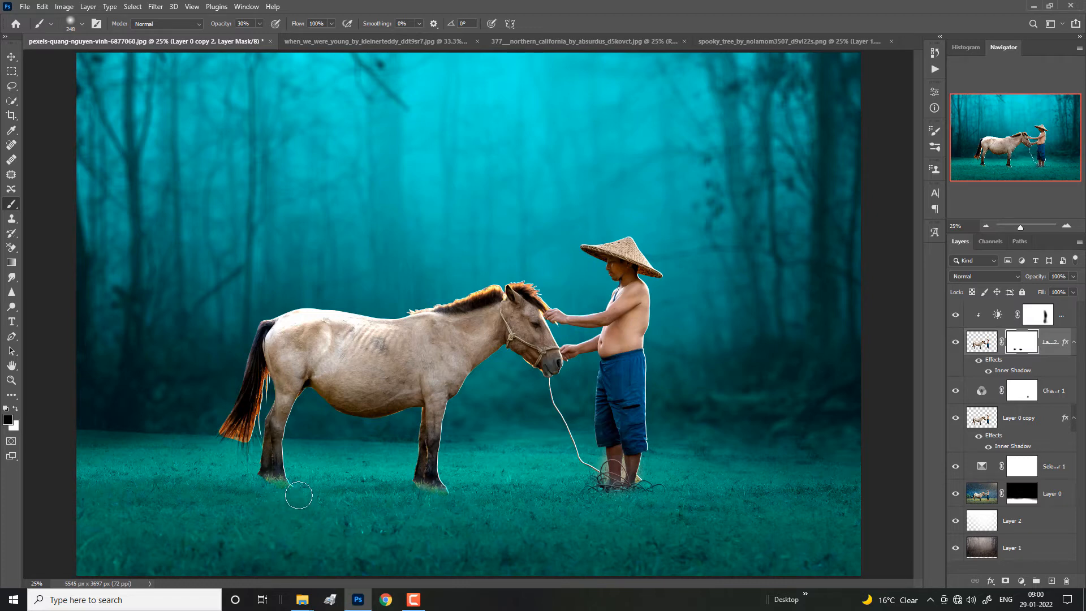
Step: Try to fade the tip of the horse's tail on Layer 0 copy 2's mask, and undo the strokes
mouse_move(230, 448)
mouse_down()
mouse_move(243, 468)
mouse_move(246, 413)
mouse_move(235, 444)
mouse_up()
key(super)
click(534, 5)
key(ctrl+z)
key(ctrl+z)
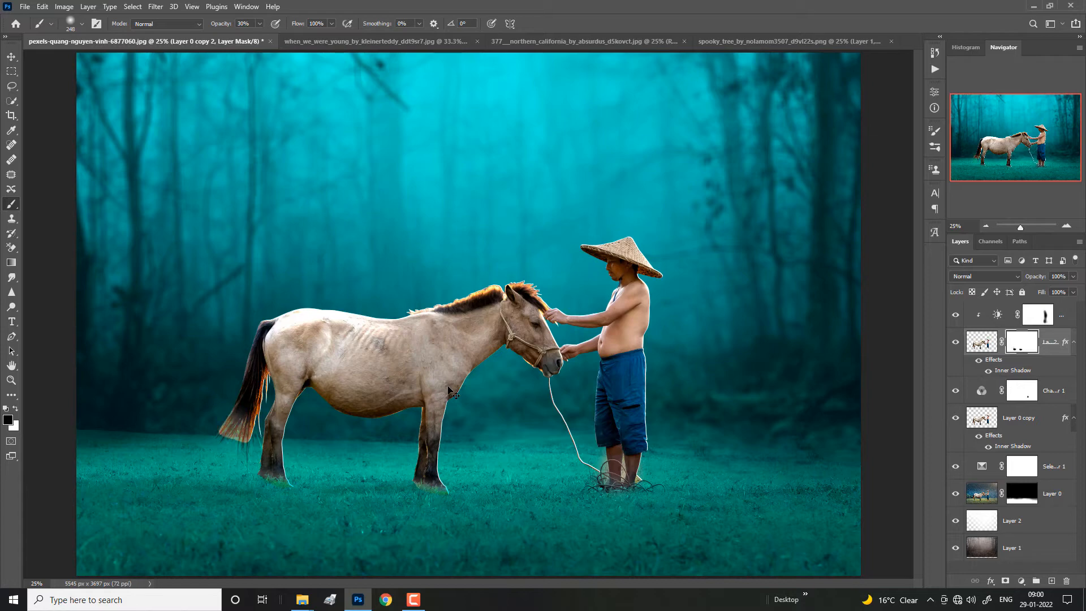
key(ctrl+z)
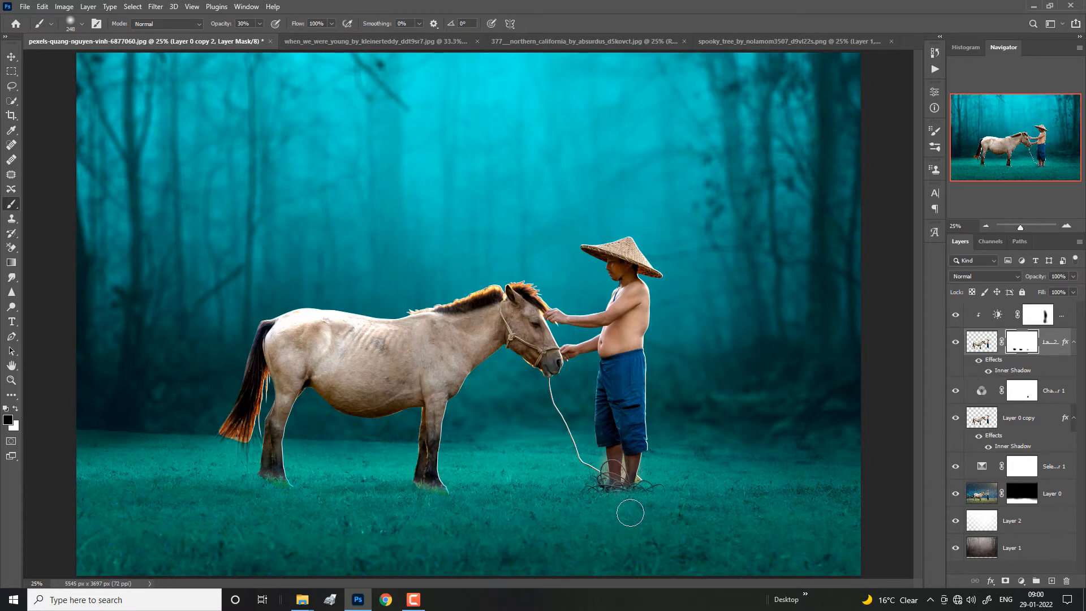
Step: Set the brush to 25 px at 100% opacity and test a dab near the man's shin on Layer 0 copy 2's mask, undoing the dab
key(ctrl+plus)
key(ctrl+plus)
key(ctrl+plus)
drag(1015, 139, 1021, 159)
key(ctrl+plus)
key(ctrl+plus)
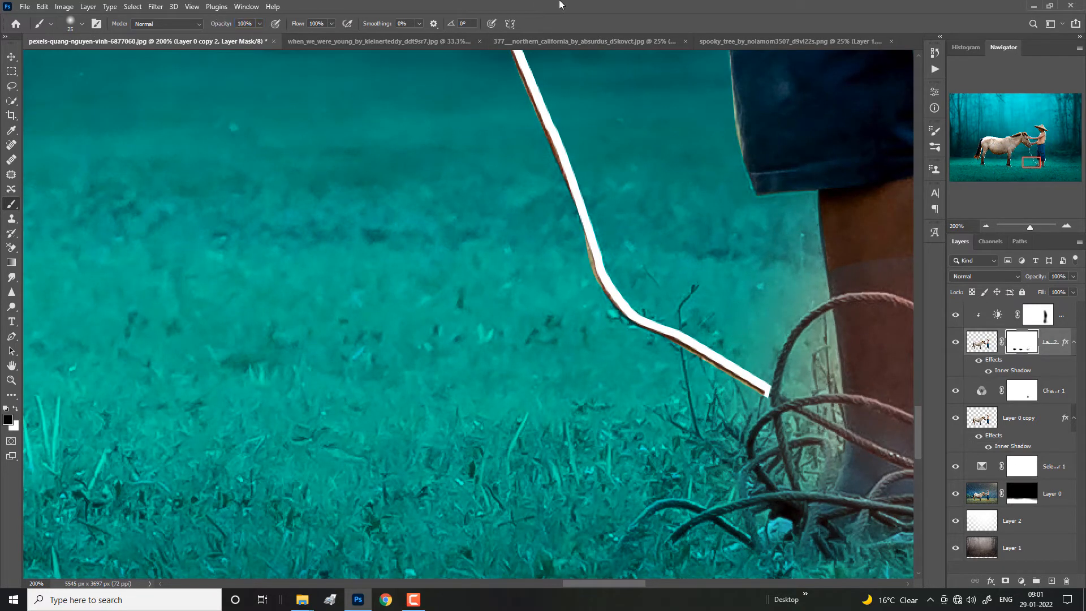
drag(832, 290, 623, 290)
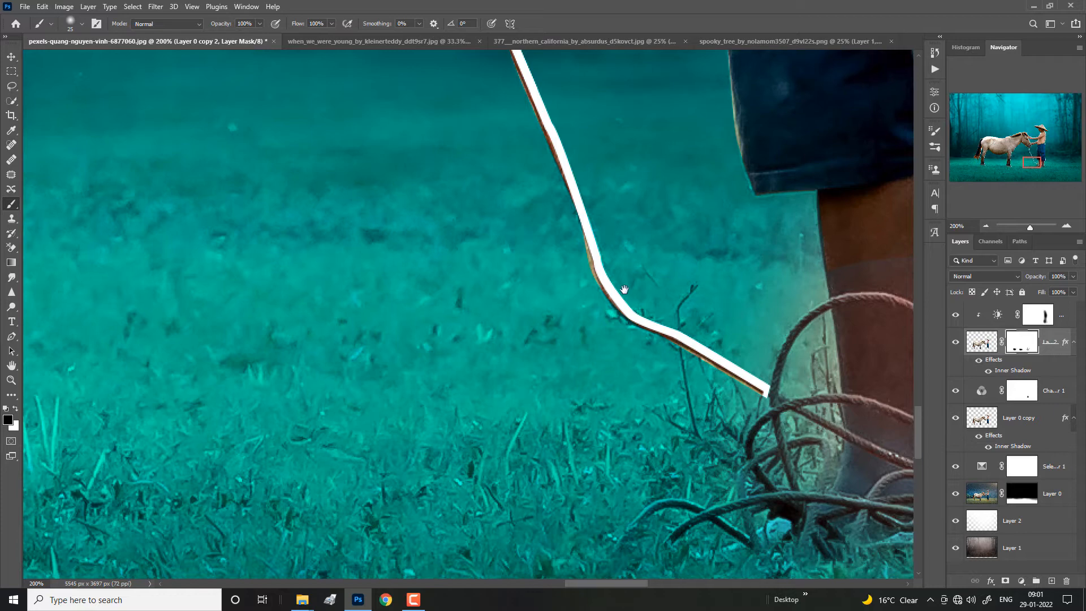
click(638, 261)
key(ctrl+z)
key(x)
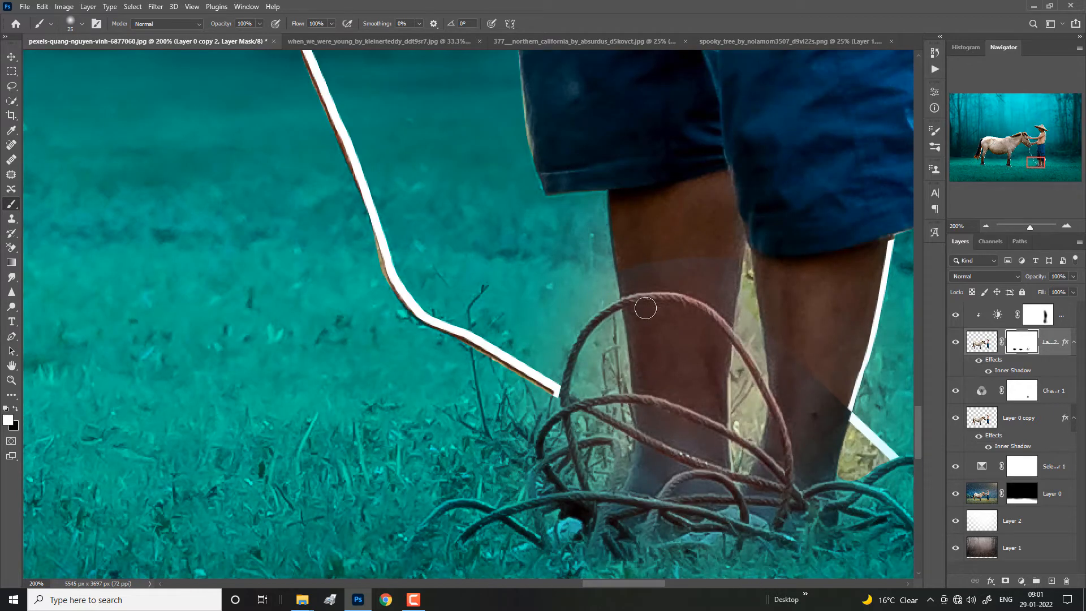
Step: Try to even out the tone of the man's shin by painting on the Brightness/Contrast mask
click(1028, 321)
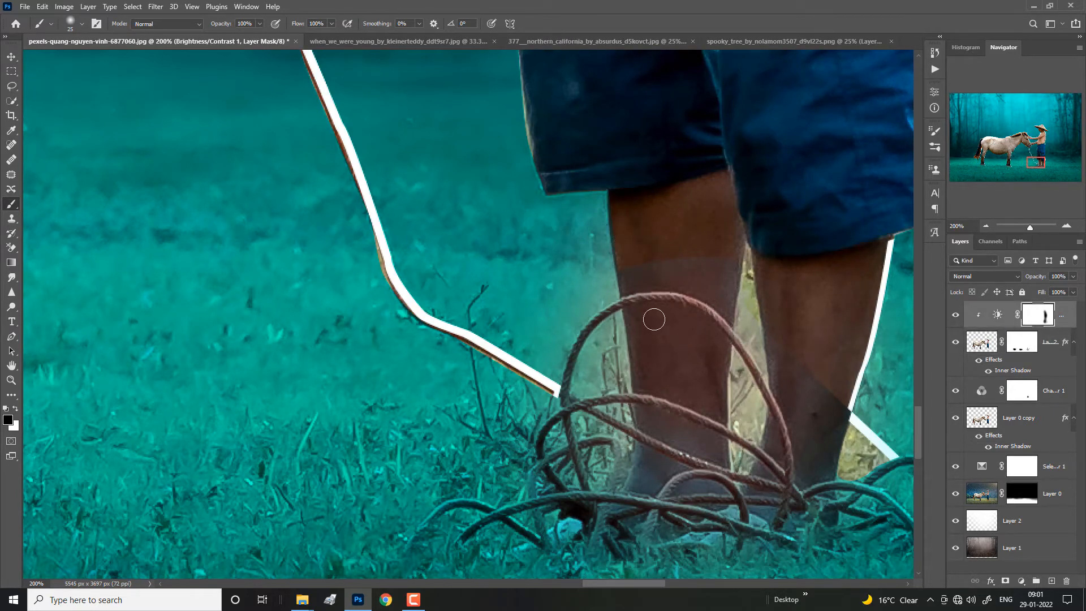
alt+drag(654, 319, 666, 320)
key(x)
key(x)
Step: Toggle the visibility of Layer 0 copy, the three adjustment layers and Layer 0 to compare their effect on the man's lower legs
click(989, 434)
click(957, 419)
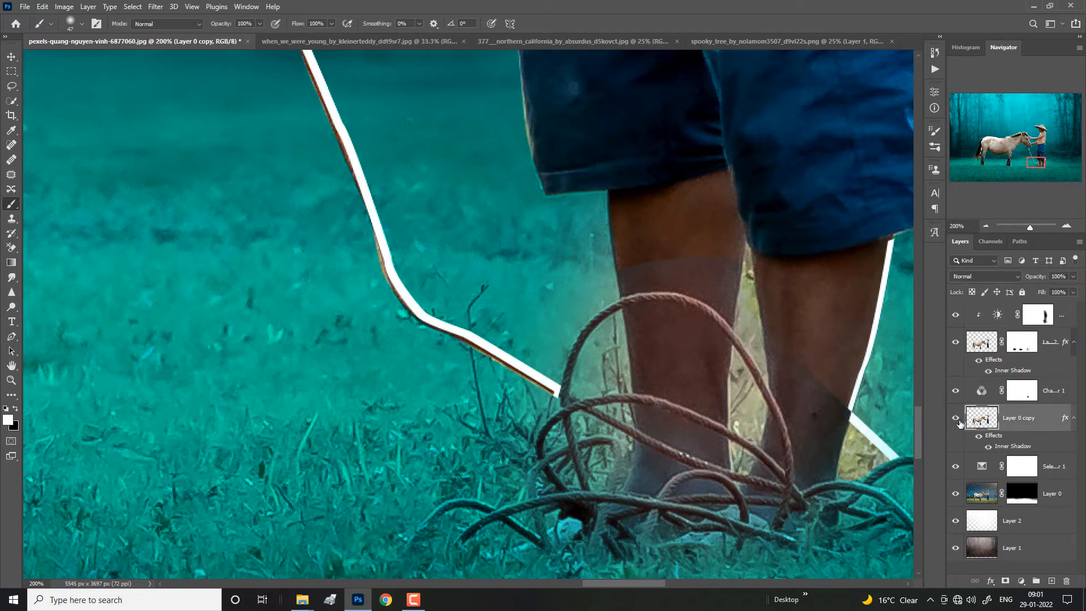
click(956, 390)
click(956, 391)
click(955, 320)
click(955, 320)
click(961, 469)
click(961, 470)
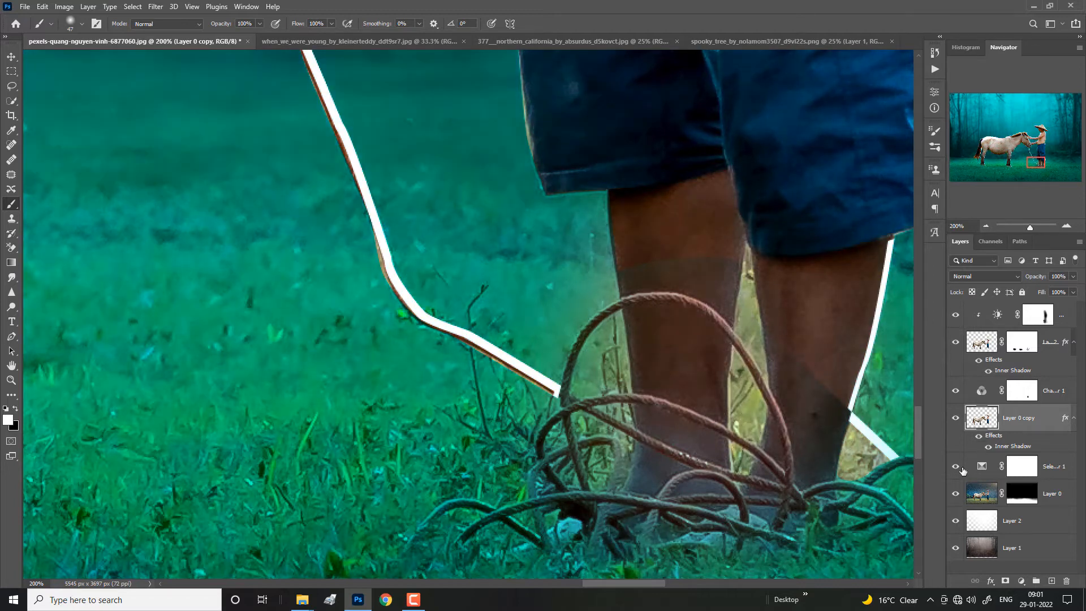
click(956, 493)
click(956, 494)
Step: Paint black on the Selective Color mask over the man's lower legs to restore their skin colour
click(990, 483)
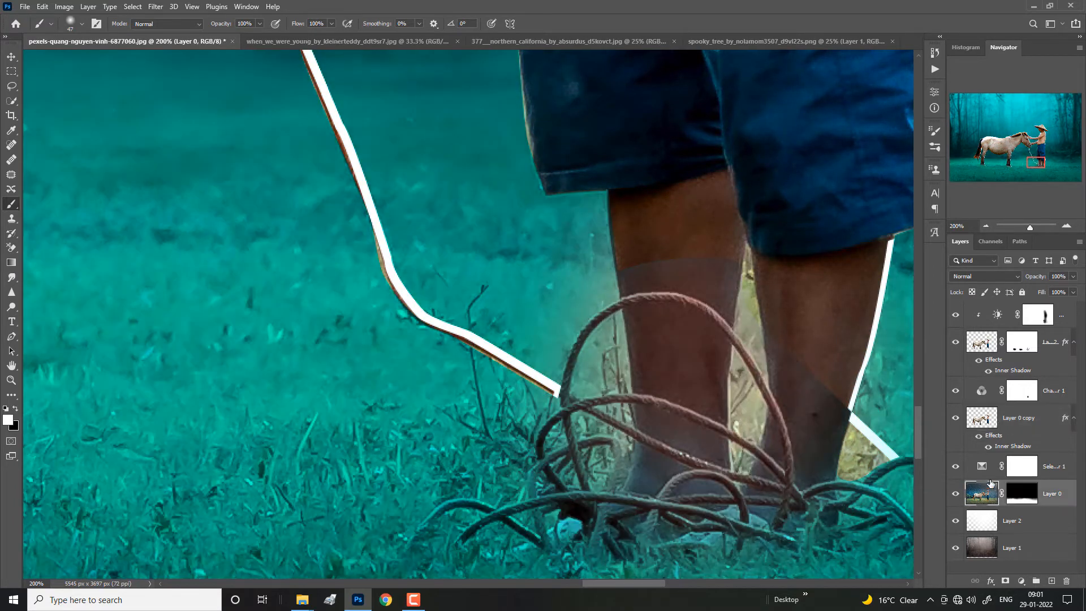
click(1014, 468)
key(x)
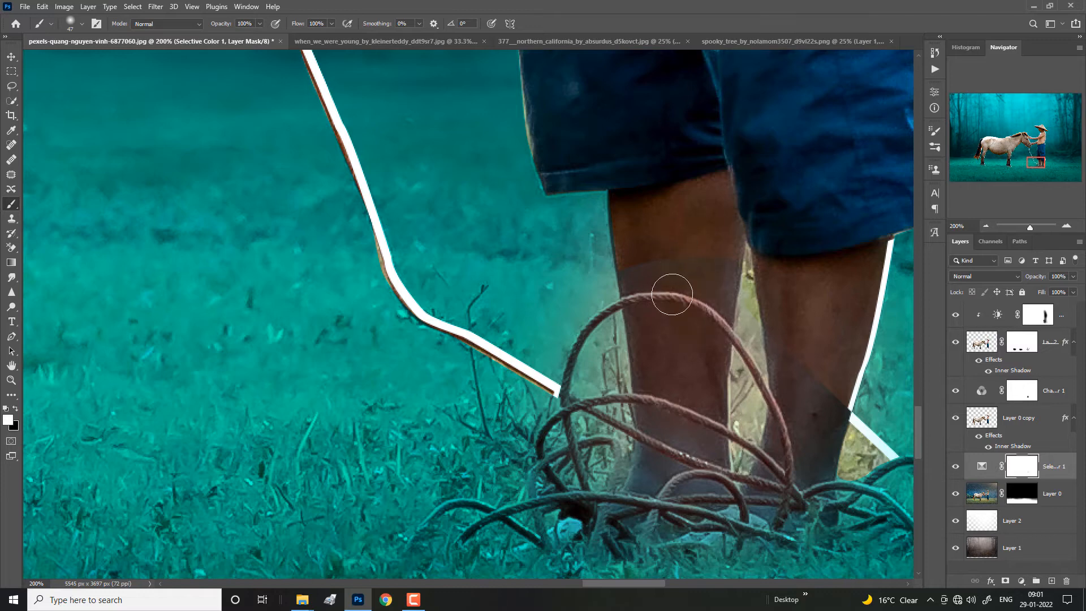
key(x)
drag(652, 262, 666, 274)
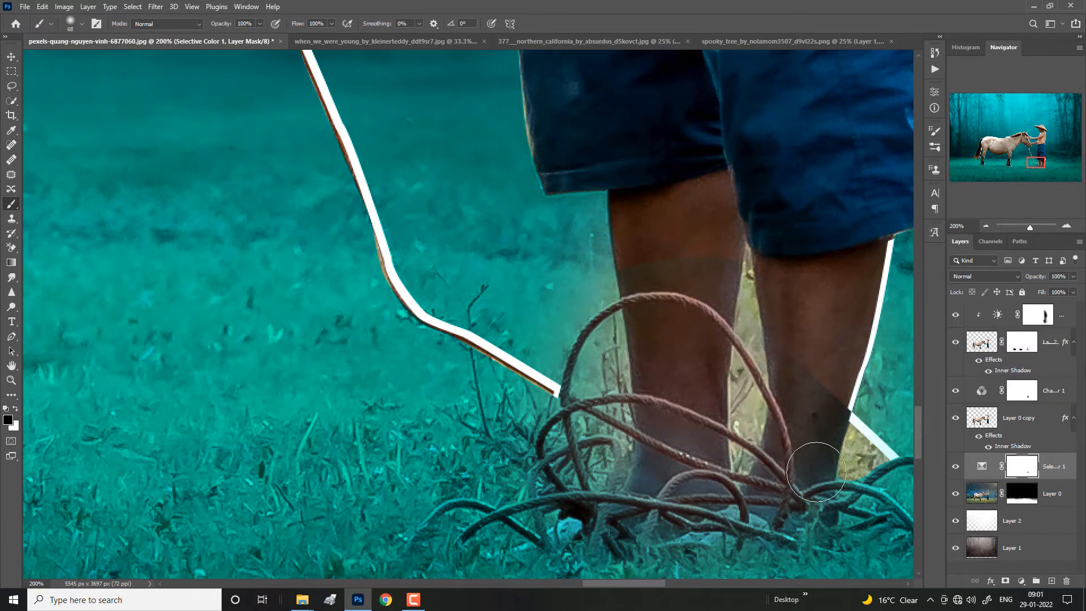
Step: Toggle the visibility of Channel Mixer 1 and Layer 0 copy 2 to compare their effect on the man's lower legs
click(951, 393)
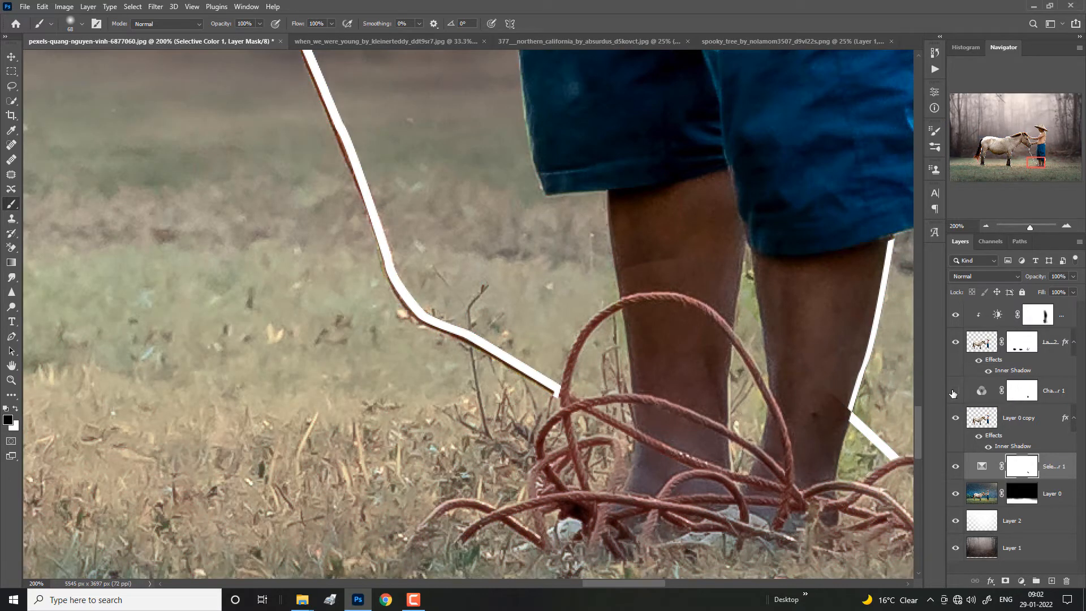
click(955, 391)
click(959, 419)
click(955, 345)
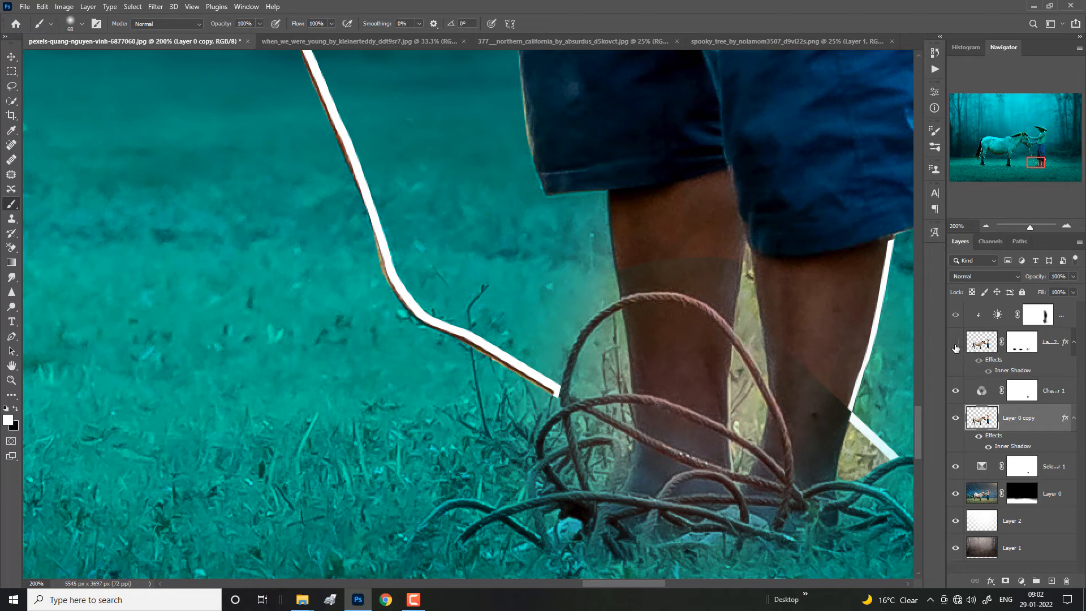
click(955, 345)
click(955, 345)
click(955, 345)
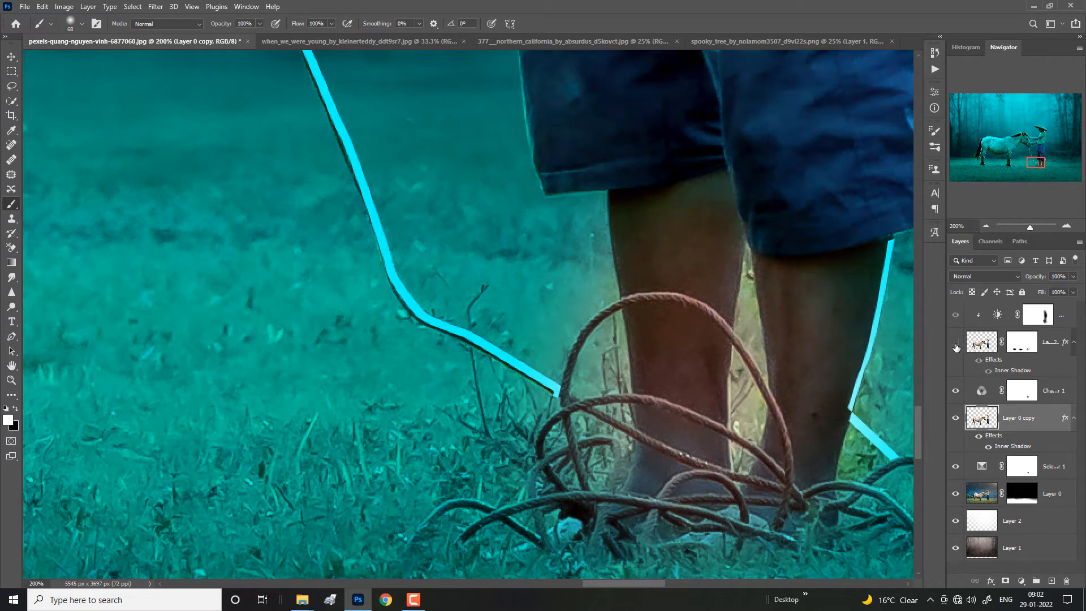
click(956, 345)
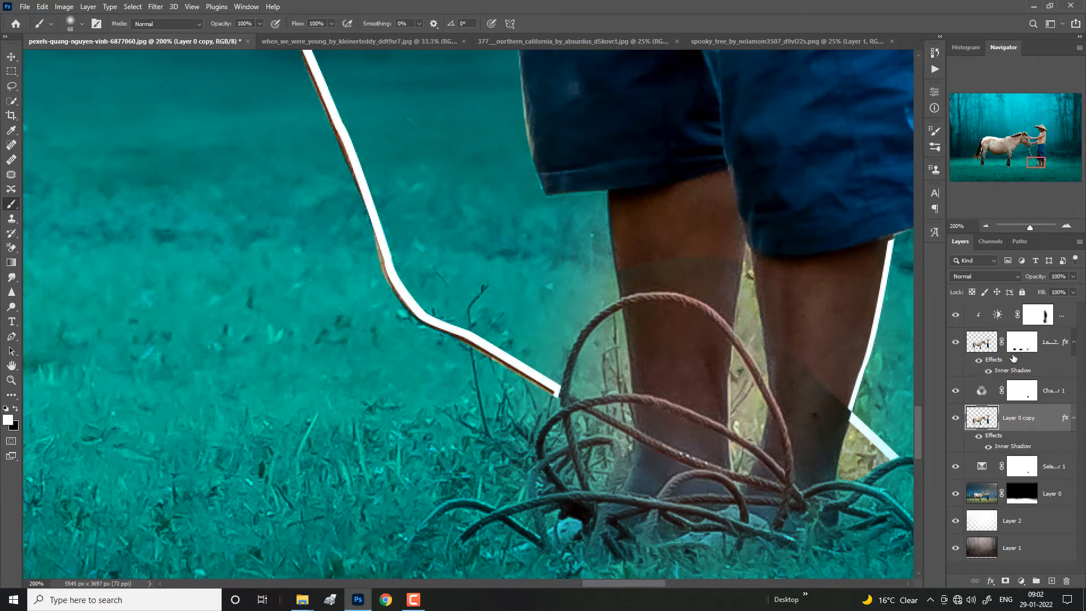
Step: Convert Layer 0 copy 2's Inner Shadow effect into a separate layer, accepting the warning
click(1016, 346)
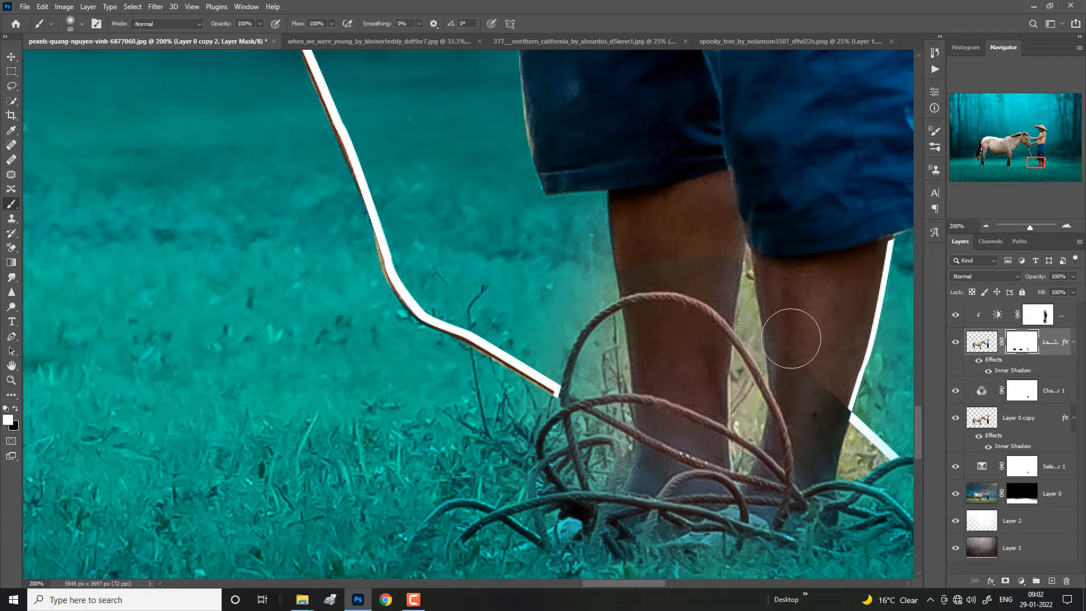
right_click(1013, 373)
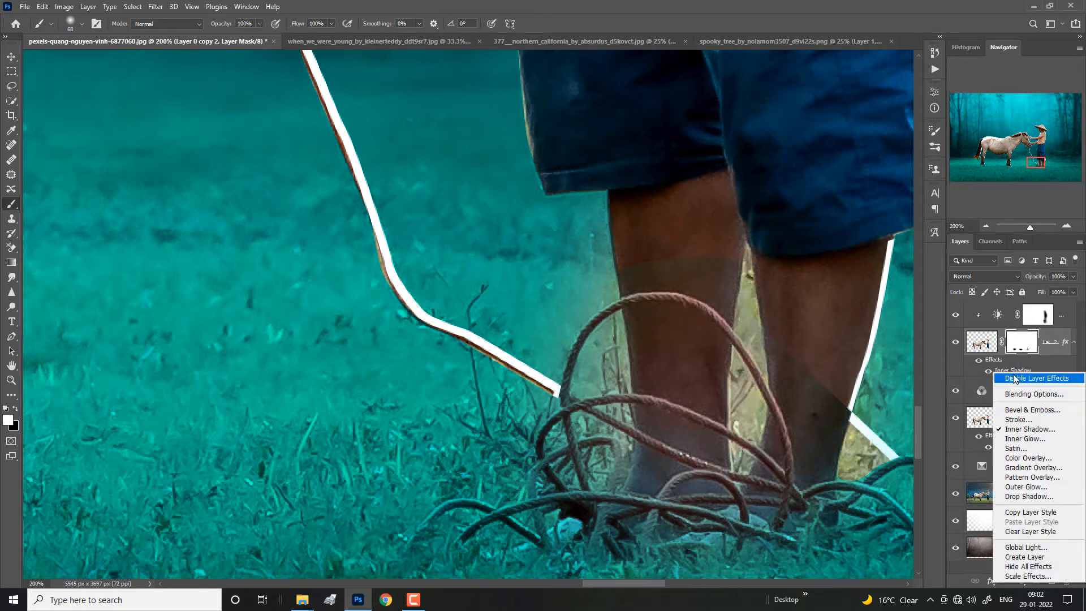
click(1025, 557)
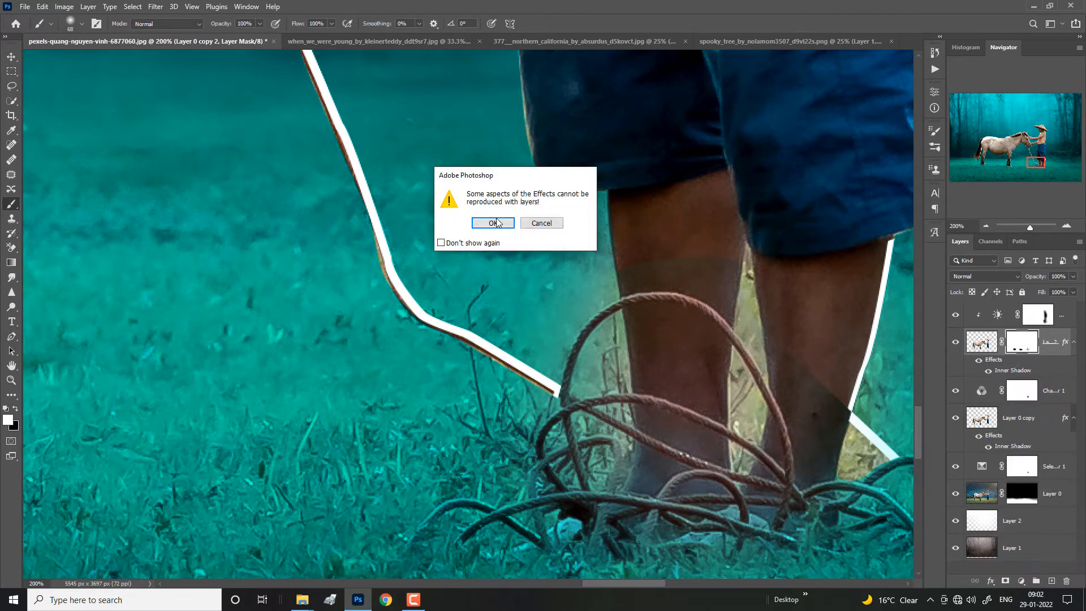
click(493, 223)
Step: Paint black on Layer 0 copy 2's mask over the man's lower legs to blend out the uneven patches
key(x)
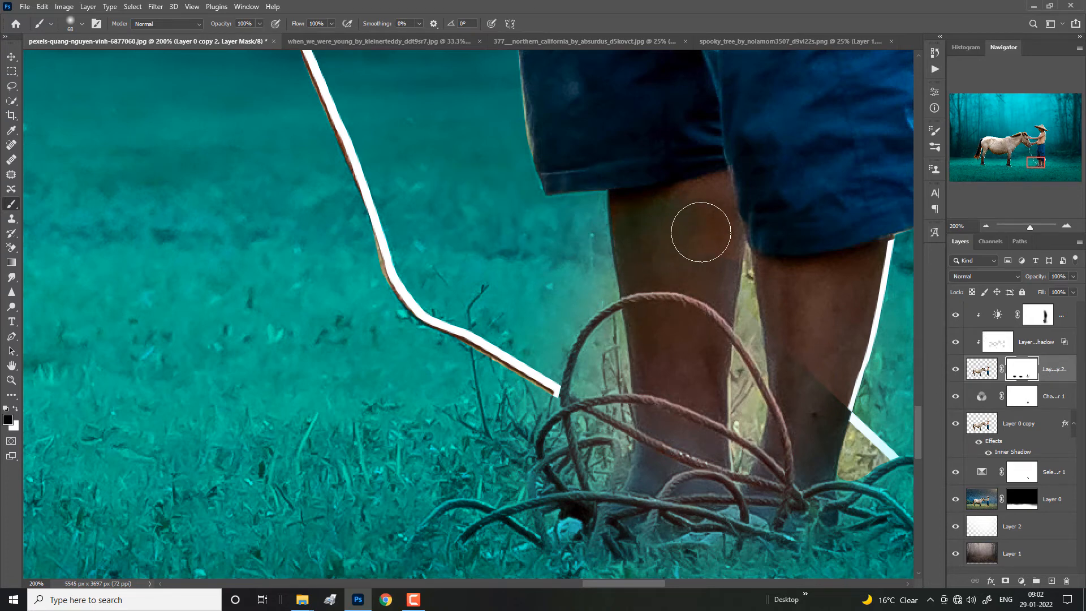
mouse_move(701, 232)
mouse_down()
mouse_move(668, 246)
mouse_move(812, 314)
mouse_move(793, 345)
mouse_move(809, 397)
mouse_move(837, 371)
mouse_move(858, 273)
mouse_move(809, 419)
mouse_up()
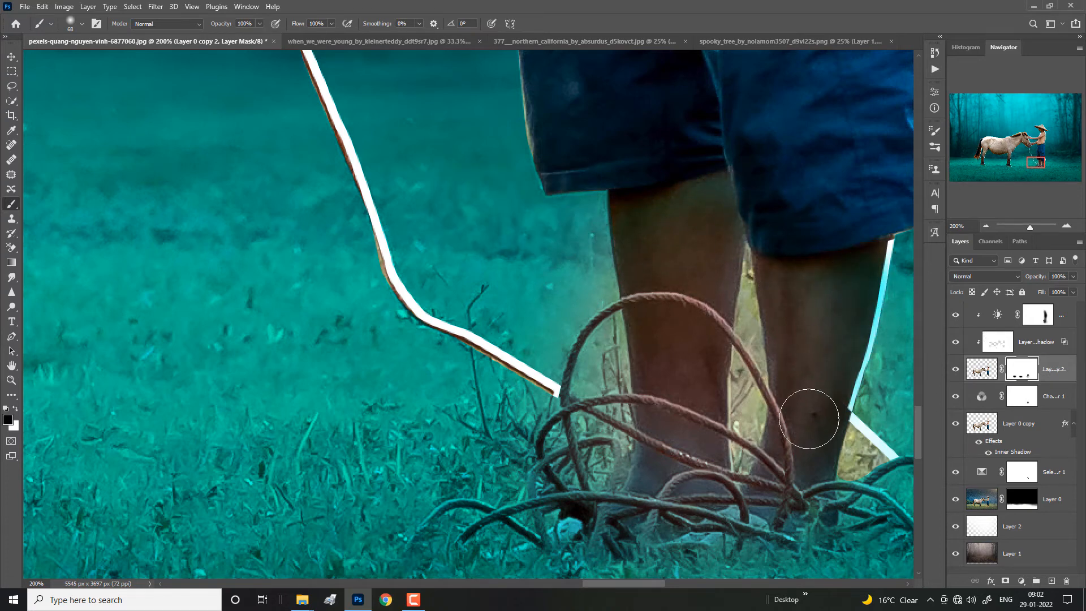
click(1035, 321)
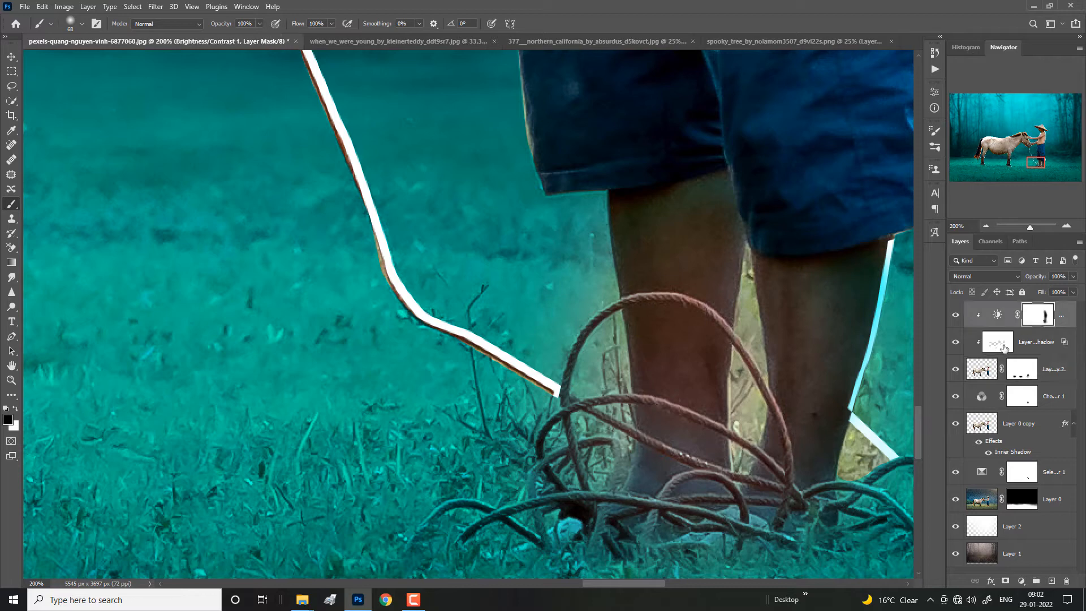
Step: Paint black on the Channel Mixer mask over the man's legs and the rope coils, lowering the brush opacity around the feet
click(1021, 396)
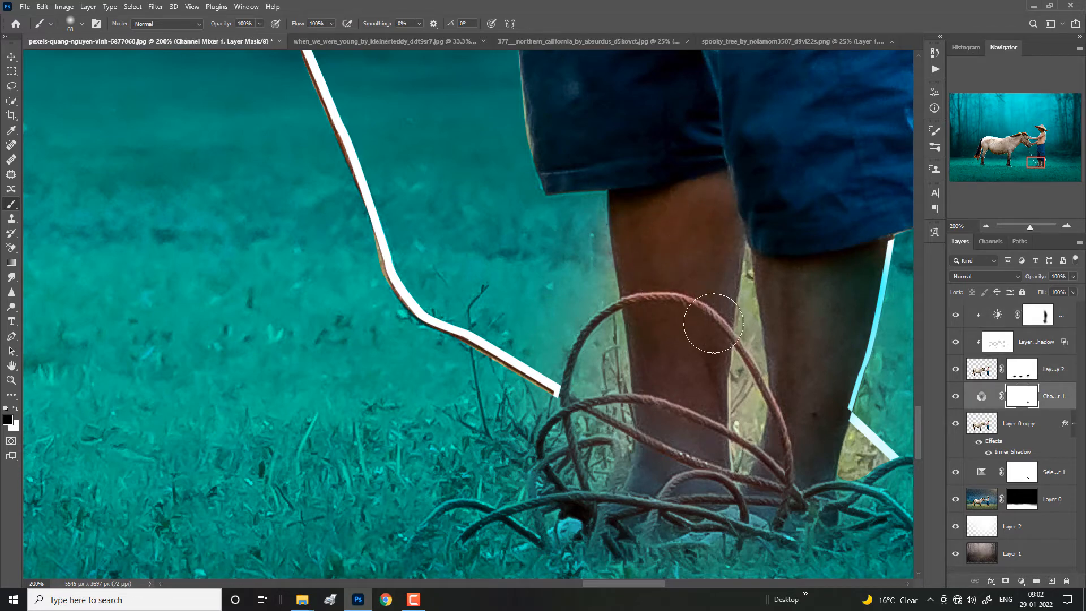
mouse_move(863, 350)
mouse_down()
mouse_move(854, 255)
mouse_move(805, 506)
mouse_up()
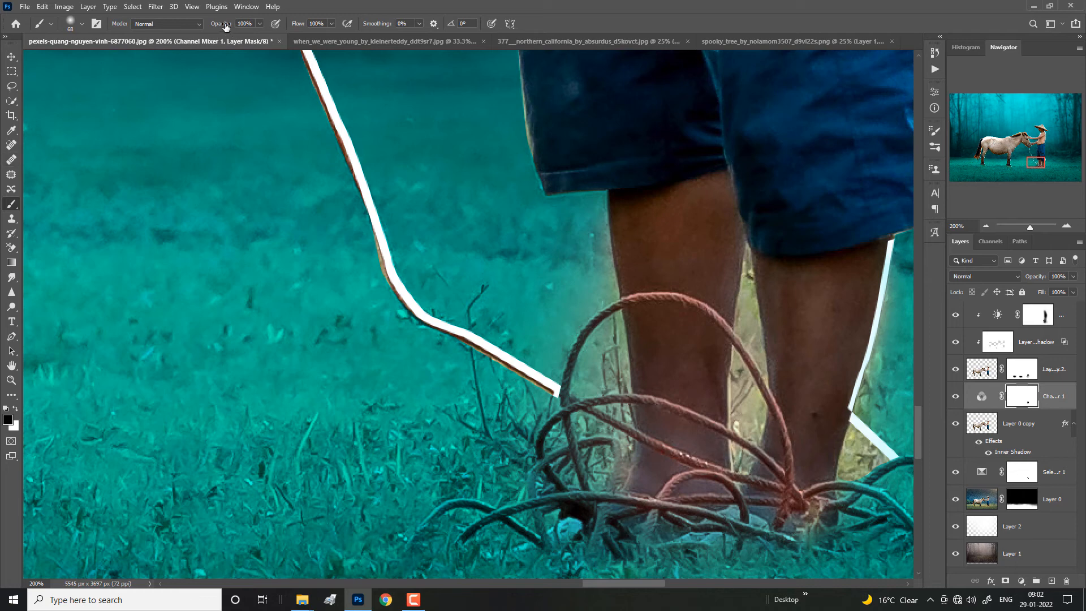
mouse_move(572, 449)
mouse_down()
mouse_move(635, 523)
mouse_move(610, 525)
mouse_up()
key(bracketright)
key(bracketright)
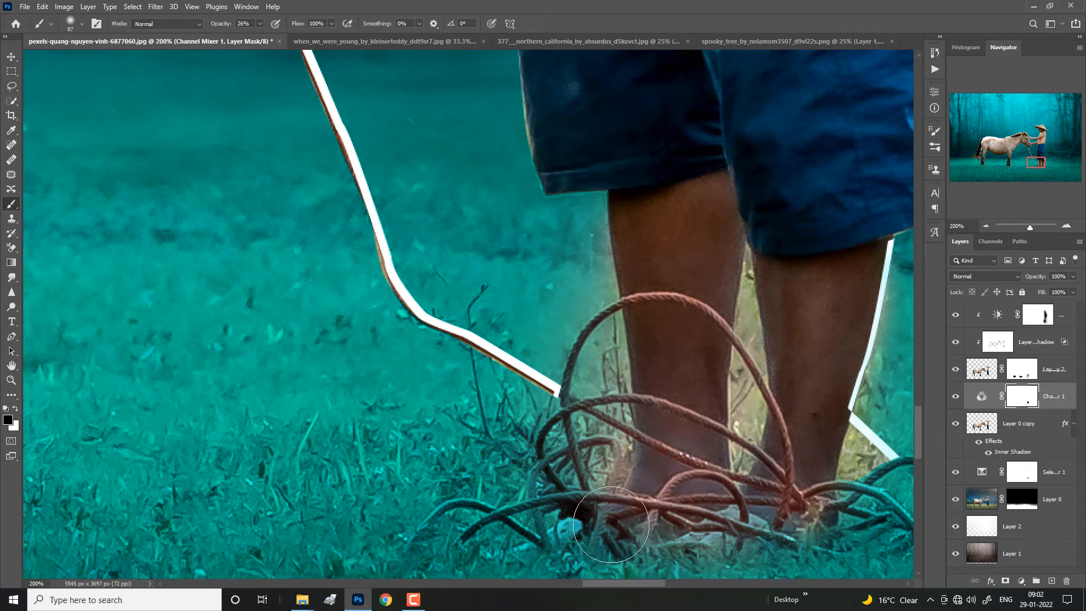
click(867, 522)
drag(770, 460, 647, 360)
drag(731, 362, 766, 375)
Step: Paint white at 100% opacity on the Channel Mixer mask to restore the teal tint beside and between the man's legs
key(x)
drag(719, 318, 687, 320)
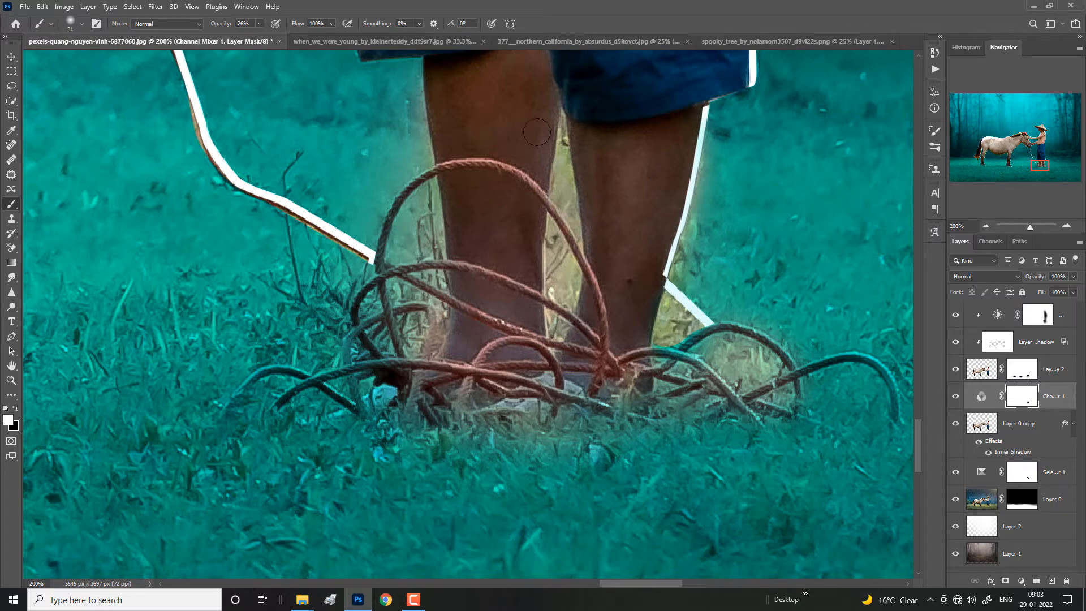
key(x)
mouse_move(666, 331)
mouse_down()
mouse_move(701, 283)
mouse_move(726, 279)
mouse_move(690, 300)
mouse_move(665, 351)
mouse_up()
key(x)
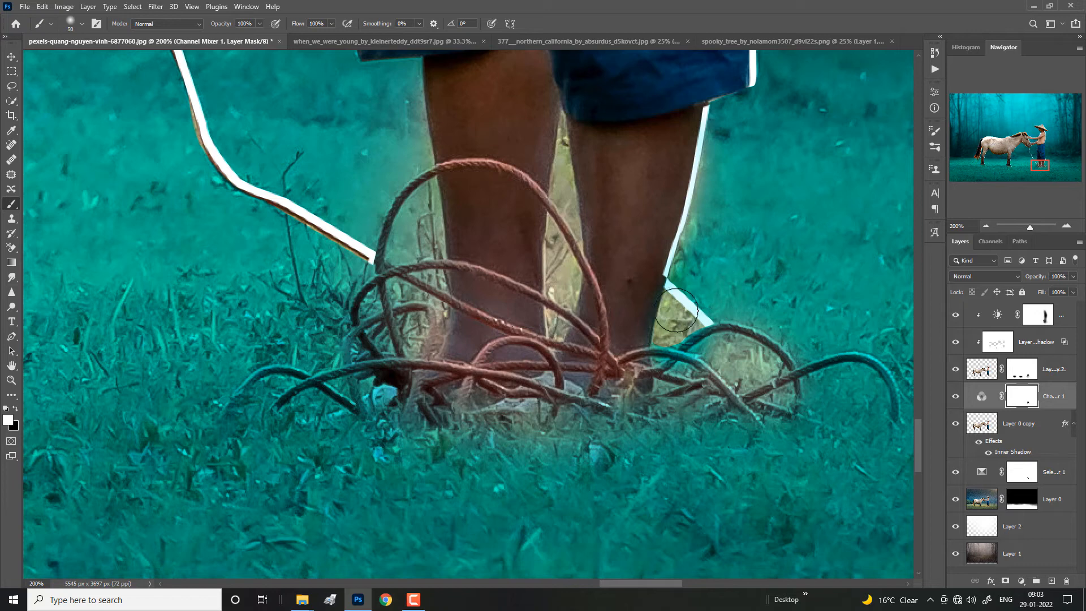
drag(636, 301, 628, 301)
drag(551, 151, 542, 150)
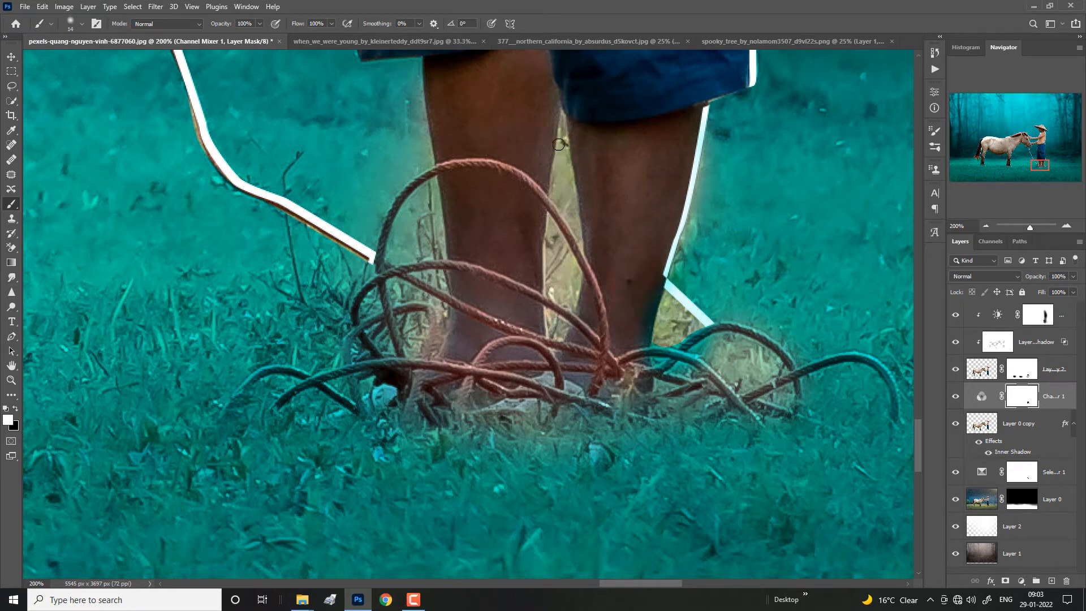
drag(578, 245, 568, 168)
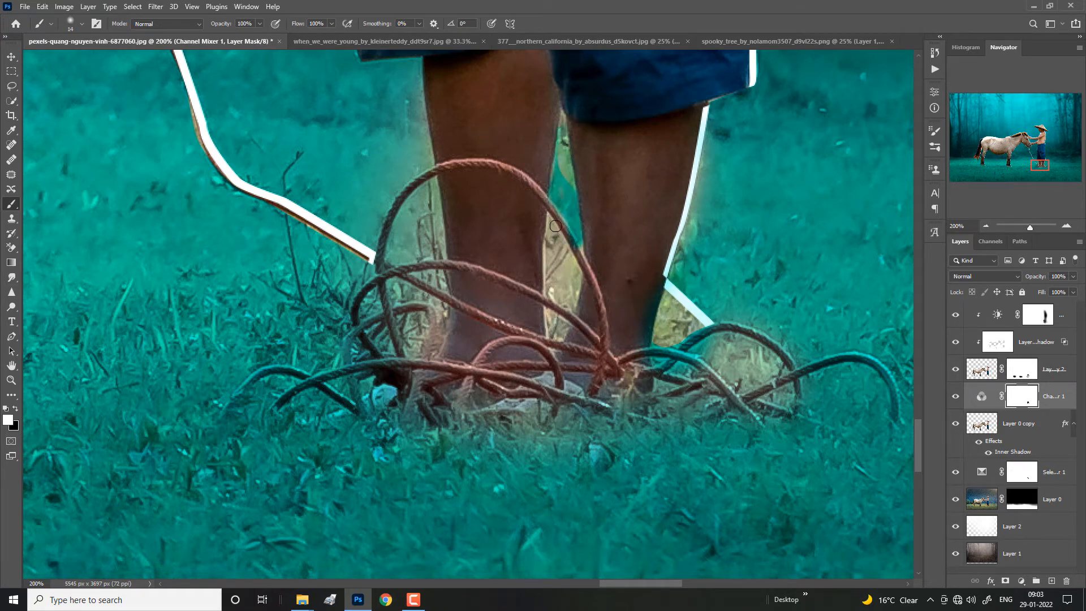
mouse_move(544, 273)
mouse_down()
mouse_move(556, 295)
mouse_move(569, 292)
mouse_move(559, 233)
mouse_move(557, 289)
mouse_up()
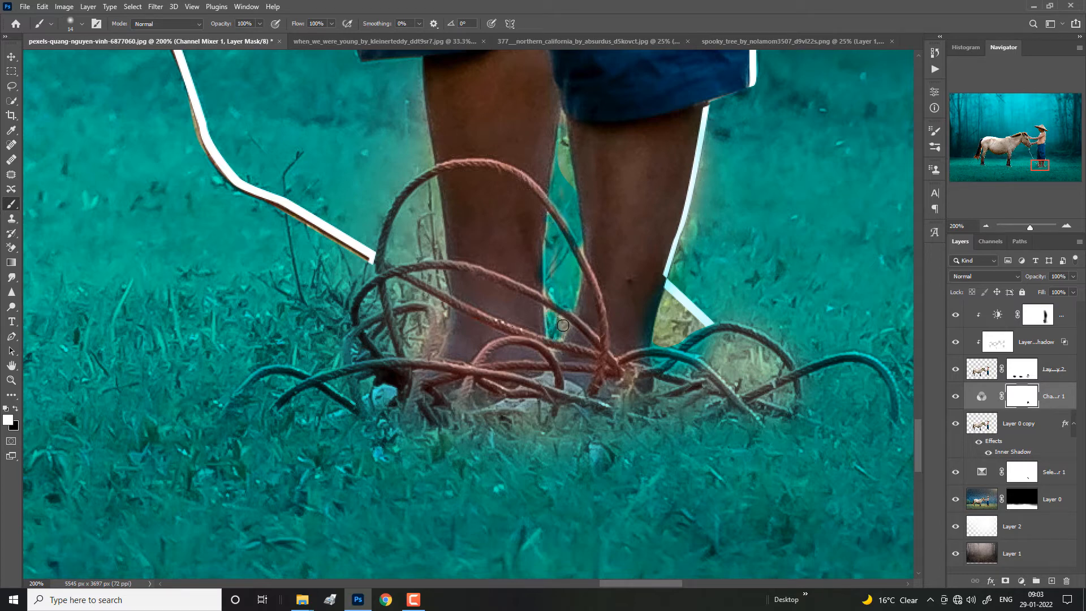
Step: Paint white on the Channel Mixer mask over the grass around the rope coils and feet to bring back the teal
drag(703, 373, 761, 374)
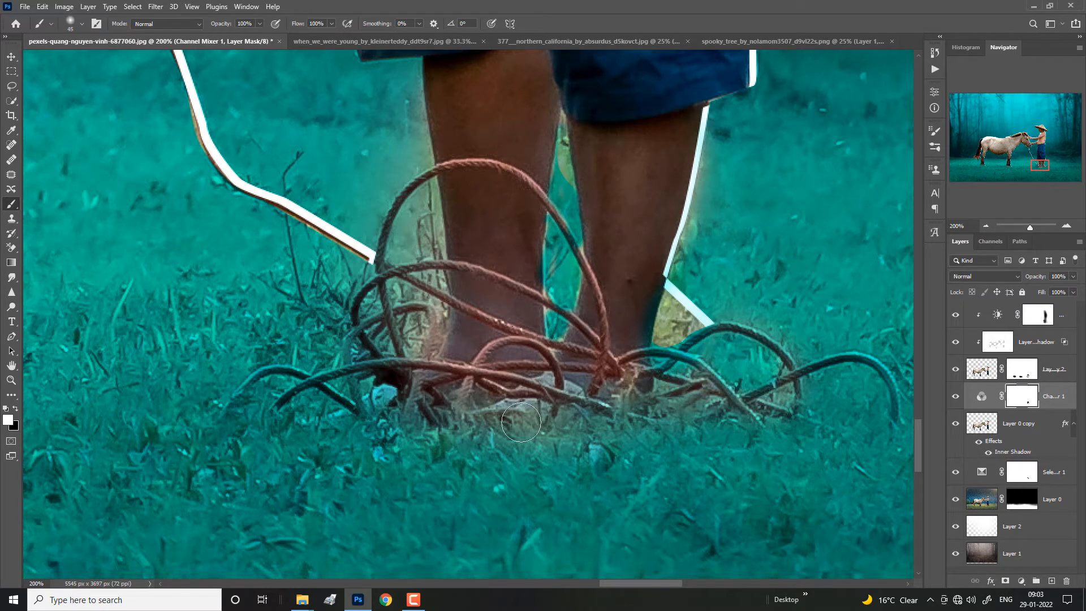
drag(435, 310, 429, 351)
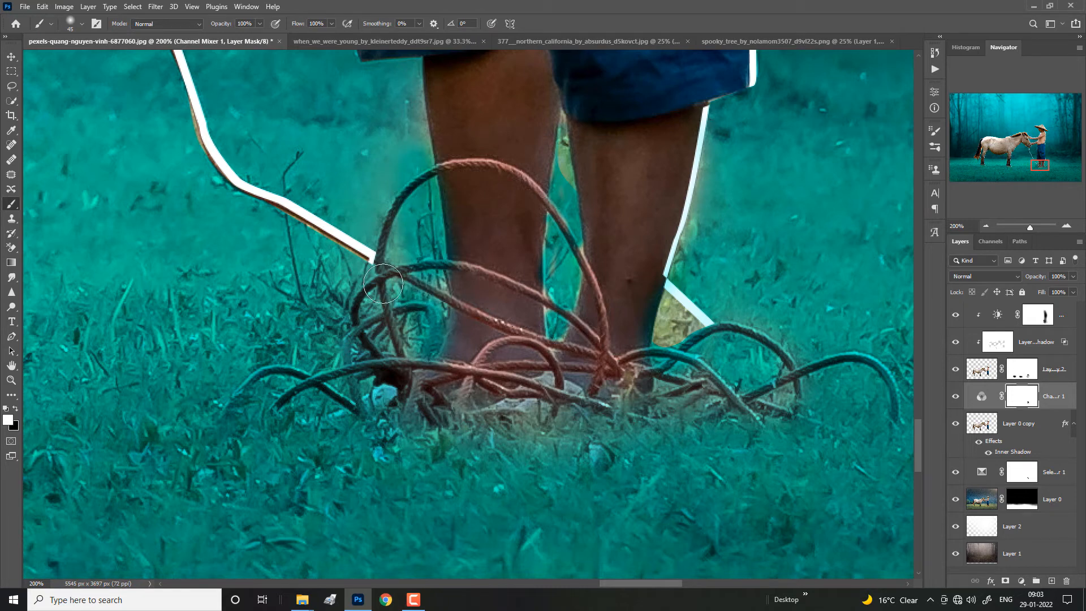
drag(609, 428, 657, 434)
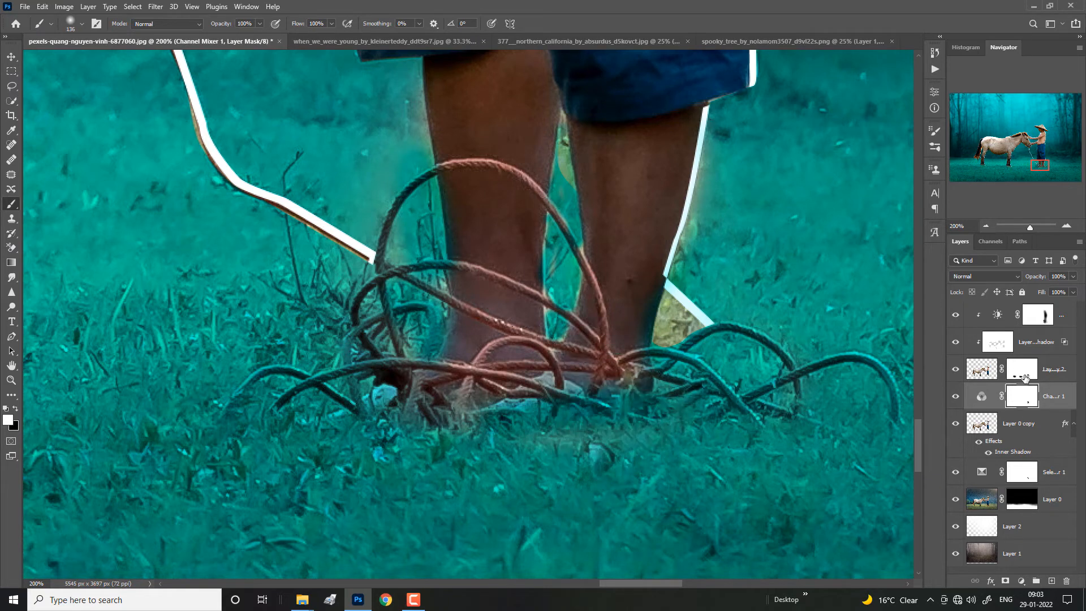
Step: Paint black on Layer 0 copy 2's mask over the untinted grass patch beside the man's heel
click(1022, 369)
key(x)
mouse_move(683, 326)
mouse_down()
mouse_move(688, 305)
mouse_move(670, 309)
mouse_move(706, 324)
mouse_move(700, 299)
mouse_move(704, 318)
mouse_up()
Step: Toggle the inner shadow layer, the Brightness/Contrast adjustment and Layer 0 copy 2 to compare their effect on the legs and rope
click(1011, 344)
key(e)
key(x)
click(958, 343)
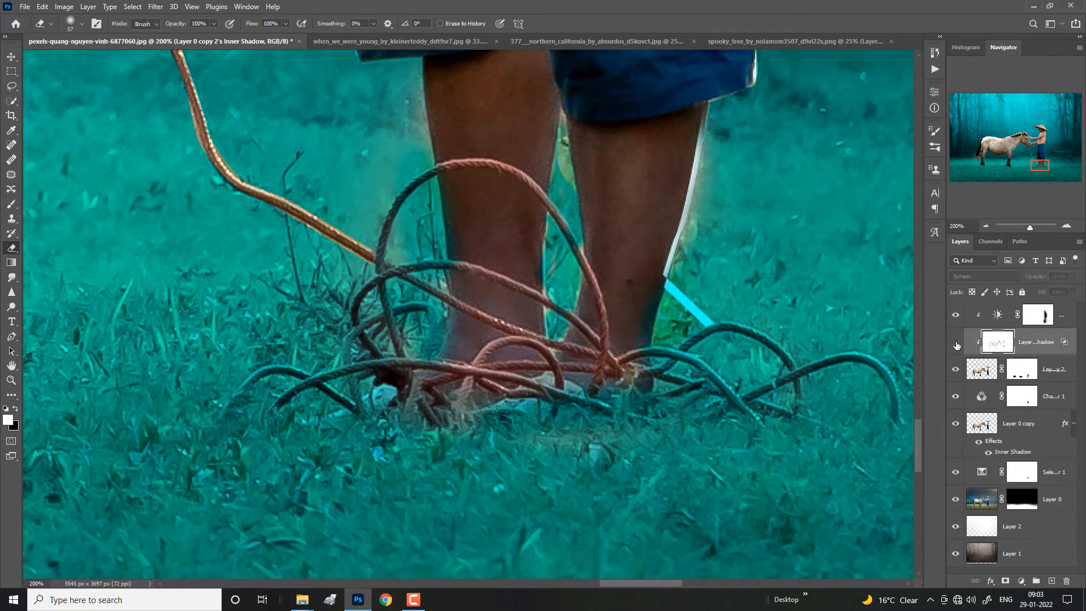
click(958, 342)
click(957, 315)
click(957, 315)
click(959, 365)
click(959, 368)
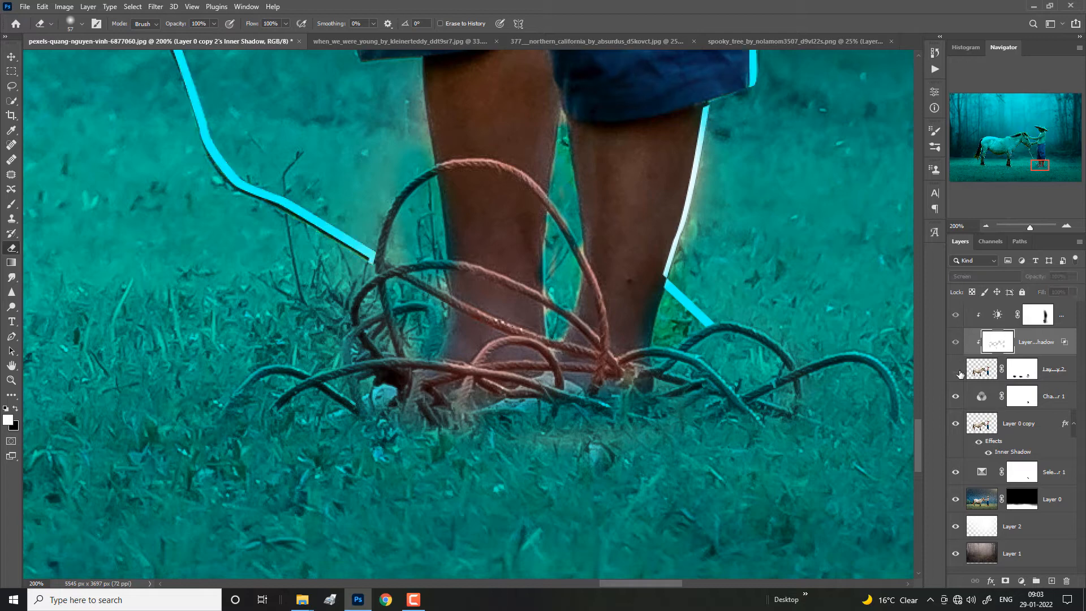
click(956, 344)
click(955, 344)
click(956, 344)
click(956, 345)
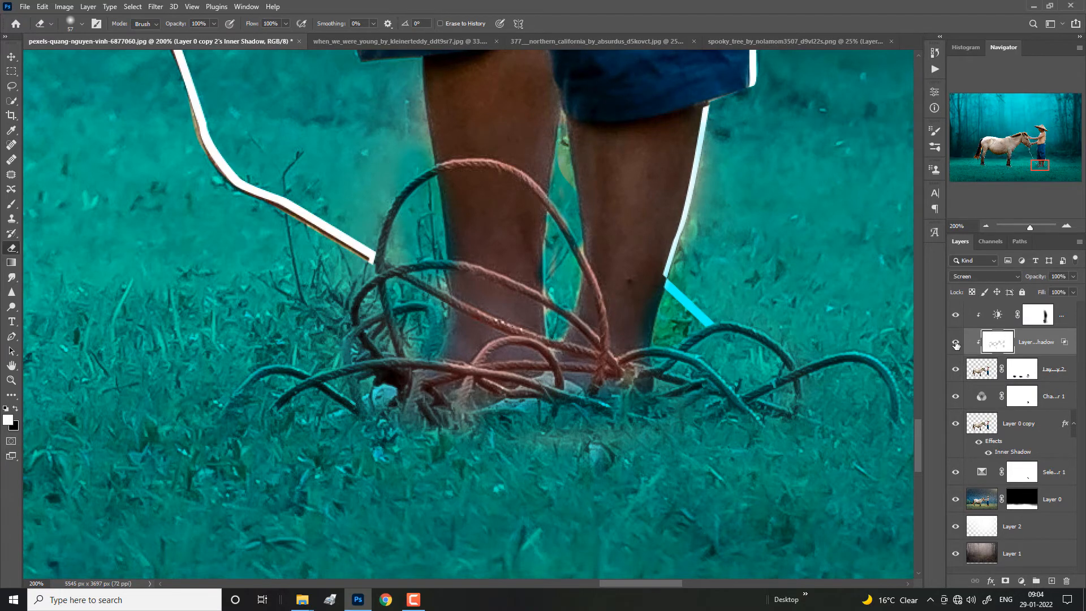
Step: Apply Layer 0 copy 2's layer mask permanently to the layer
key(ctrl+minus)
key(ctrl+minus)
key(ctrl+minus)
key(ctrl+minus)
key(ctrl+minus)
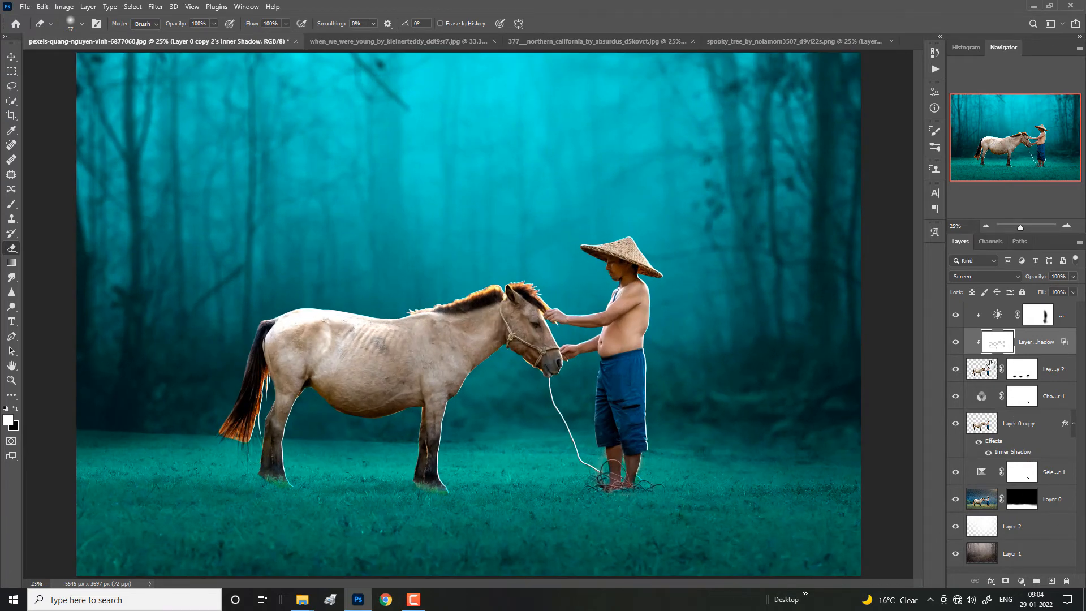
click(992, 370)
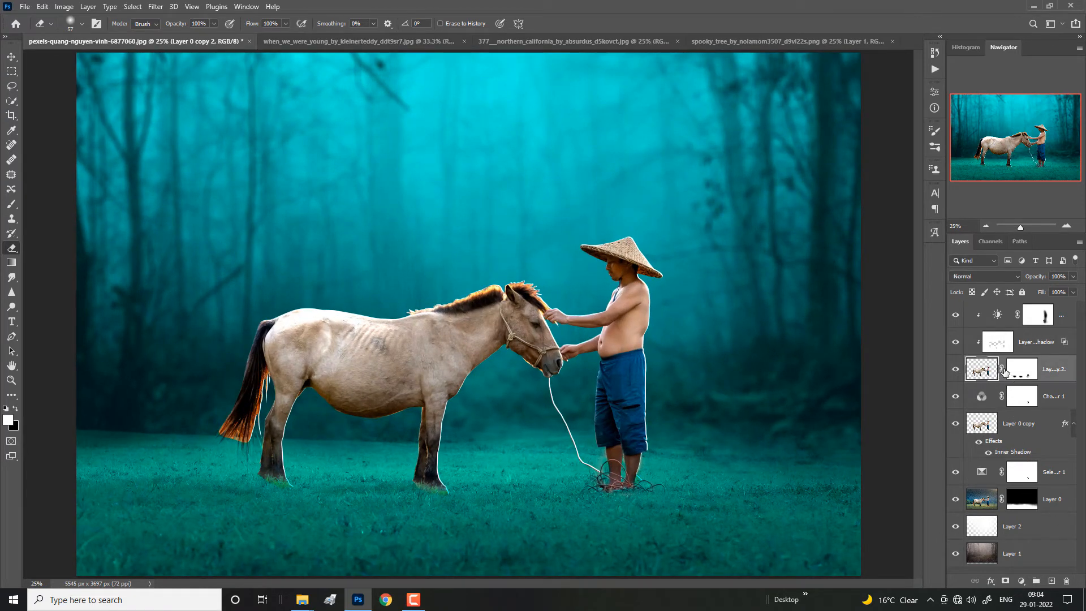
drag(1004, 372, 1021, 405)
Step: Hide the inner shadow layer and ready the Smudge tool on Layer 0 copy 2 at the horse's mane
key(ctrl+plus)
key(ctrl+plus)
key(ctrl+plus)
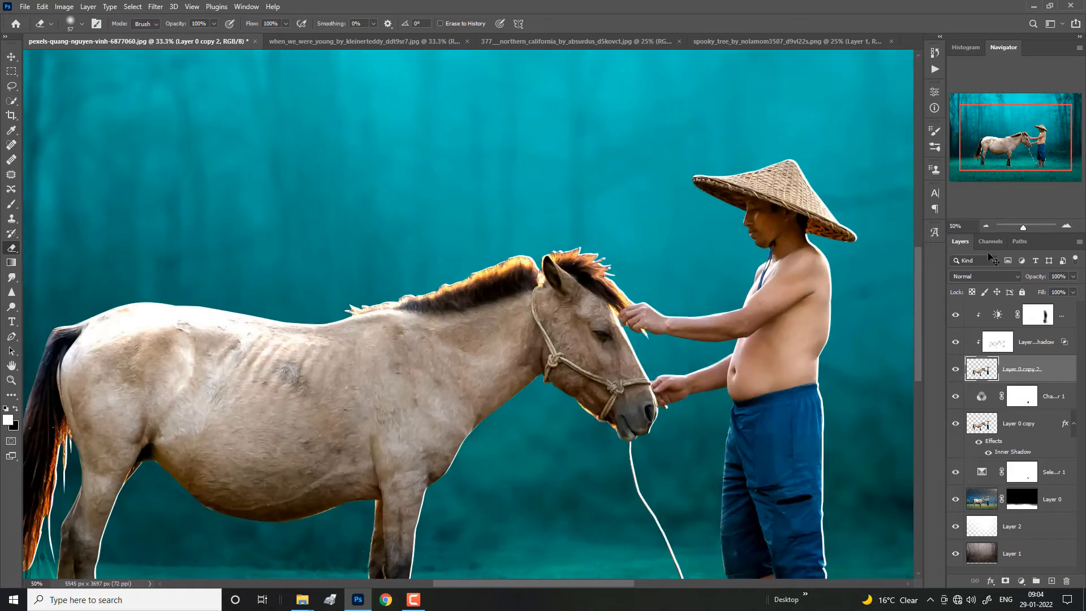
key(r)
key(ctrl+plus)
key(bracketleft)
key(bracketleft)
key(bracketleft)
key(bracketleft)
key(bracketleft)
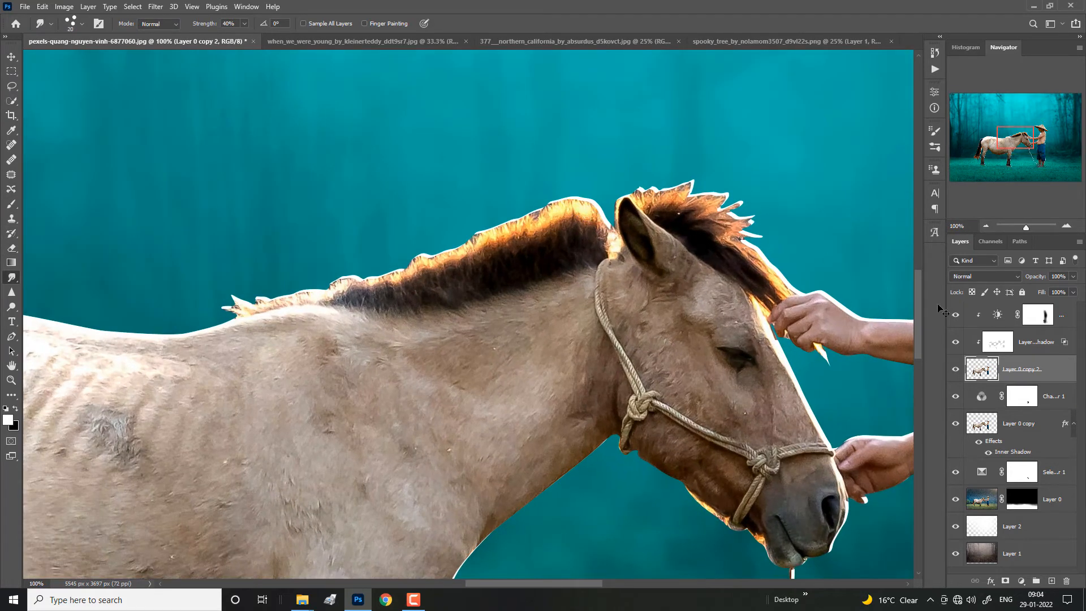
key(ctrl+plus)
click(994, 345)
click(956, 342)
mouse_move(691, 108)
mouse_down()
mouse_move(708, 218)
mouse_move(709, 133)
mouse_move(710, 217)
mouse_up()
click(1004, 376)
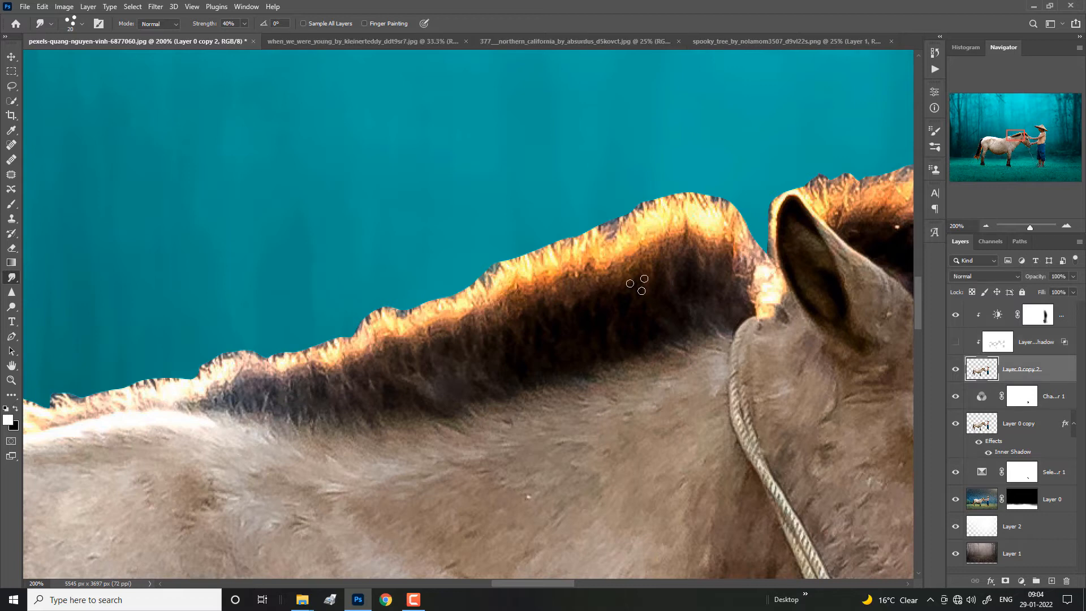
Step: Smudge the mane's edge near the ear outward into loose hair strands, raising the strength to 92%
key(bracketright)
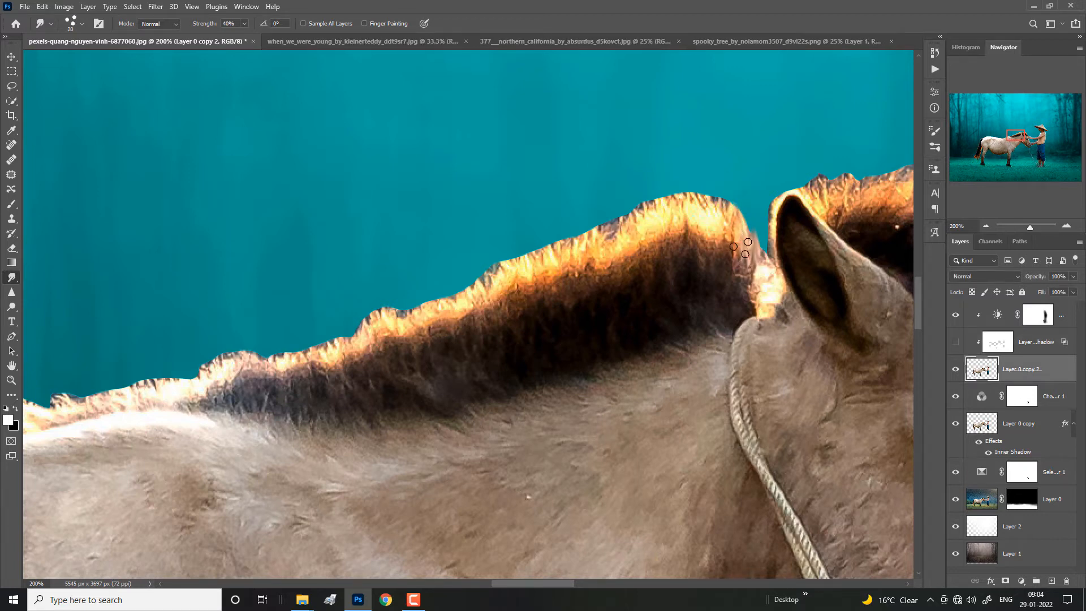
drag(747, 250, 704, 168)
drag(727, 213, 640, 172)
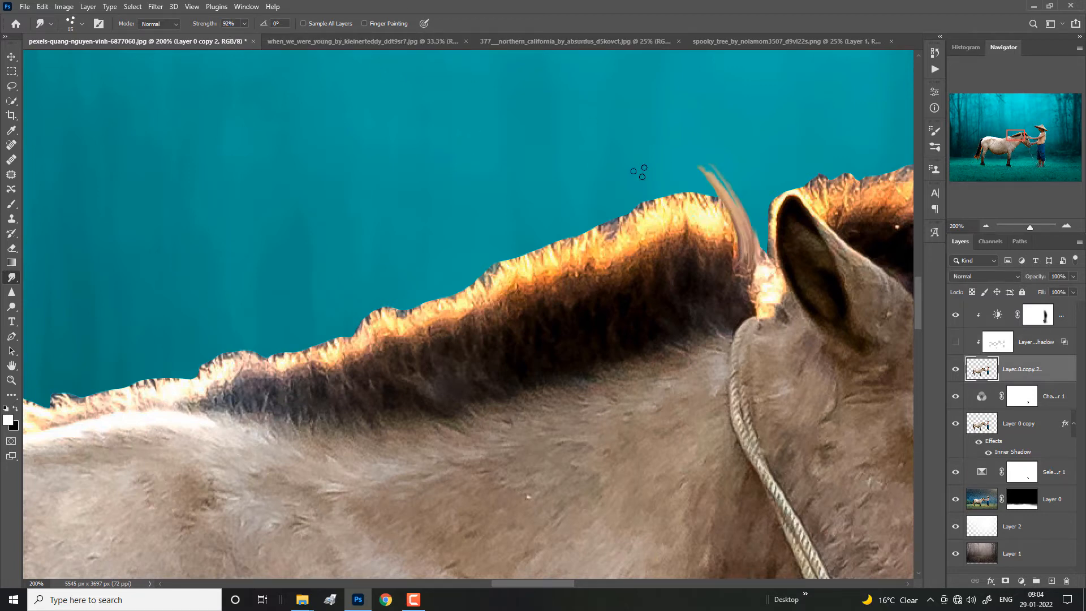
key(bracketleft)
drag(723, 217, 636, 185)
drag(711, 217, 581, 202)
key(ctrl+minus)
key(ctrl+plus)
drag(648, 229, 558, 214)
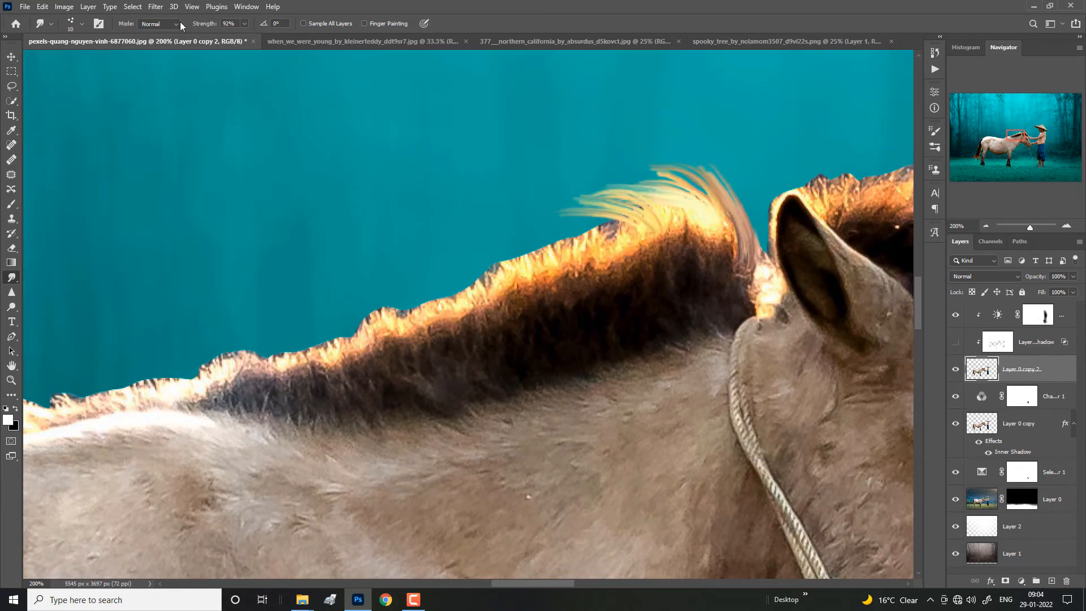
Step: Change the smudge brush's size control under Shape Dynamics and its strength control under Transfer
click(99, 24)
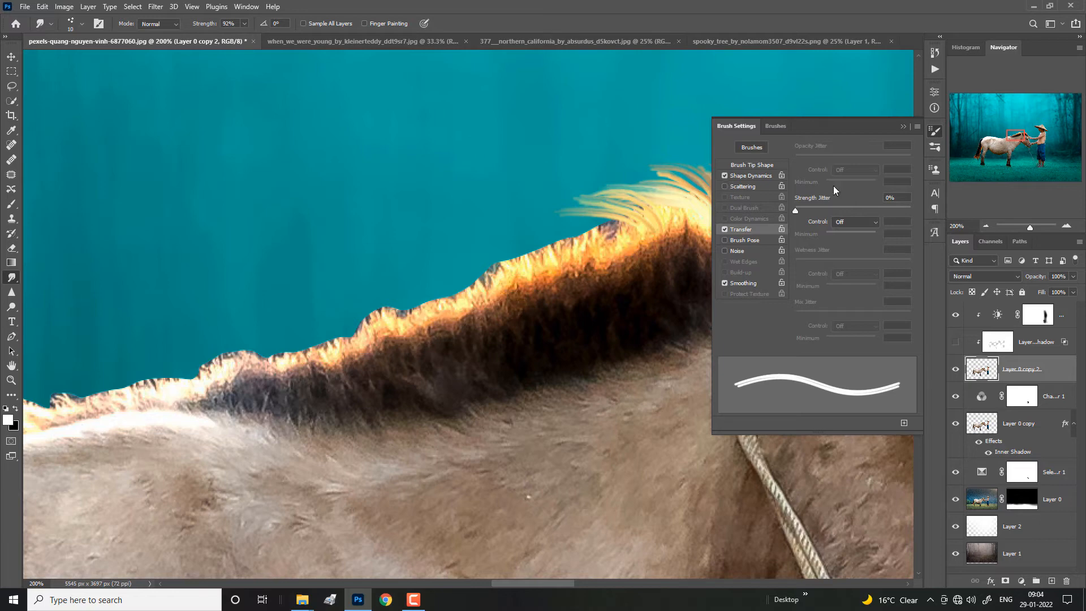
click(759, 176)
click(854, 170)
click(855, 206)
click(741, 229)
click(856, 221)
click(854, 247)
key(F5)
Step: Smudge more fine strands out of the mane's crest and just behind the horse's ear
key(ctrl+plus)
drag(842, 195, 747, 118)
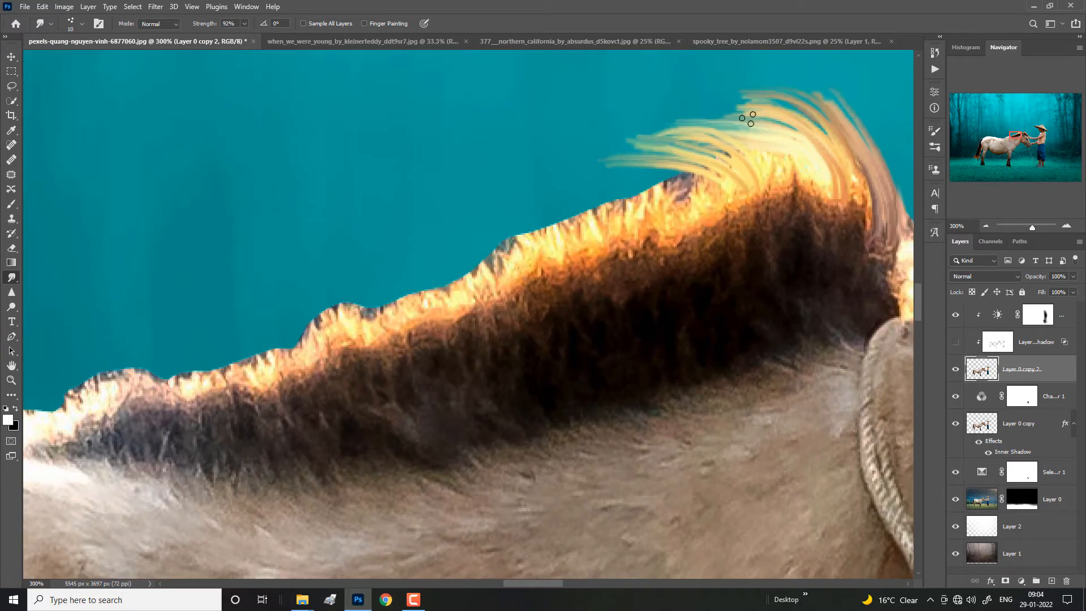
drag(876, 185, 778, 97)
key(ctrl+minus)
key(bracketright)
mouse_move(760, 271)
mouse_down()
mouse_move(716, 192)
mouse_move(740, 182)
mouse_up()
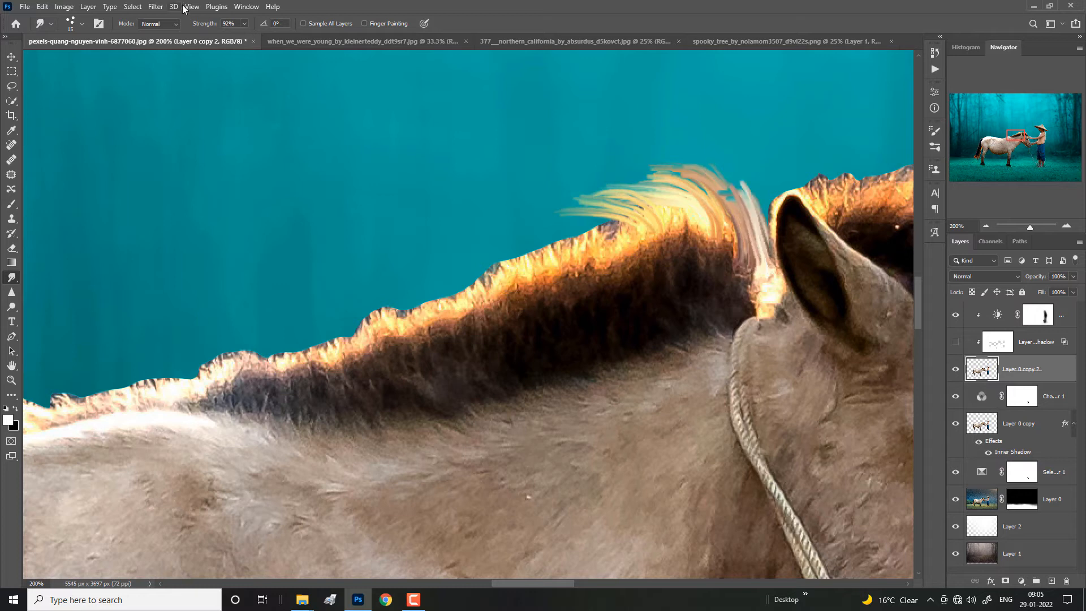
Step: Smudge the mane's crest behind the ear into longer, softer strands, using 67% strength and a larger brush
drag(614, 224, 548, 207)
mouse_move(625, 245)
mouse_down()
mouse_move(583, 215)
mouse_move(544, 211)
mouse_up()
mouse_move(595, 246)
mouse_down()
mouse_move(539, 228)
mouse_move(544, 209)
mouse_up()
key(bracketright)
key(bracketright)
drag(669, 205, 582, 188)
drag(724, 217, 634, 169)
drag(712, 233, 599, 183)
mouse_move(718, 252)
mouse_down()
mouse_move(673, 188)
mouse_move(630, 187)
mouse_up()
drag(744, 274, 731, 195)
mouse_move(757, 295)
mouse_down()
mouse_move(726, 193)
mouse_move(759, 282)
mouse_move(747, 209)
mouse_move(715, 170)
mouse_up()
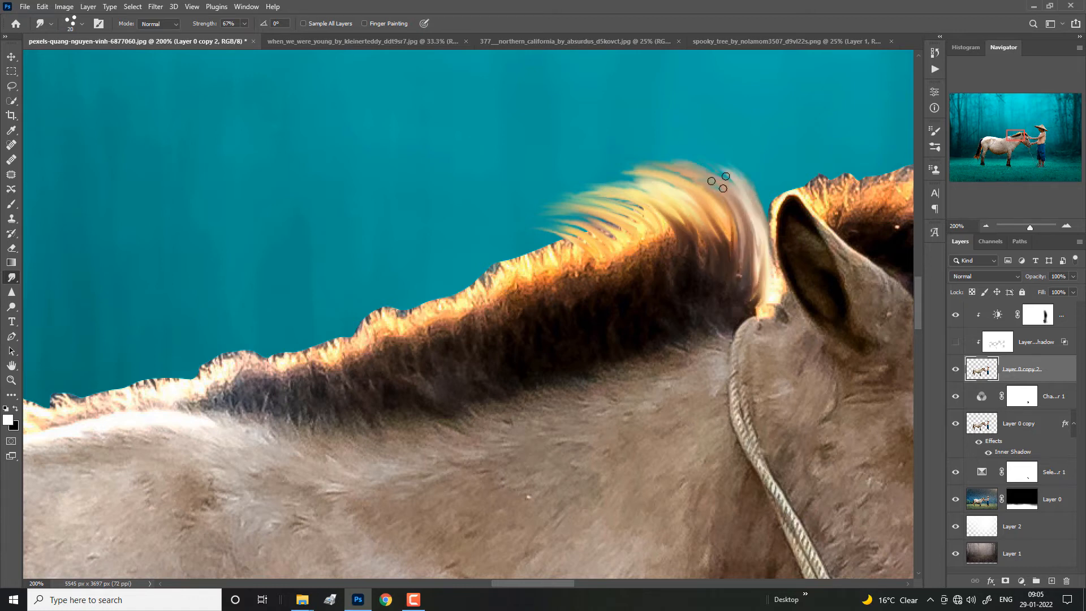
drag(735, 226, 701, 161)
Step: Smudge the mane's upper edge just below the crest outward into curved strands over the background
drag(656, 254, 571, 212)
drag(595, 266, 523, 232)
drag(572, 281, 504, 244)
mouse_move(571, 280)
mouse_down()
mouse_move(492, 248)
mouse_move(515, 225)
mouse_up()
drag(626, 250, 529, 214)
drag(608, 265, 497, 221)
drag(540, 298, 461, 238)
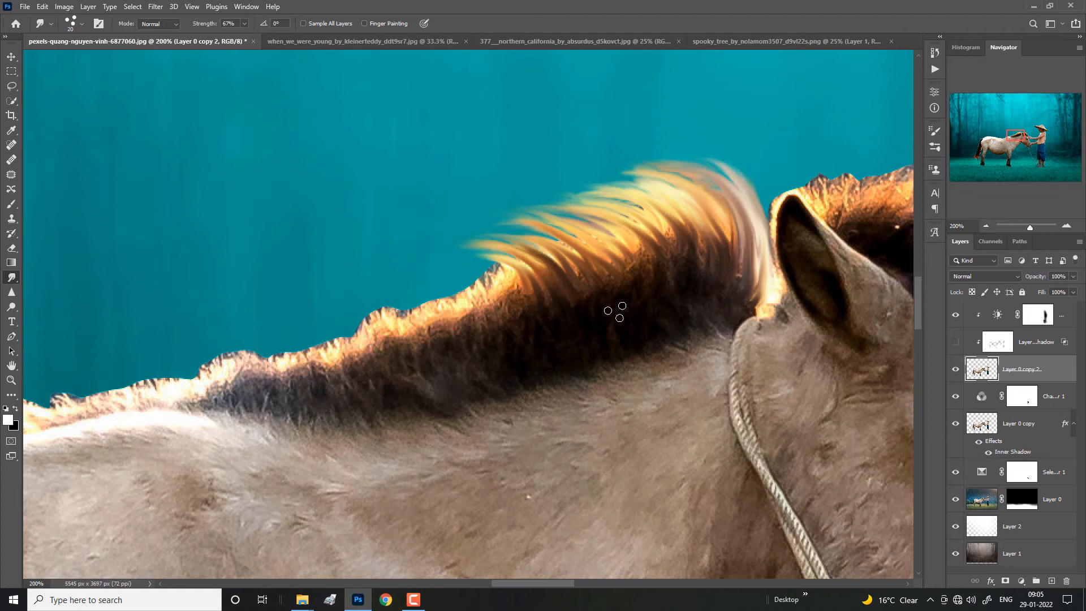
drag(615, 291, 505, 228)
Step: Enlarge the smudge brush to 25 and pull more strands from the mane's mid-neck edge and its crest
key(ctrl+minus)
key(ctrl+minus)
key(ctrl+equal)
key(bracketright)
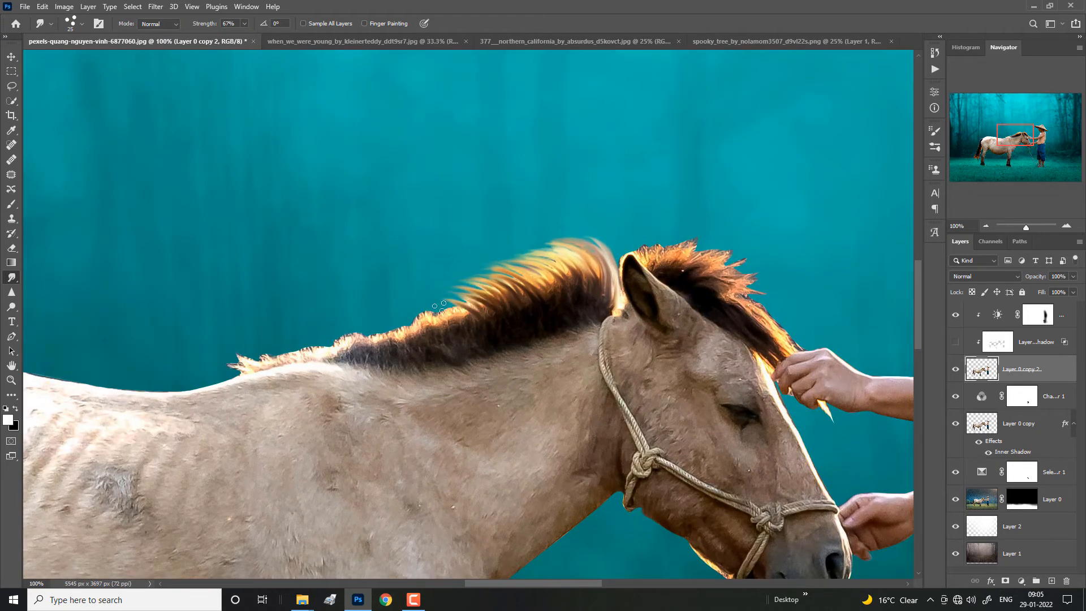
drag(492, 310, 438, 299)
key(ctrl+equal)
mouse_move(638, 260)
mouse_down()
mouse_move(492, 210)
mouse_move(534, 192)
mouse_up()
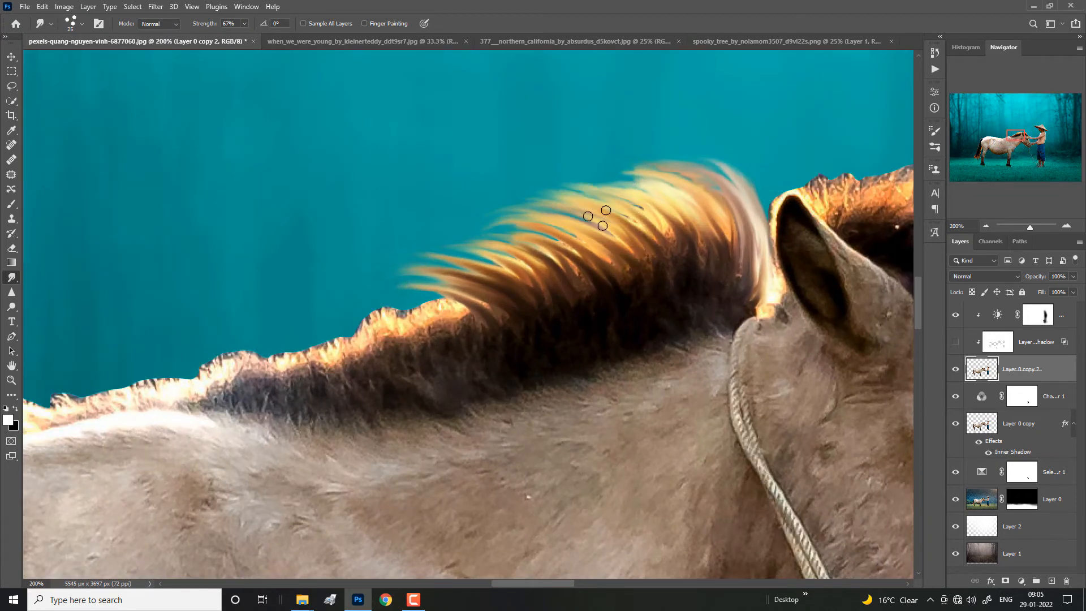
drag(665, 226, 566, 168)
drag(688, 218, 599, 161)
drag(768, 235, 667, 154)
drag(744, 204, 602, 149)
Step: Smudge strands out of the lower-middle mane edge and blend the mane's dark base down into the neck
drag(490, 325, 408, 278)
drag(465, 335, 344, 301)
drag(439, 349, 329, 321)
mouse_move(491, 396)
mouse_down()
mouse_move(472, 322)
mouse_move(544, 383)
mouse_up()
drag(543, 297, 588, 370)
drag(582, 291, 648, 363)
drag(619, 282, 679, 335)
drag(681, 275, 736, 303)
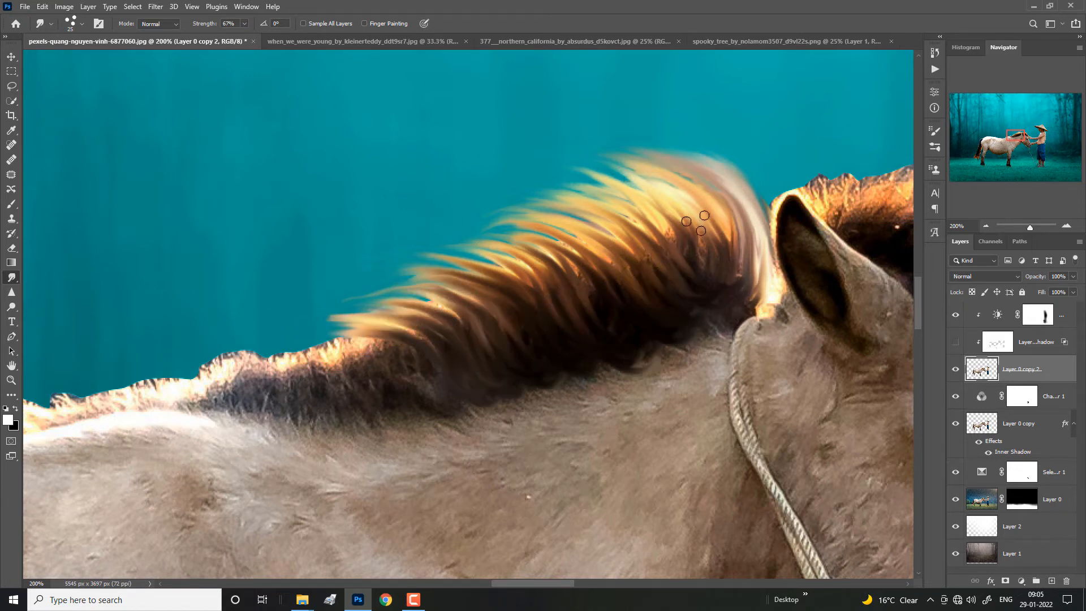
drag(695, 223, 708, 293)
Step: Smudge the mane's edge toward the withers into upswept strands, enlarging the brush to 30
drag(412, 354, 294, 327)
drag(362, 348, 255, 324)
drag(351, 368, 227, 312)
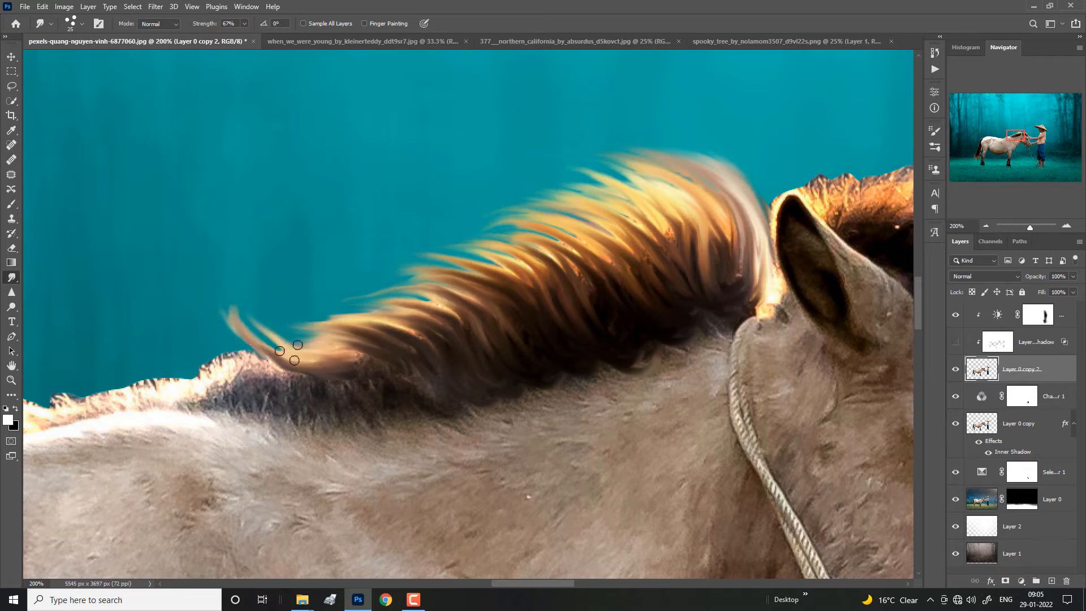
mouse_move(290, 353)
mouse_down()
mouse_move(217, 293)
mouse_move(210, 330)
mouse_up()
key(])
mouse_move(280, 379)
mouse_down()
mouse_move(174, 316)
mouse_move(149, 339)
mouse_up()
Step: Smudge the dark base of the mane near the withers down into the neck fur
mouse_move(220, 396)
mouse_down()
mouse_move(102, 357)
mouse_move(343, 441)
mouse_up()
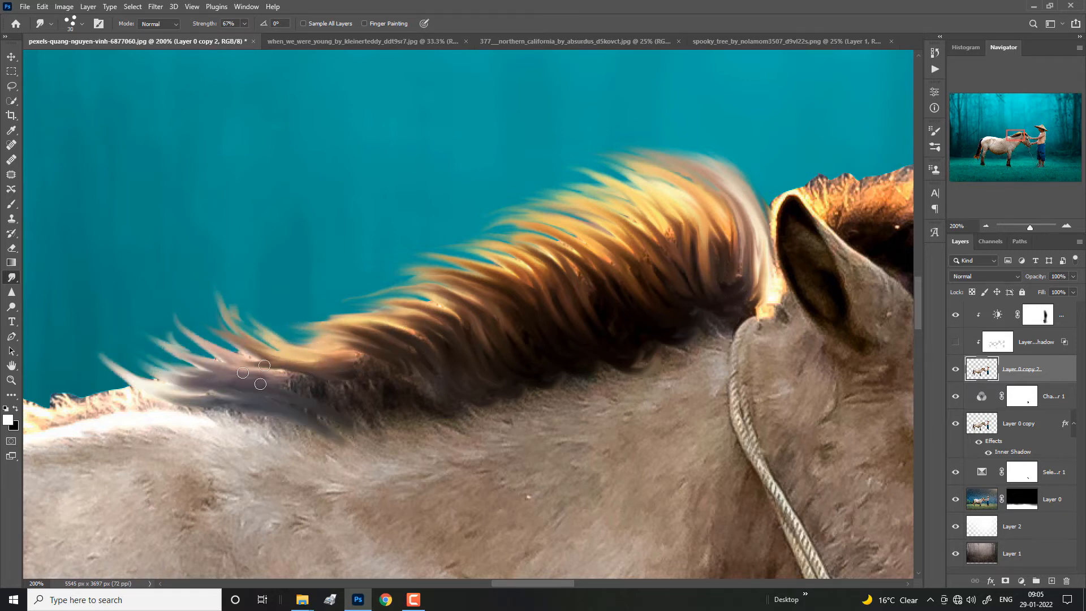
drag(257, 374, 353, 400)
mouse_move(311, 370)
mouse_down()
mouse_move(406, 420)
mouse_move(401, 399)
mouse_up()
mouse_move(354, 360)
mouse_down()
mouse_move(438, 403)
mouse_move(501, 413)
mouse_up()
drag(365, 391, 433, 420)
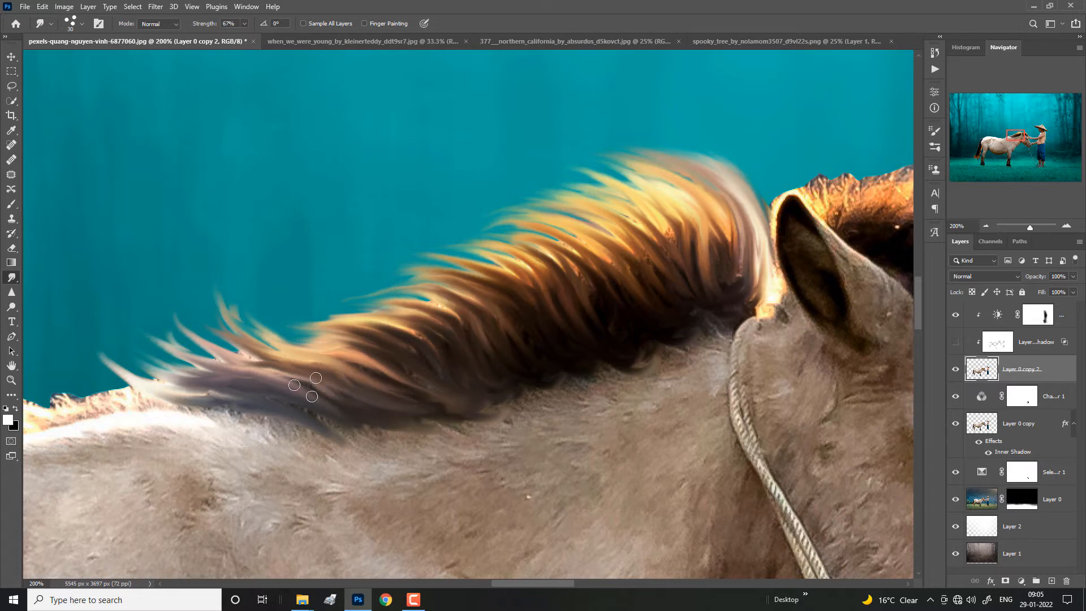
drag(308, 387, 401, 431)
Step: Smudge extra fine strands from the mane's upper edge near the withers, reducing the brush to 25
drag(396, 344, 233, 302)
drag(328, 339, 241, 298)
drag(339, 321, 218, 278)
key([)
drag(294, 339, 202, 274)
drag(396, 325, 291, 291)
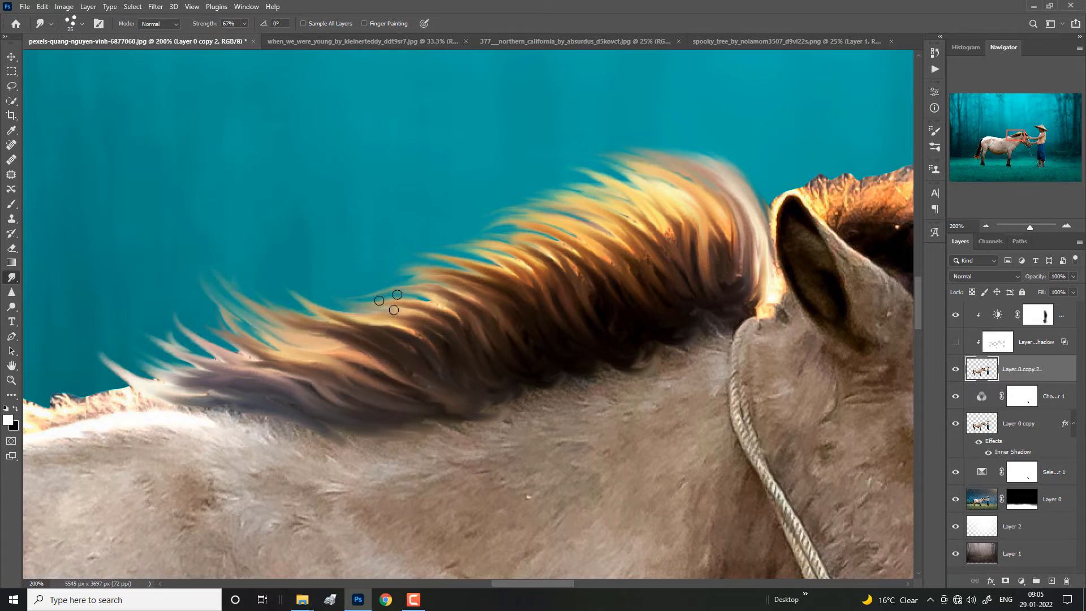
Step: Set the smudge brush to 30 and draw longer strands from the mane's lower-middle upper edge
key(])
drag(423, 312, 295, 276)
drag(396, 290, 333, 271)
drag(455, 287, 337, 258)
drag(488, 269, 338, 249)
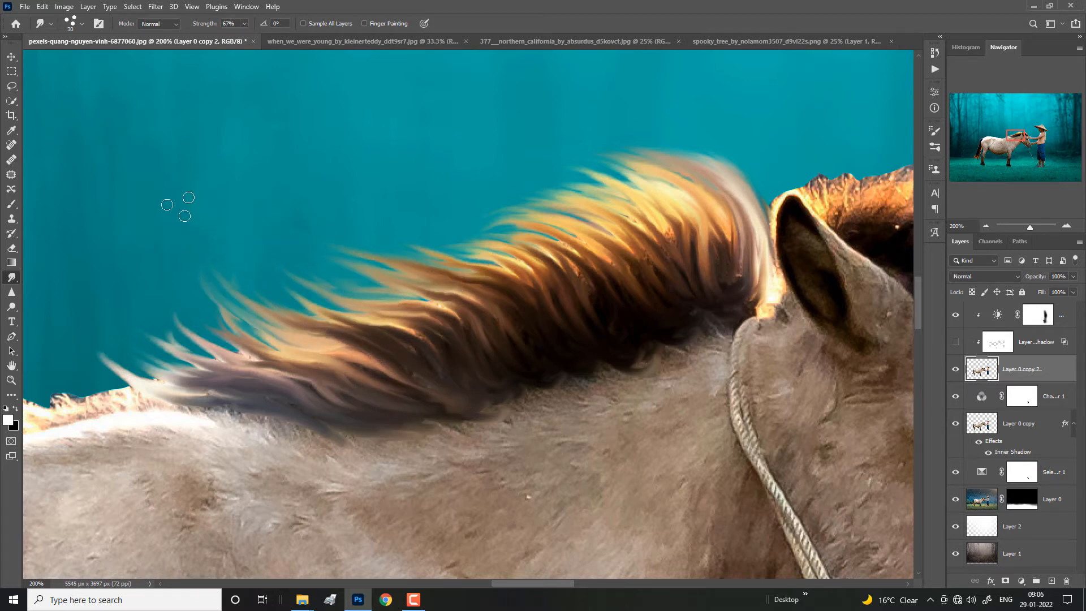
Step: Smudge long wispy strands along the middle of the mane's upper edge to thicken its outline
drag(561, 274, 408, 227)
drag(489, 253, 397, 228)
drag(446, 256, 331, 244)
drag(385, 276, 320, 256)
drag(382, 293, 252, 254)
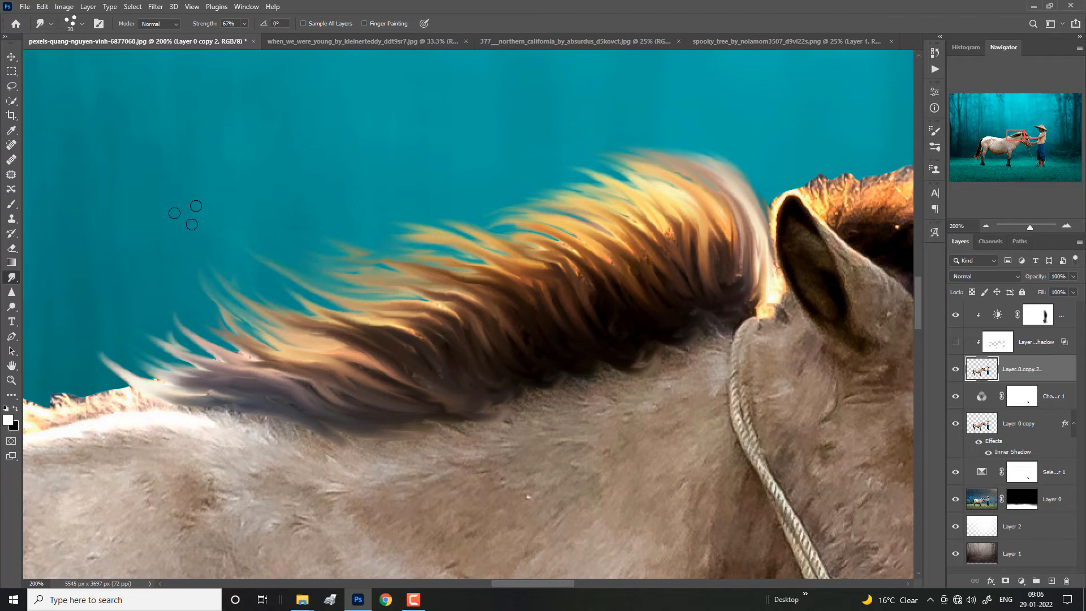
drag(370, 262, 305, 244)
key(ctrl+minus)
key(ctrl+plus)
drag(491, 239, 422, 212)
drag(553, 228, 484, 213)
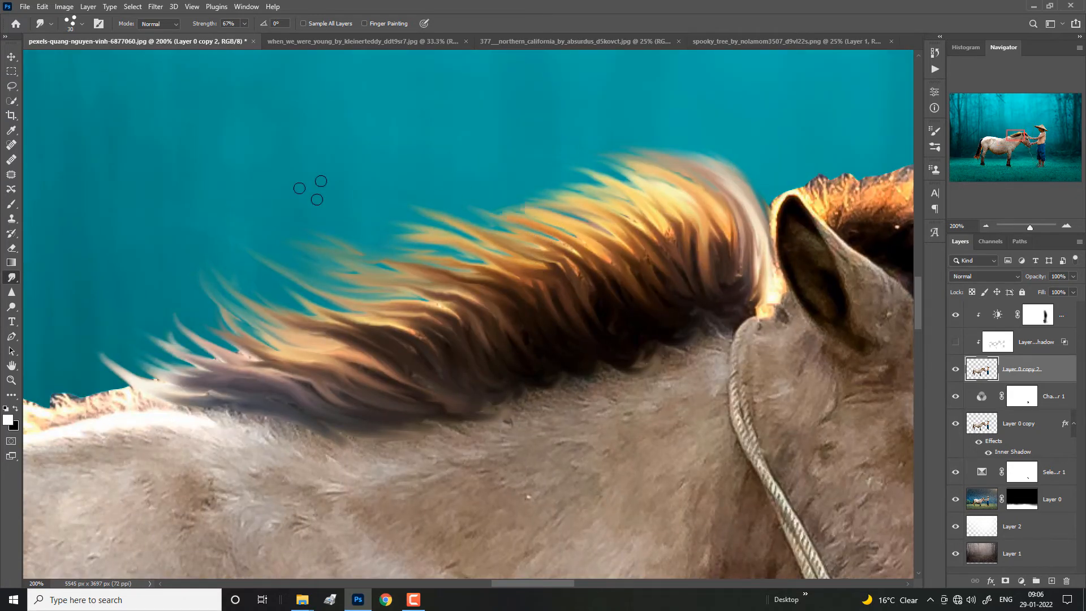
Step: Smudge the mane's tip at the withers into fine strands trailing over the horse's back
key(ctrl+minus)
key(ctrl+minus)
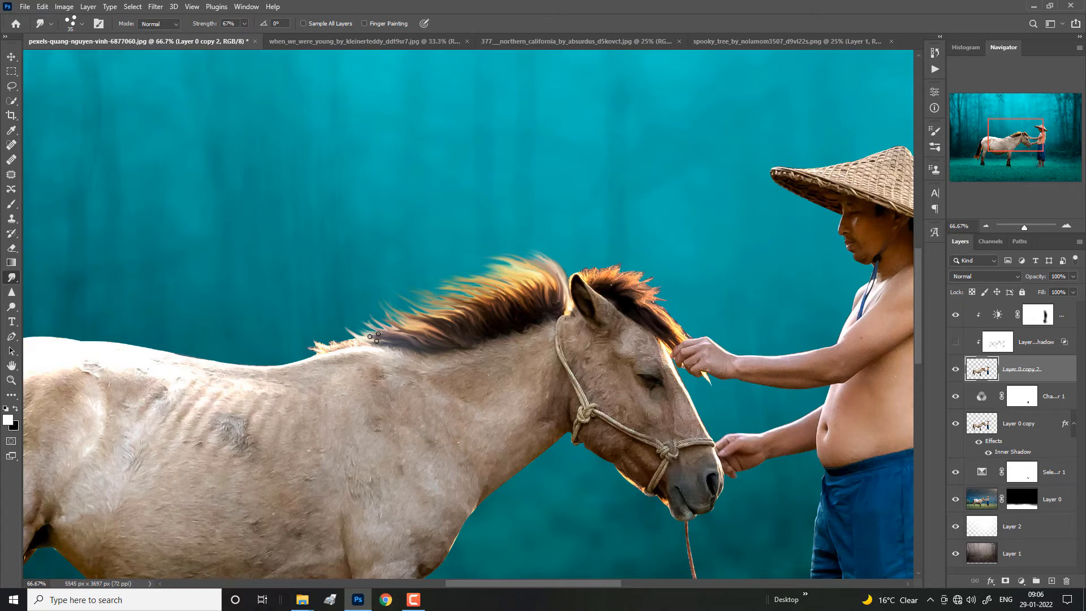
key(ctrl+minus)
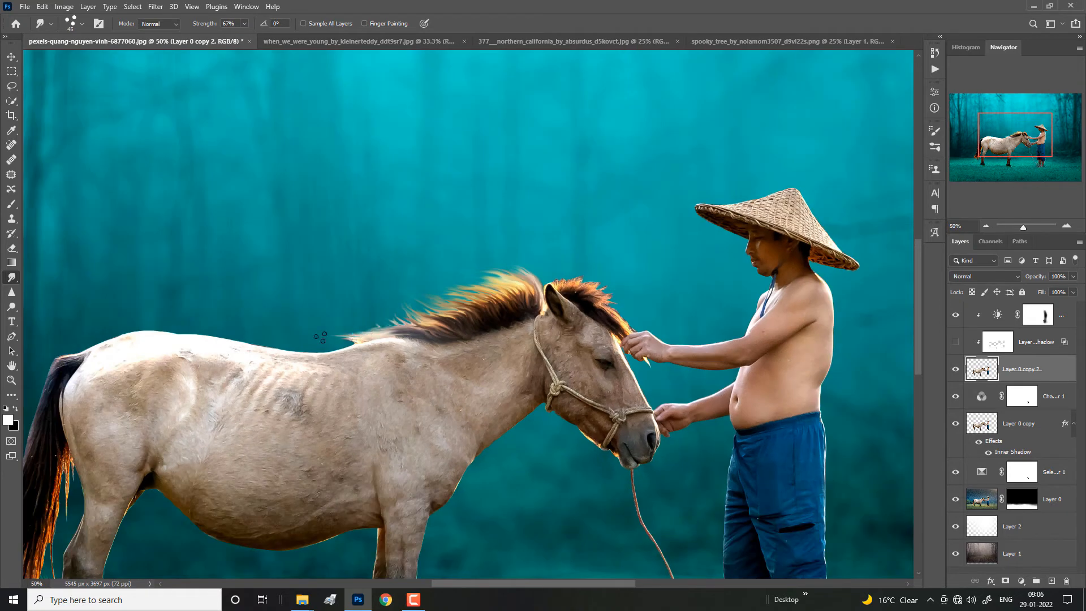
drag(340, 335, 297, 319)
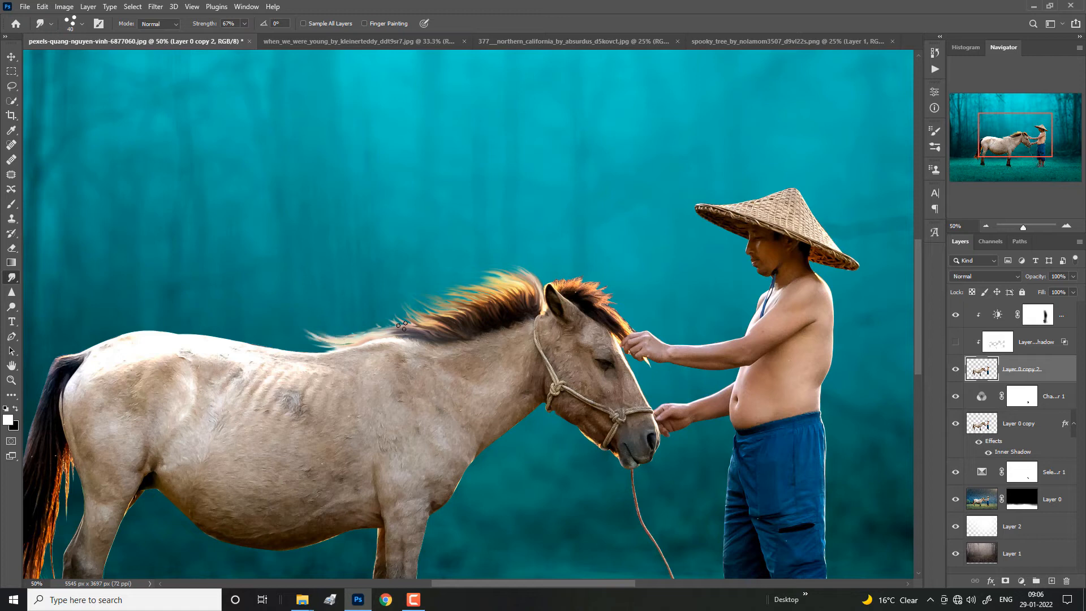
mouse_move(427, 331)
mouse_down()
mouse_move(342, 308)
mouse_move(353, 321)
mouse_move(391, 326)
mouse_move(331, 305)
mouse_move(327, 318)
mouse_move(366, 334)
mouse_move(324, 315)
mouse_up()
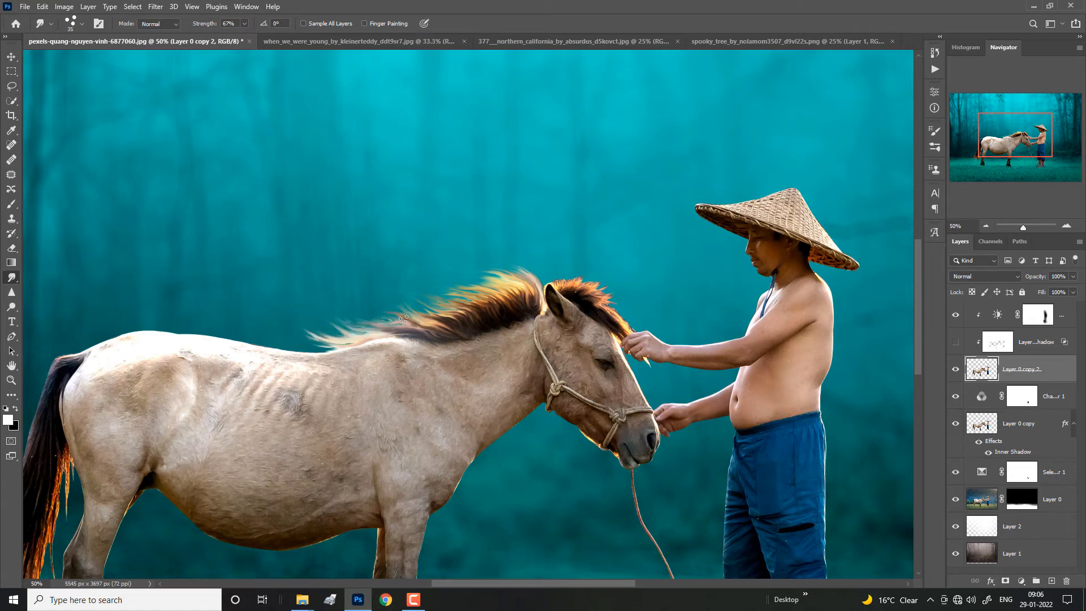
drag(398, 327, 347, 315)
Step: Enlarge the smudge brush and flick the forelock between the ear and the man's hand into loose strands
key(ctrl+plus)
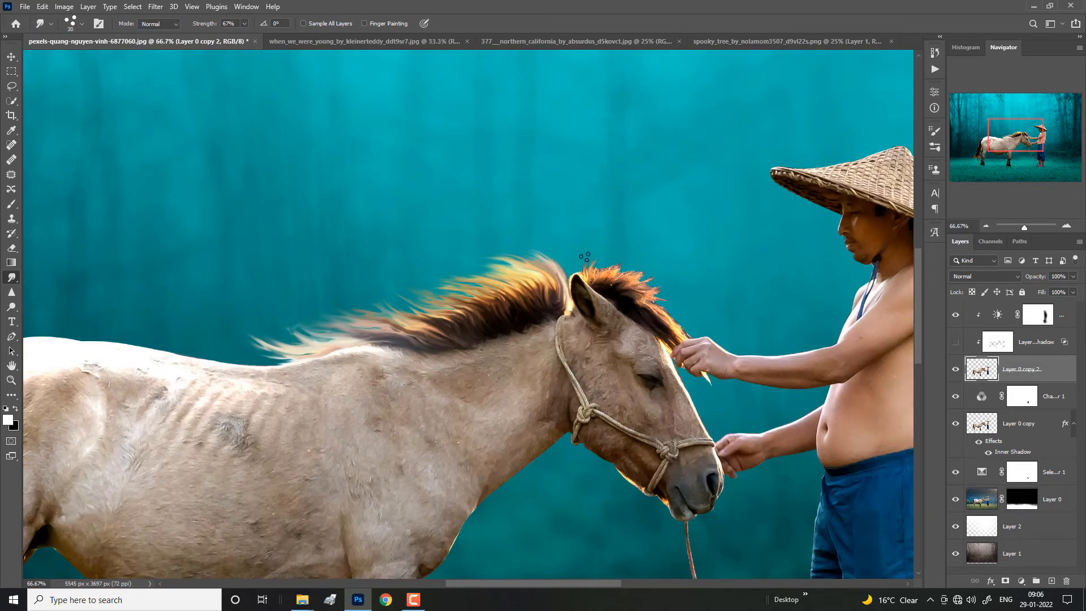
key(bracketright)
key(bracketright)
drag(590, 279, 593, 258)
mouse_move(595, 277)
mouse_down()
mouse_move(604, 251)
mouse_move(642, 264)
mouse_up()
mouse_move(617, 286)
mouse_down()
mouse_move(654, 264)
mouse_move(669, 271)
mouse_up()
mouse_move(637, 290)
mouse_down()
mouse_move(672, 280)
mouse_move(673, 300)
mouse_move(697, 312)
mouse_move(693, 325)
mouse_up()
mouse_move(671, 329)
mouse_down()
mouse_move(719, 338)
mouse_move(709, 334)
mouse_up()
Step: Smudge strands from behind the ear backward over the mane's crest, enlarging the brush to 40
key(bracketleft)
mouse_move(579, 275)
mouse_down()
mouse_move(566, 246)
mouse_move(573, 263)
mouse_move(550, 263)
mouse_move(575, 275)
mouse_move(536, 249)
mouse_move(576, 266)
mouse_move(499, 265)
mouse_move(505, 242)
mouse_move(546, 260)
mouse_move(481, 259)
mouse_up()
key(bracketright)
mouse_move(551, 249)
mouse_down()
mouse_move(468, 245)
mouse_move(567, 265)
mouse_move(568, 275)
mouse_move(527, 238)
mouse_move(550, 257)
mouse_move(494, 241)
mouse_move(558, 269)
mouse_move(461, 251)
mouse_move(449, 254)
mouse_move(524, 269)
mouse_move(474, 280)
mouse_move(483, 265)
mouse_move(475, 276)
mouse_move(392, 265)
mouse_move(439, 284)
mouse_move(383, 268)
mouse_move(446, 297)
mouse_move(382, 281)
mouse_move(422, 295)
mouse_move(361, 297)
mouse_up()
key(bracketright)
key(bracketright)
key(bracketright)
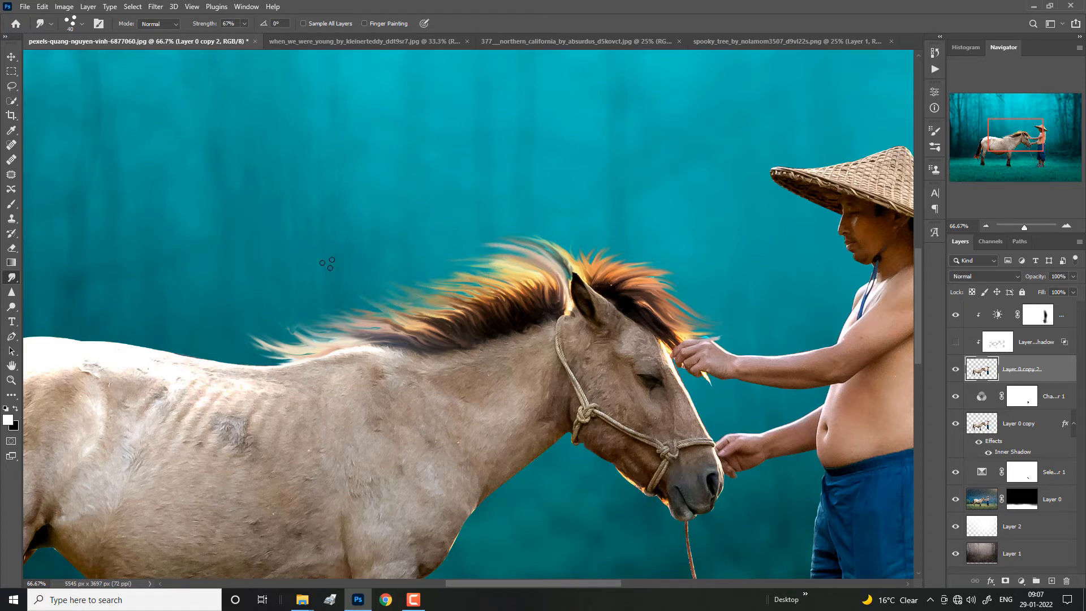
Step: Raise the smudge strength to 77% and smudge the tail's tip and inner edge downward into strands
key(ctrl+minus)
key(ctrl+minus)
key(ctrl+minus)
key(ctrl+minus)
key(ctrl+plus)
key(ctrl+plus)
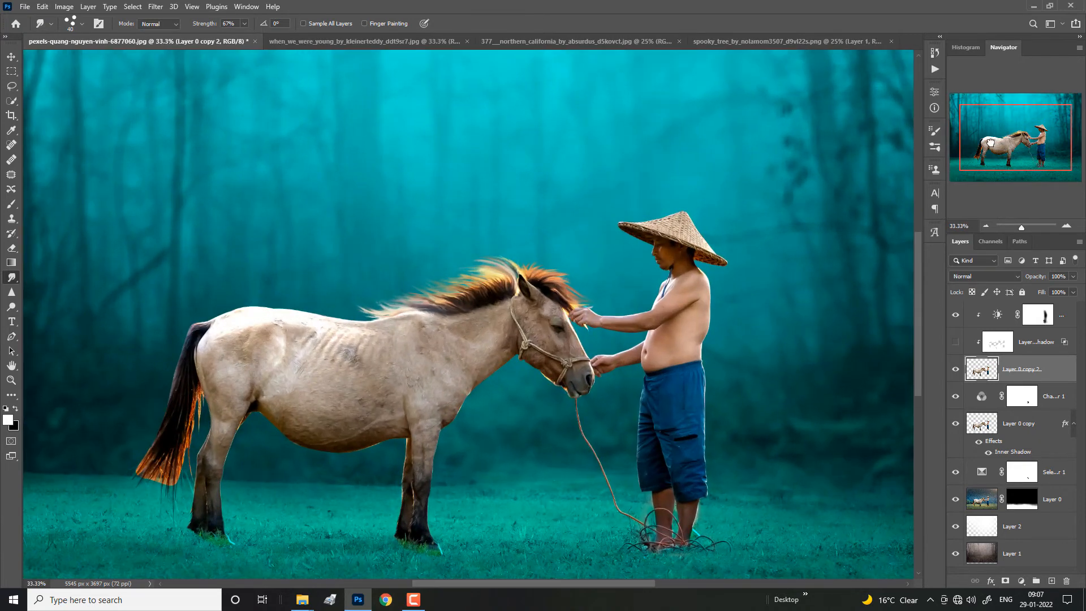
drag(121, 489, 201, 413)
key(bracketleft)
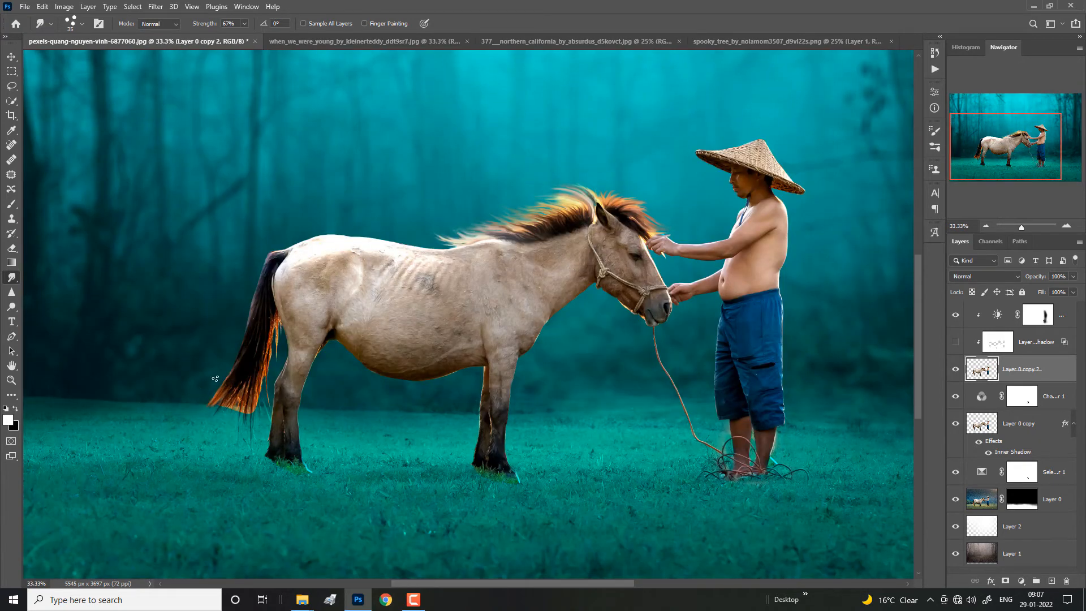
drag(199, 25, 205, 25)
key(bracketright)
drag(238, 386, 238, 421)
drag(244, 385, 251, 448)
drag(259, 367, 257, 410)
mouse_move(268, 323)
mouse_down()
mouse_move(269, 372)
mouse_move(277, 317)
mouse_move(274, 349)
mouse_up()
drag(264, 355, 264, 390)
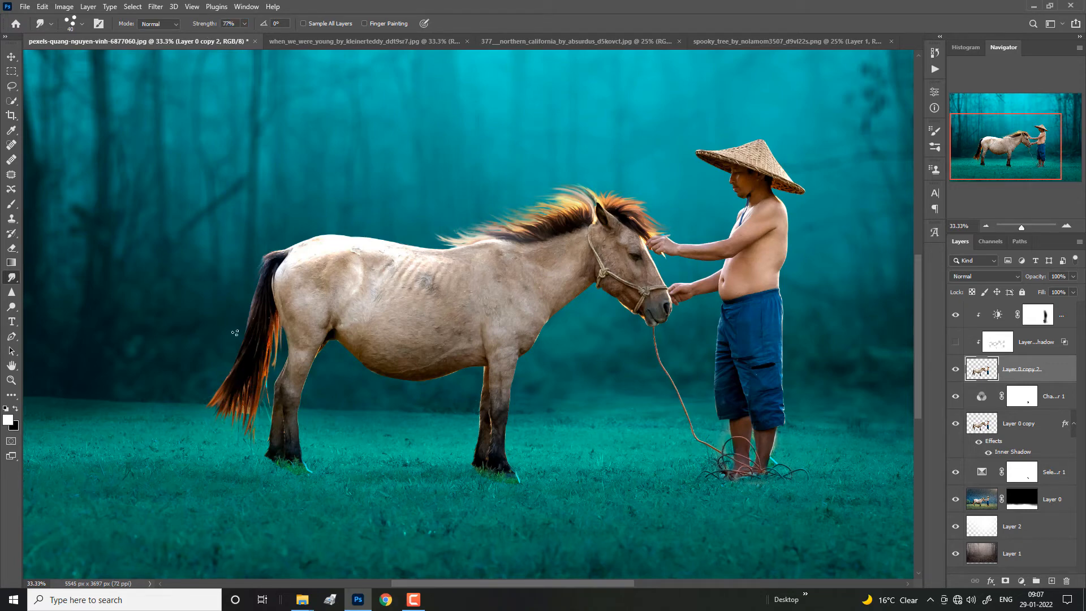
Step: Set the smudge strength to 86% and smudge more loose strands out of the tail's lower end
mouse_move(250, 284)
mouse_down()
mouse_move(224, 367)
mouse_move(255, 304)
mouse_move(251, 335)
mouse_move(221, 372)
mouse_move(241, 334)
mouse_move(200, 425)
mouse_up()
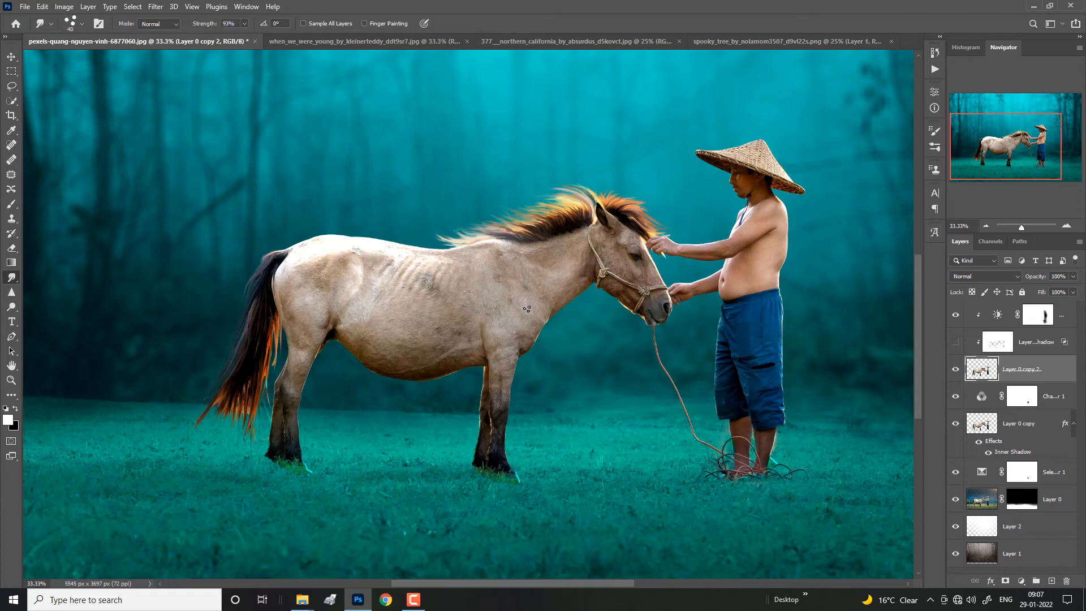
key(ctrl+z)
drag(212, 27, 206, 29)
drag(231, 384, 199, 422)
mouse_move(228, 386)
mouse_down()
mouse_move(216, 428)
mouse_move(226, 432)
mouse_up()
mouse_move(238, 385)
mouse_down()
mouse_move(252, 430)
mouse_move(243, 459)
mouse_move(252, 434)
mouse_up()
drag(265, 340, 249, 431)
mouse_move(271, 338)
mouse_down()
mouse_move(272, 378)
mouse_move(246, 440)
mouse_up()
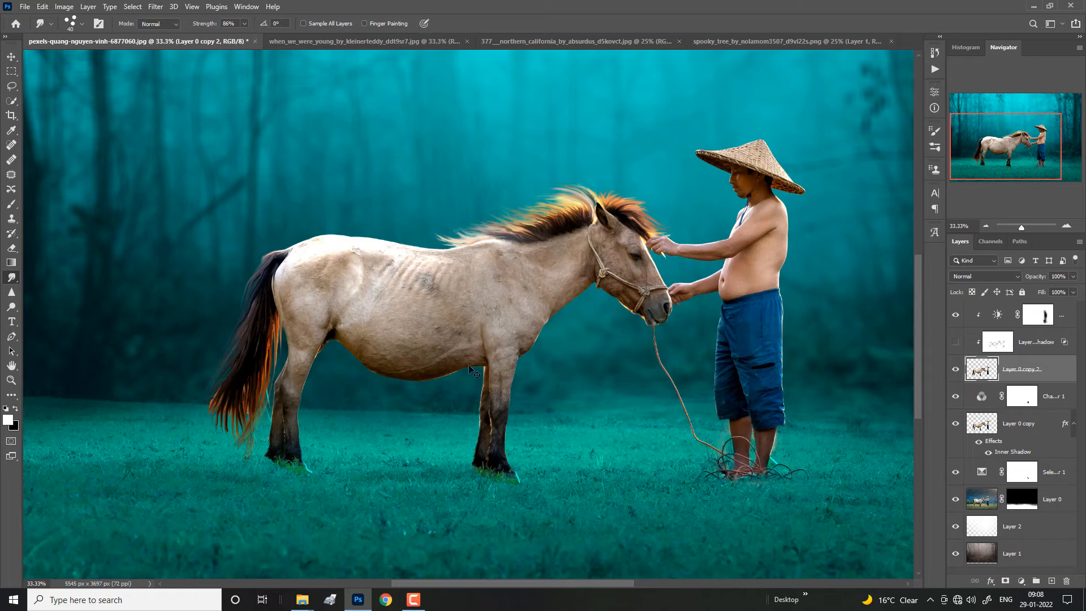
Step: Preview the clipped inner shadow layer above Layer 0 copy 2 and delete it
click(956, 342)
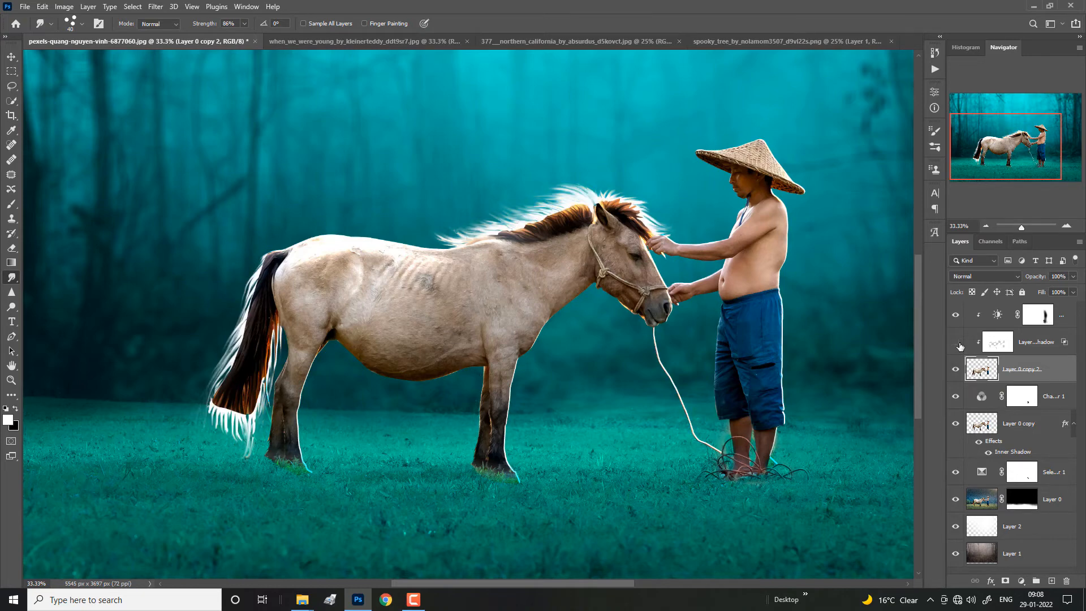
click(956, 342)
click(1038, 345)
key(Delete)
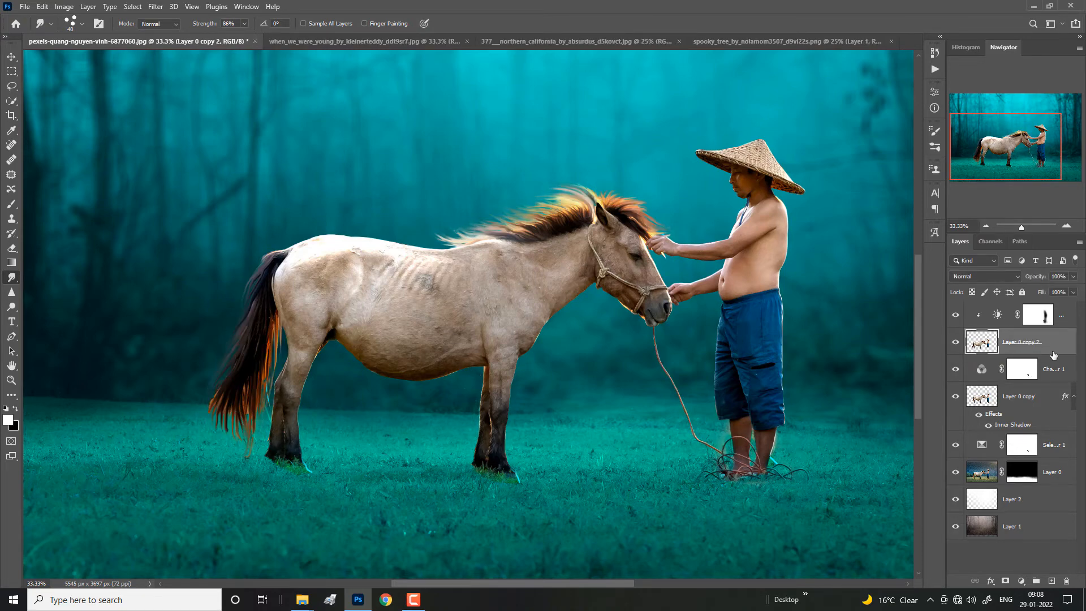
Step: Apply a white Screen-mode Inner Shadow layer style to Layer 0 copy 2
double_click(1056, 342)
click(687, 378)
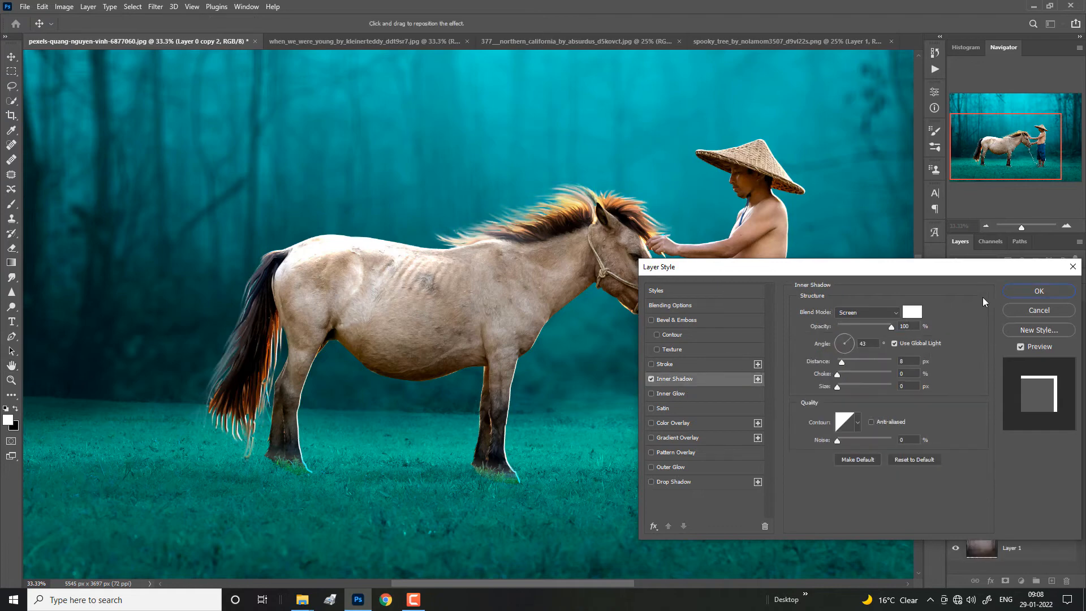
click(1039, 291)
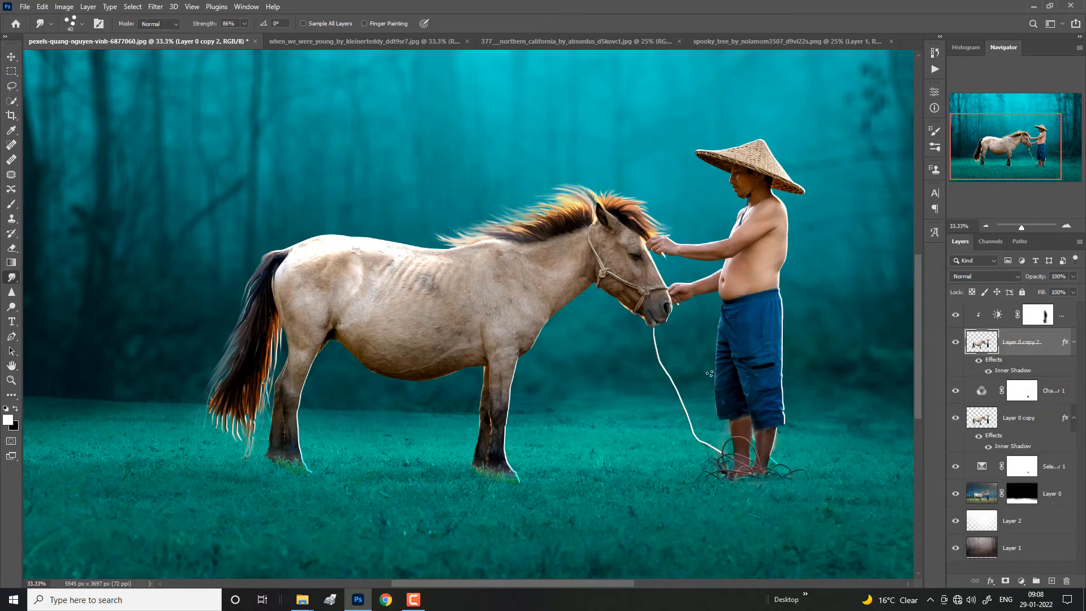
Step: Create a new layer above the Selective Color adjustment and brush soft white across the grass around the horse's and man's legs
key(ctrl+minus)
key(ctrl+minus)
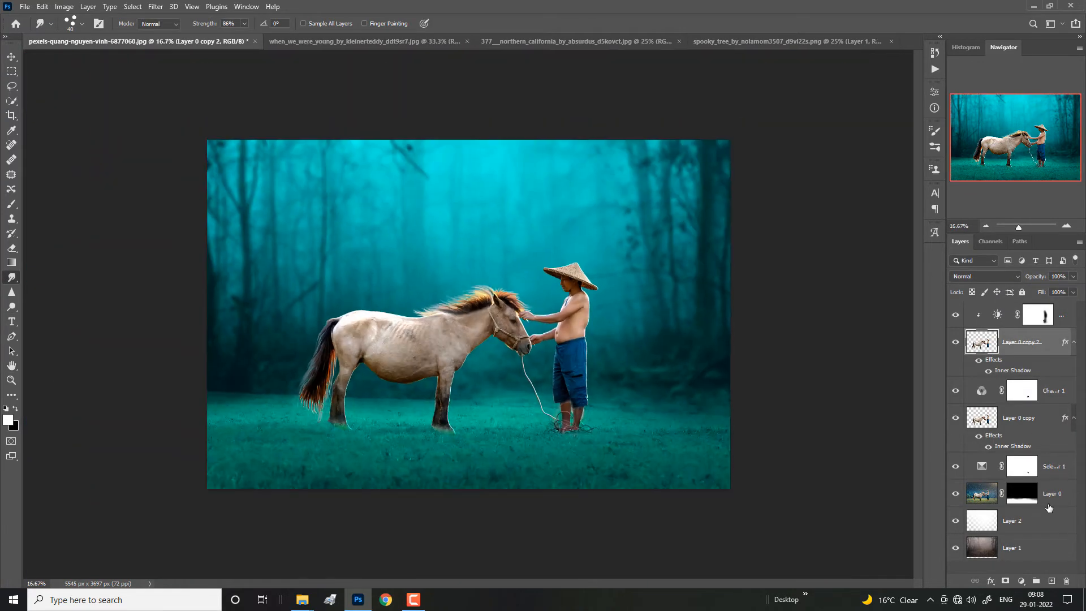
click(1049, 507)
click(1049, 466)
click(1051, 581)
key(b)
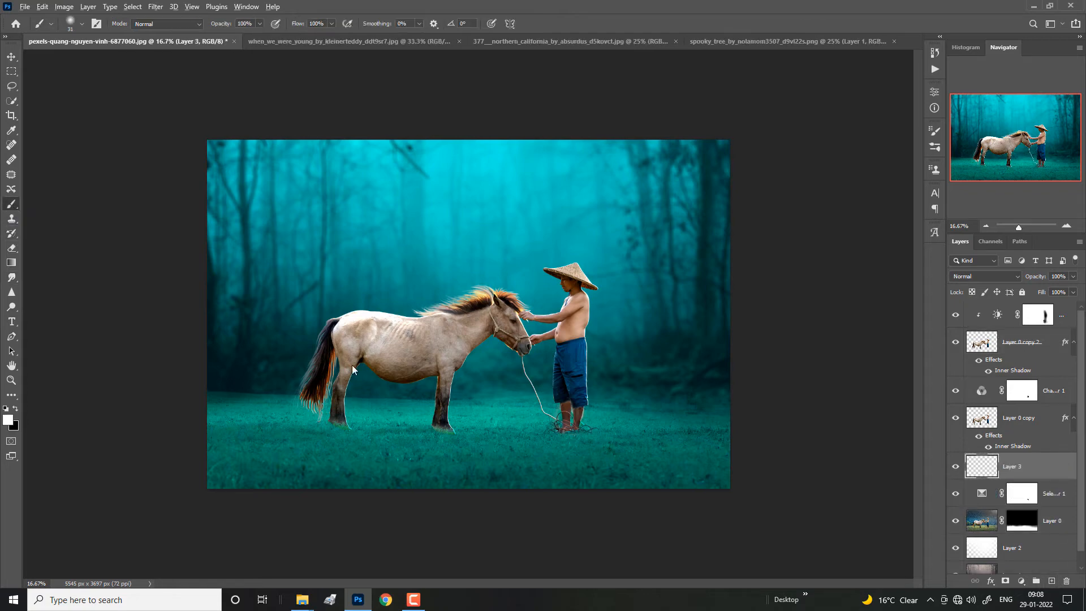
mouse_move(352, 370)
mouse_down()
mouse_move(301, 388)
mouse_move(351, 400)
mouse_move(288, 407)
mouse_move(600, 404)
mouse_up()
Step: Set Layer 3 to Color Dodge with 10% fill and compare the glow on and off
click(973, 276)
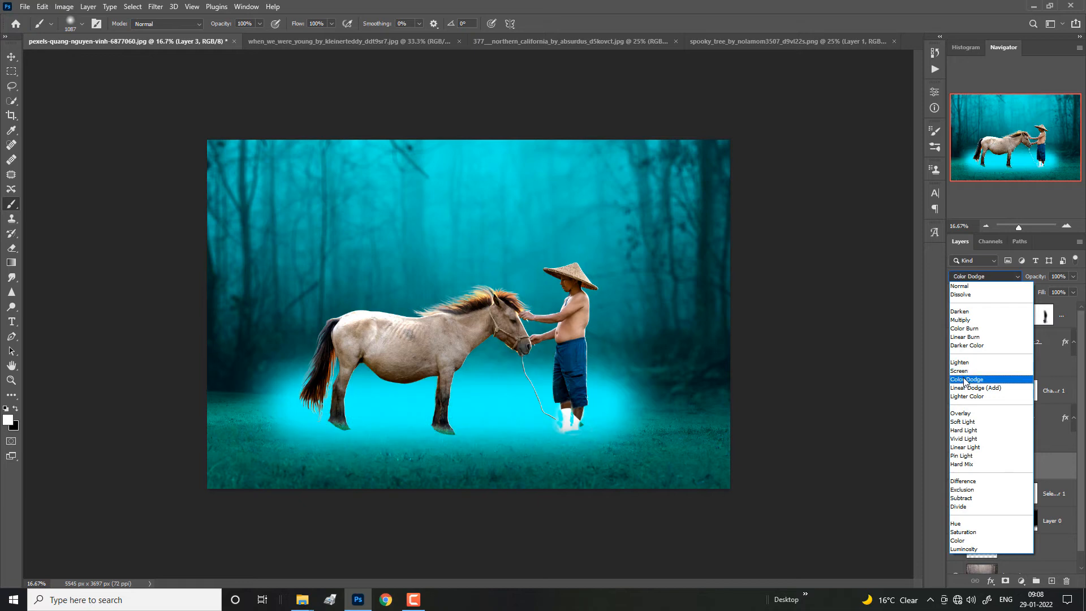
click(965, 380)
drag(1007, 302, 992, 303)
click(956, 468)
click(956, 468)
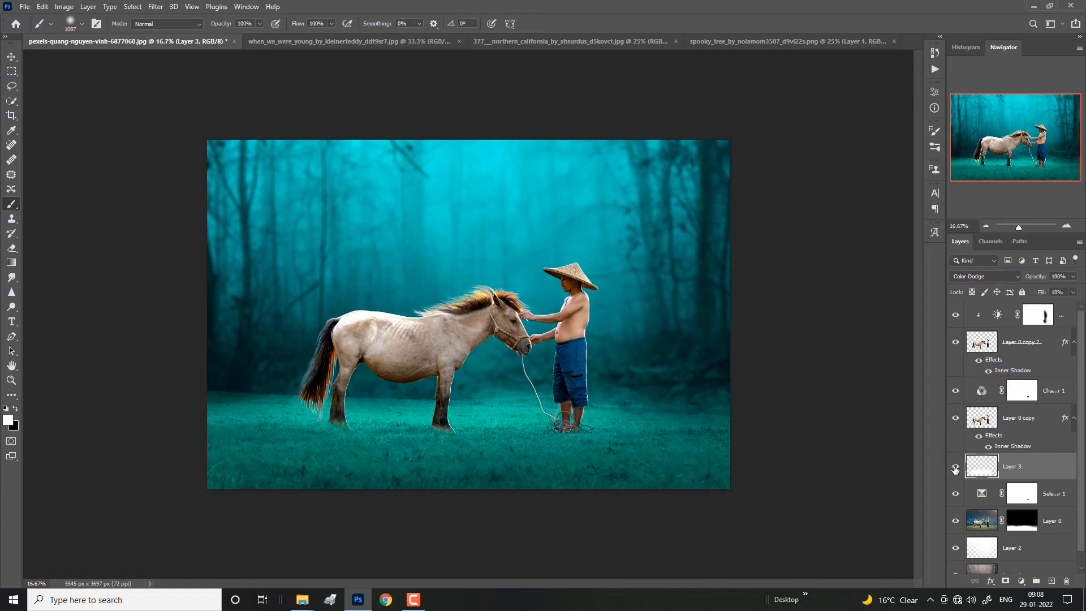
Step: Add a Curves adjustment clipped above the Brightness/Contrast layer and pull its midtones down to darken the horse and man
click(1031, 346)
click(1040, 320)
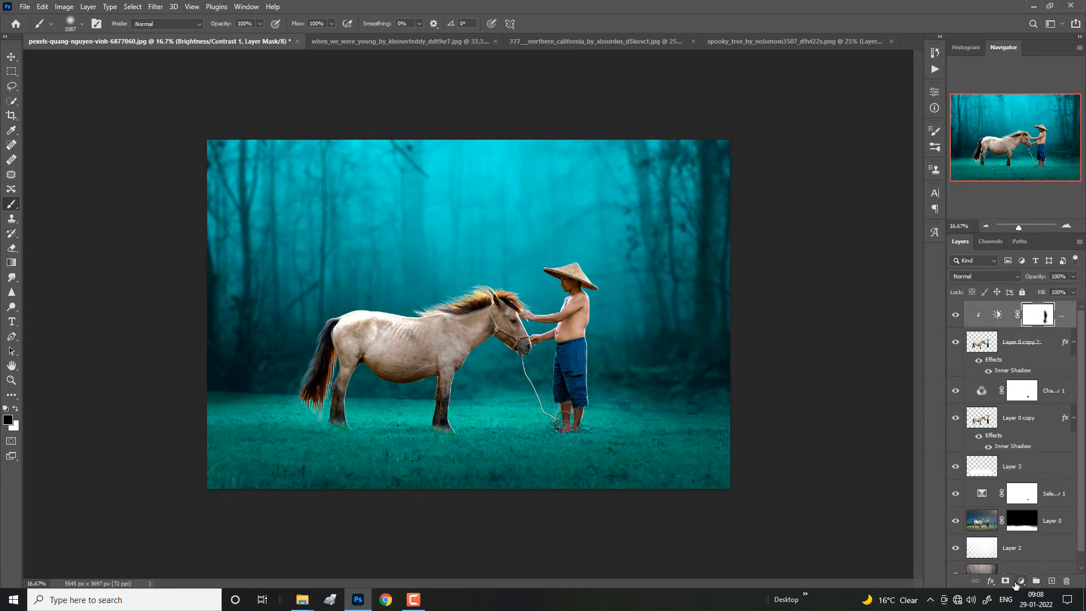
click(1019, 581)
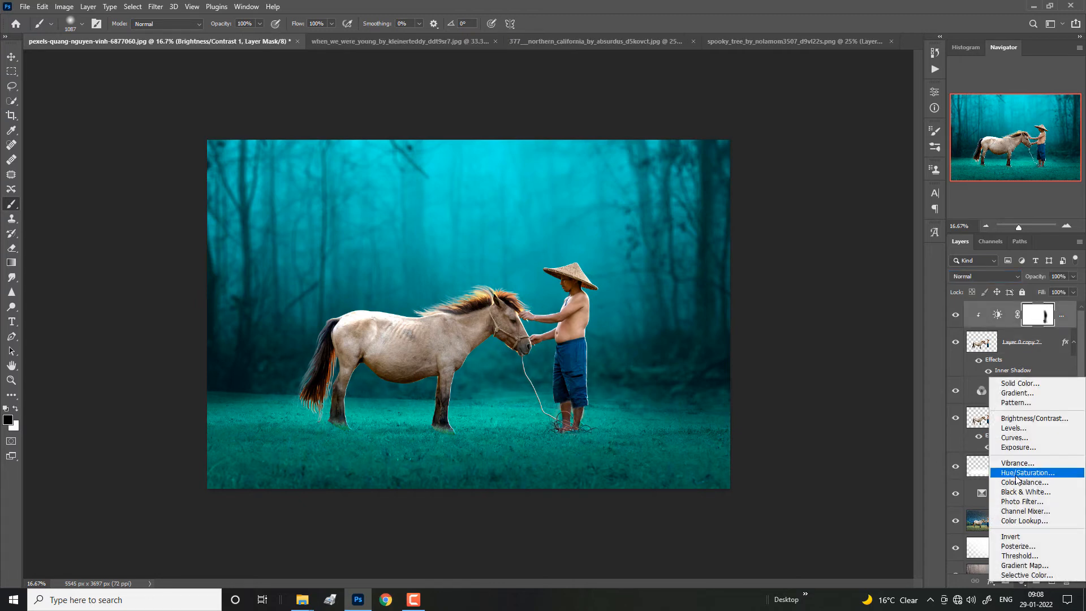
click(1014, 438)
drag(864, 187, 871, 193)
click(853, 291)
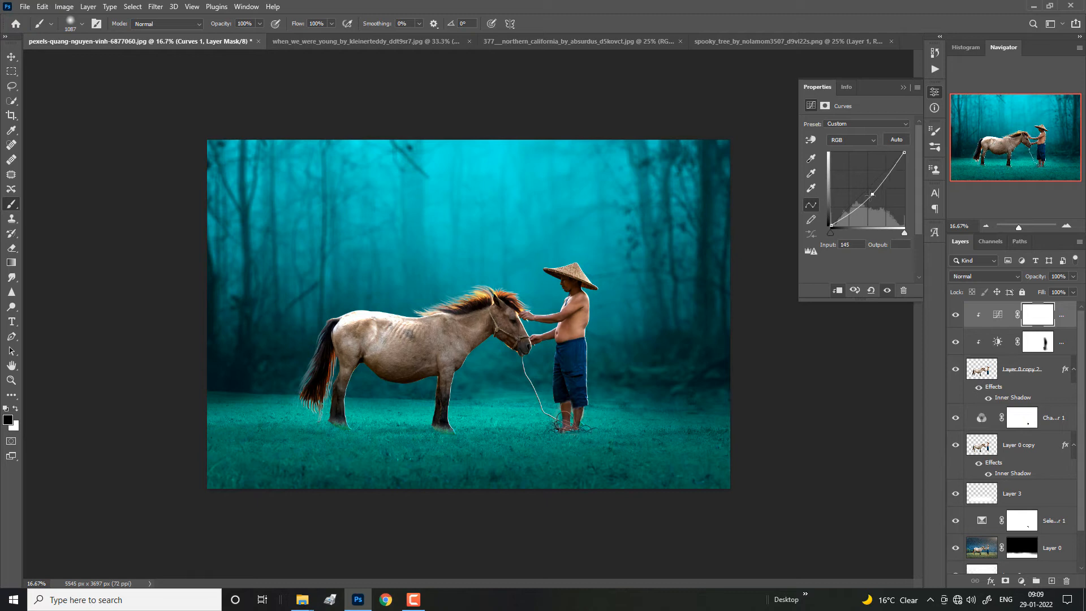
Step: Paint black on the Curves mask over the horse's back and head and the man to remove the darkening there
click(902, 89)
mouse_move(400, 267)
mouse_down()
mouse_move(533, 242)
mouse_move(631, 292)
mouse_move(611, 441)
mouse_up()
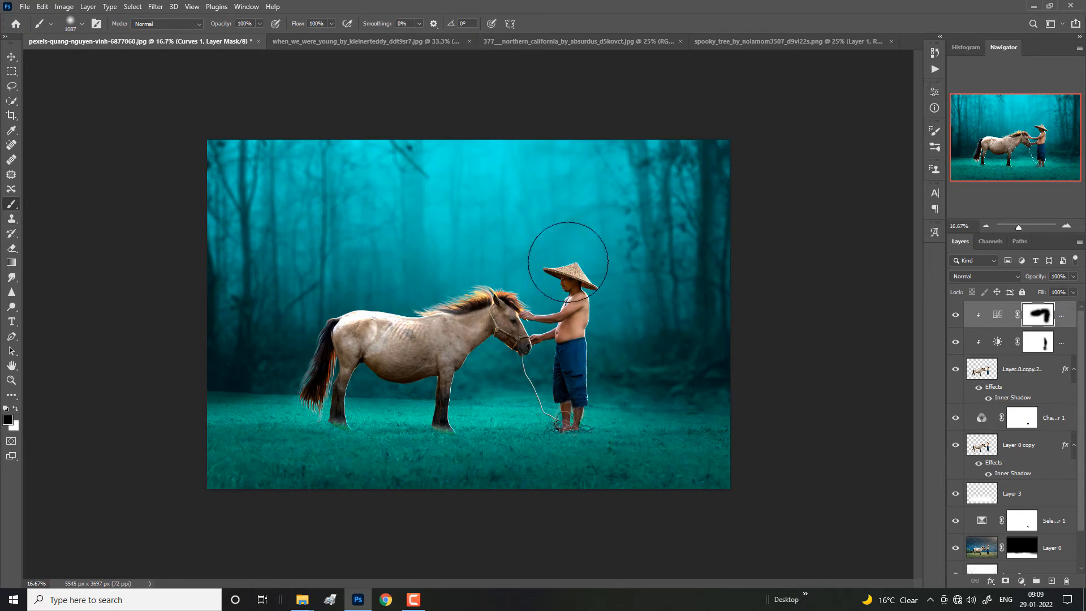
Step: Refine the Curves mask with black over the horse's hindquarters, front leg and chest to remove the darkening there
drag(291, 363, 330, 387)
key(x)
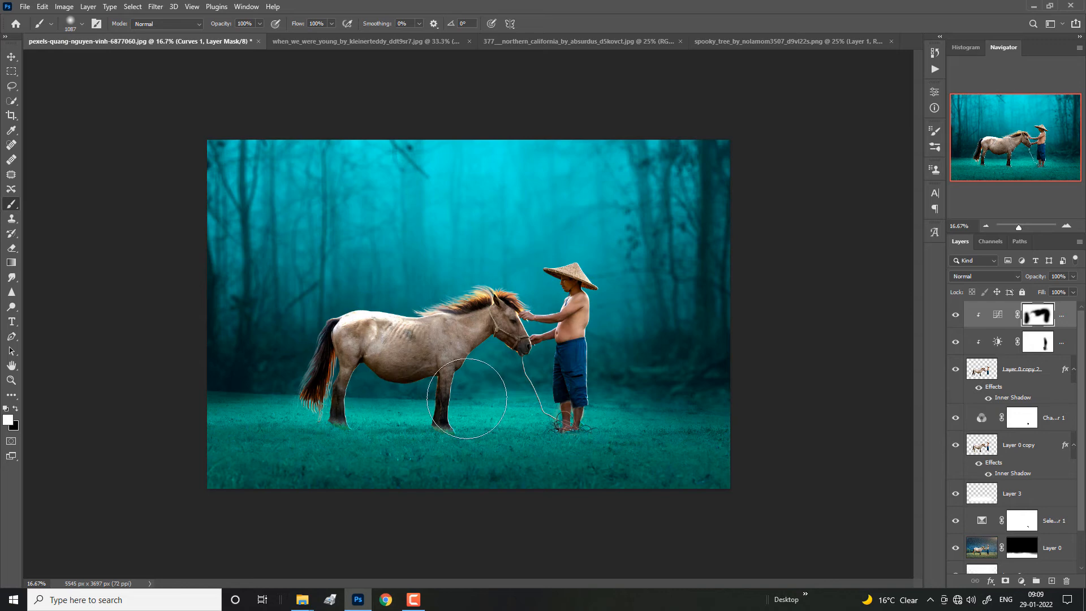
key(ctrl+plus)
key(x)
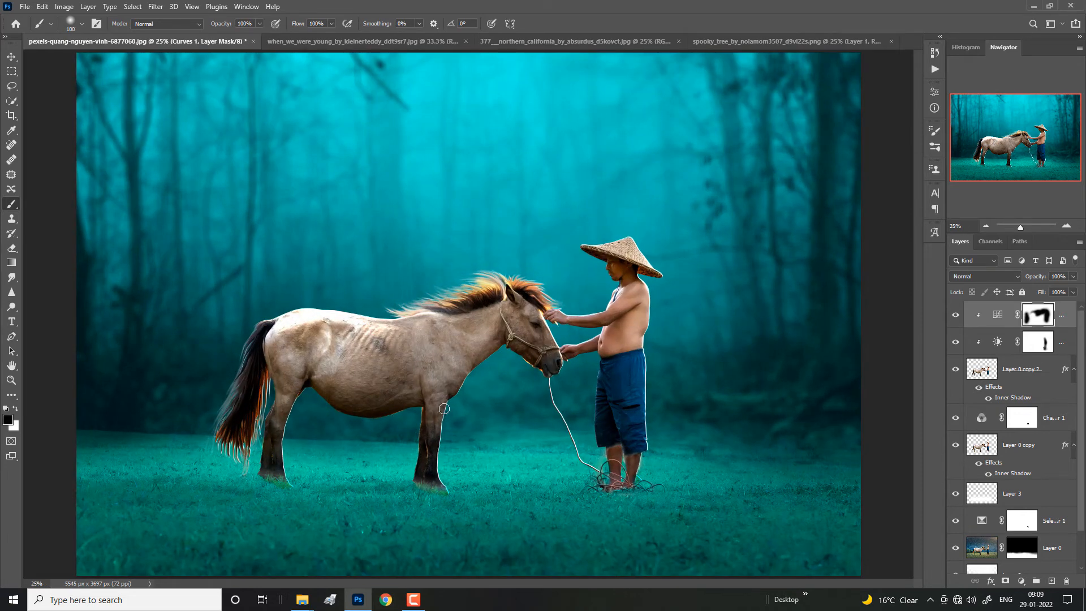
drag(448, 410, 433, 505)
key(bracketright)
key(bracketright)
key(bracketright)
key(bracketright)
key(bracketright)
key(bracketright)
drag(441, 351, 457, 402)
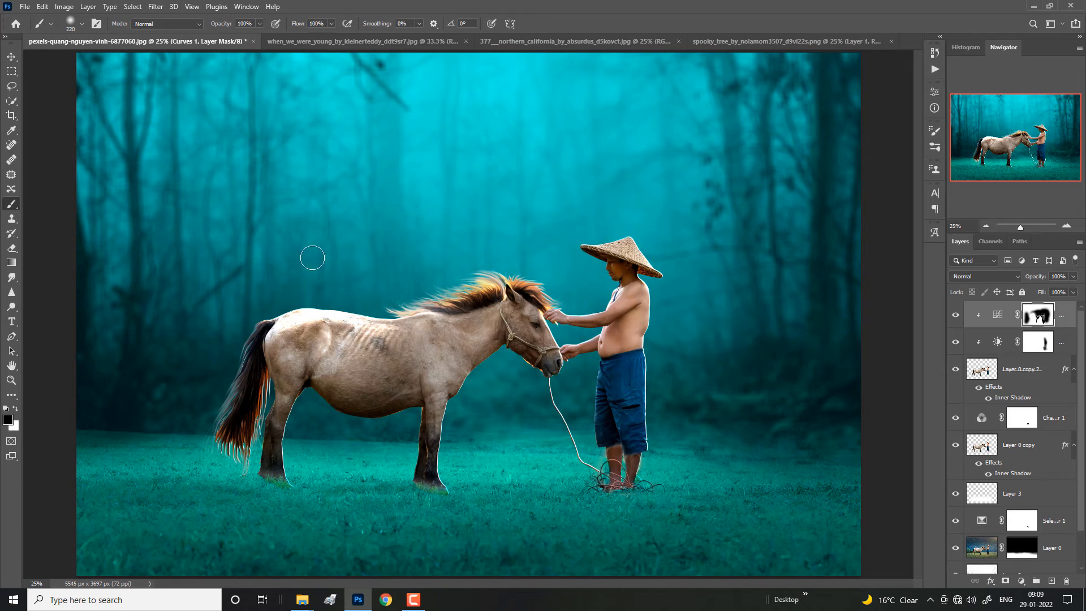
alt+right_click(459, 257)
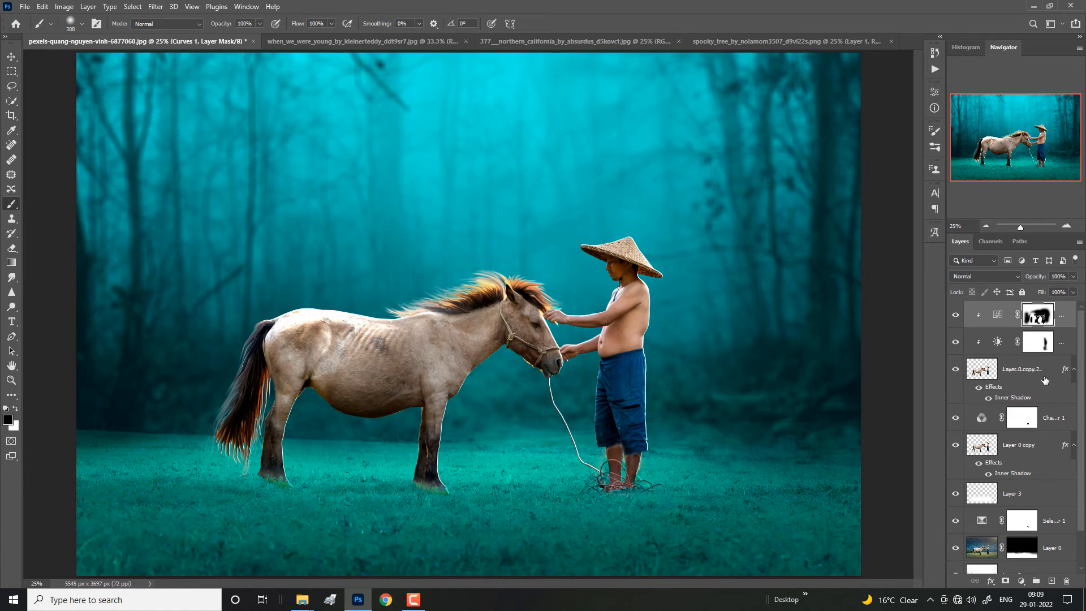
Step: Compare the image with the Curves darkening off and on, viewing the whole composition
click(955, 316)
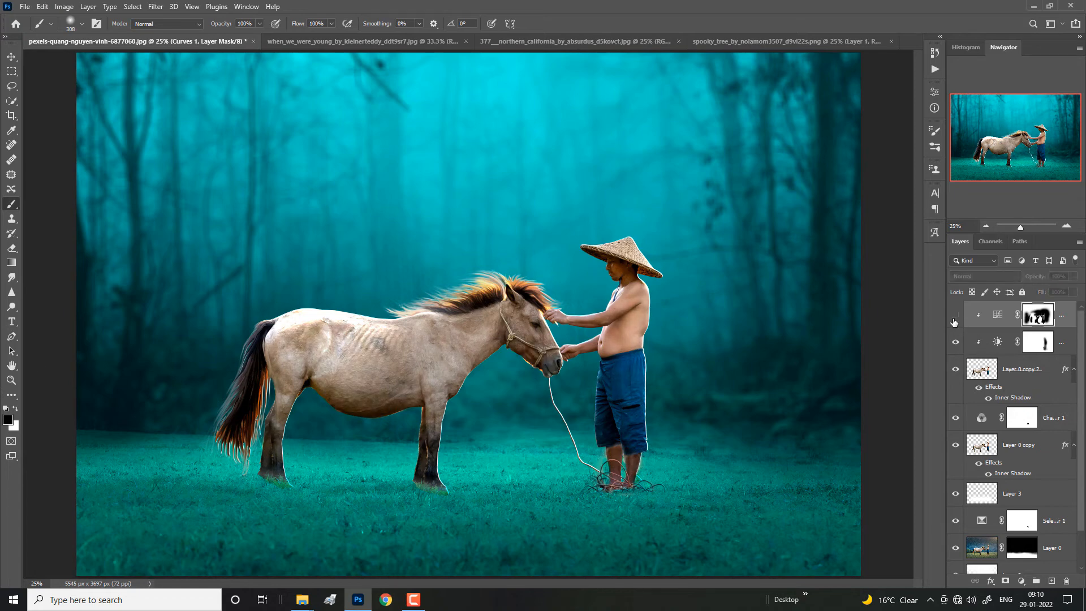
click(954, 317)
key(ctrl+minus)
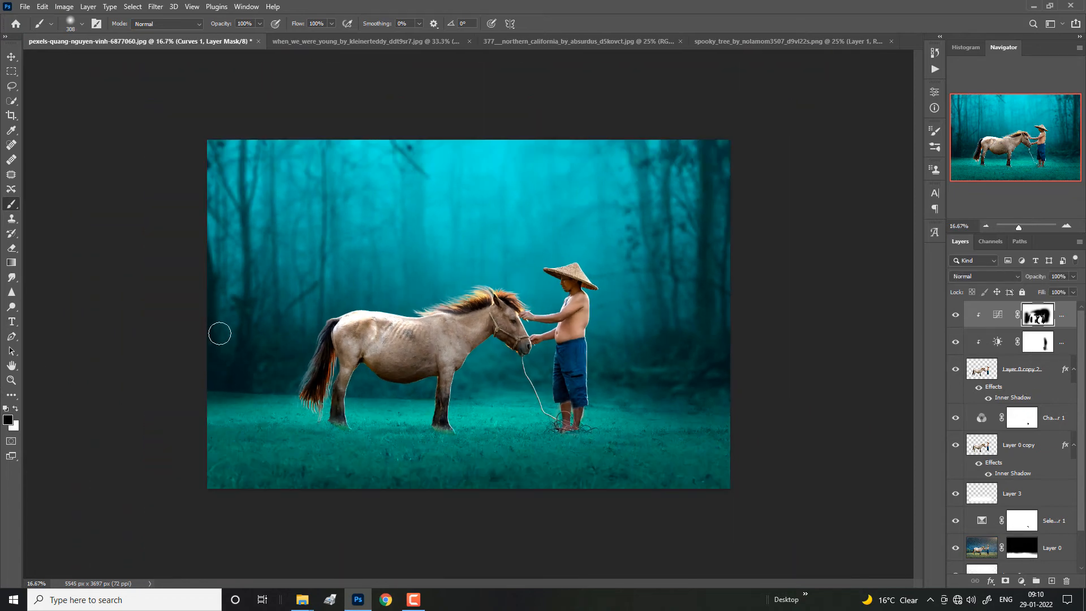
key(ctrl+minus)
key(ctrl+plus)
key(ctrl+0)
key(ctrl+minus)
Step: Add a Color Balance adjustment clipped above the Curves layer and shift its midtones toward cyan
click(1021, 581)
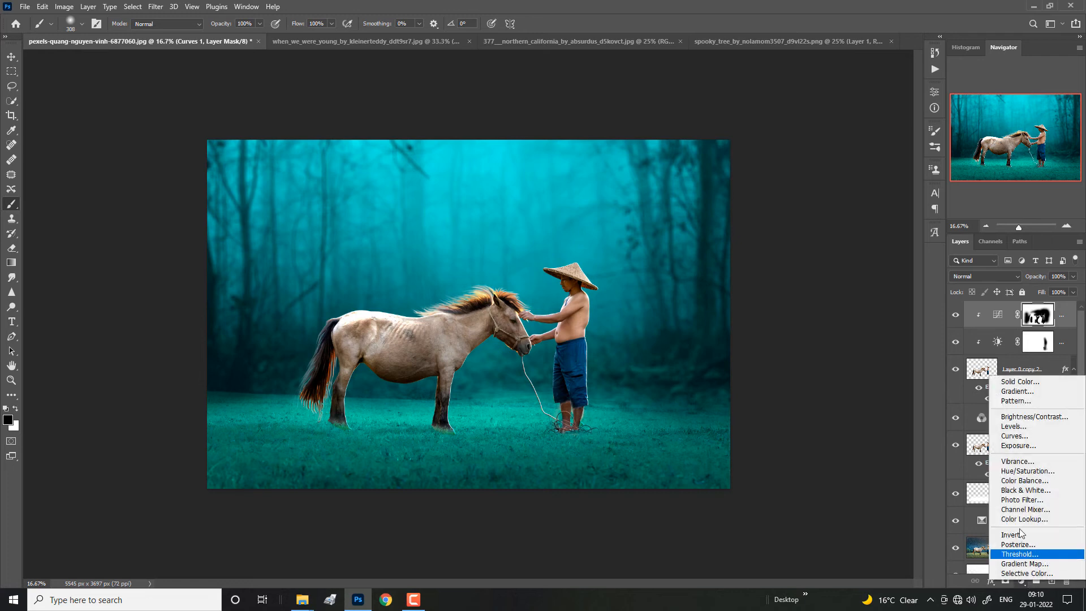
click(1013, 480)
click(842, 289)
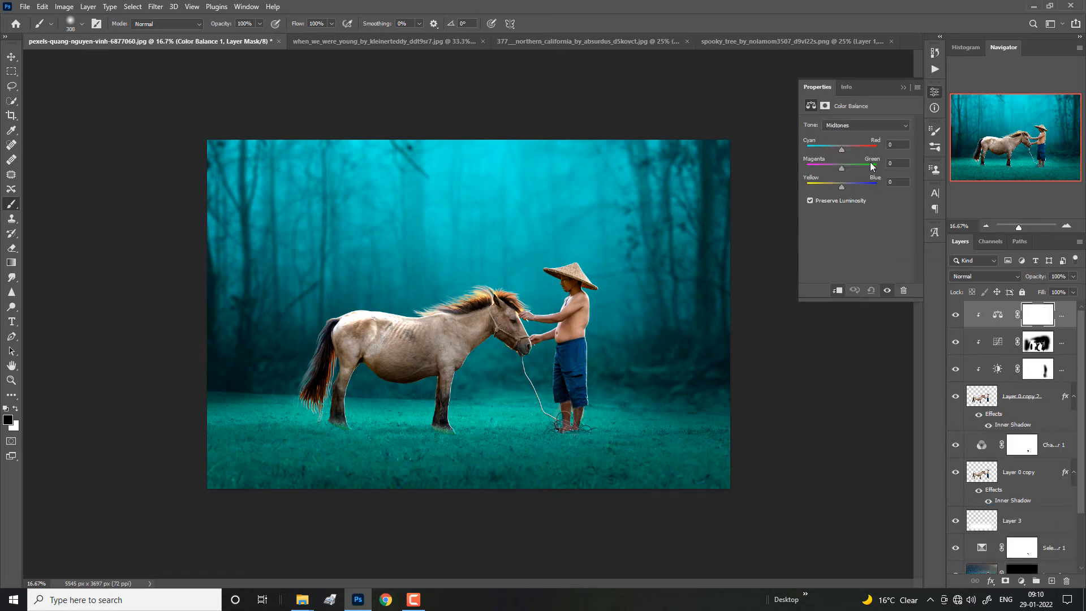
drag(839, 148, 832, 148)
mouse_move(830, 166)
mouse_down()
mouse_move(846, 168)
mouse_move(833, 145)
mouse_move(815, 148)
mouse_move(833, 145)
mouse_up()
Step: Set the Color Balance highlights to about -22 cyan and the shadows to +11, +11, -1, and compare the adjustment off and on
click(839, 125)
click(838, 153)
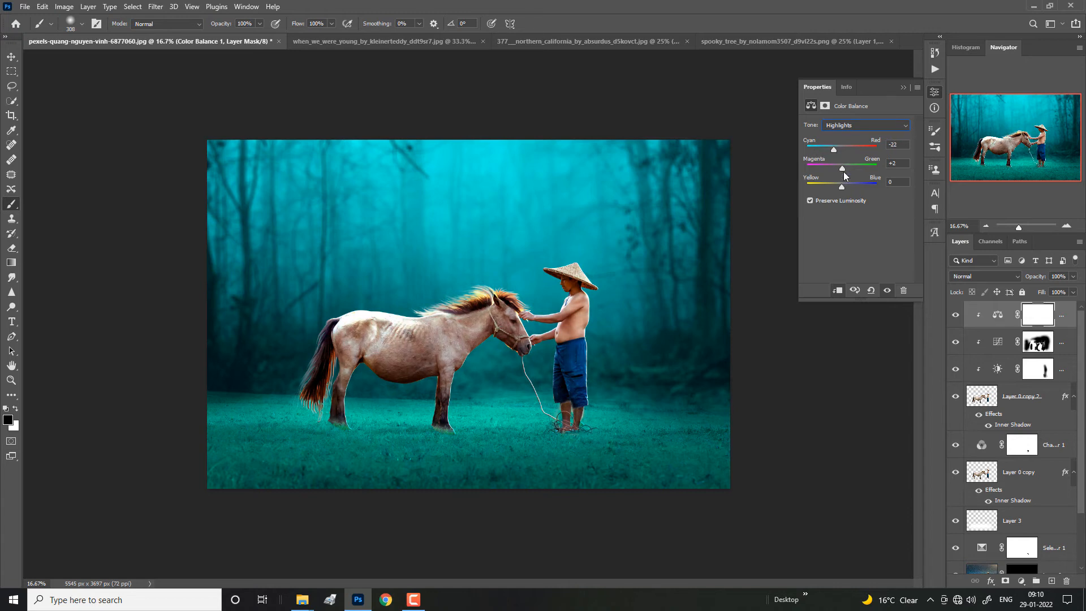
mouse_move(851, 186)
mouse_down()
mouse_move(868, 187)
mouse_move(837, 184)
mouse_move(851, 166)
mouse_move(836, 145)
mouse_move(857, 147)
mouse_move(829, 148)
mouse_move(844, 150)
mouse_move(835, 165)
mouse_move(845, 170)
mouse_up()
click(849, 125)
click(846, 134)
click(955, 319)
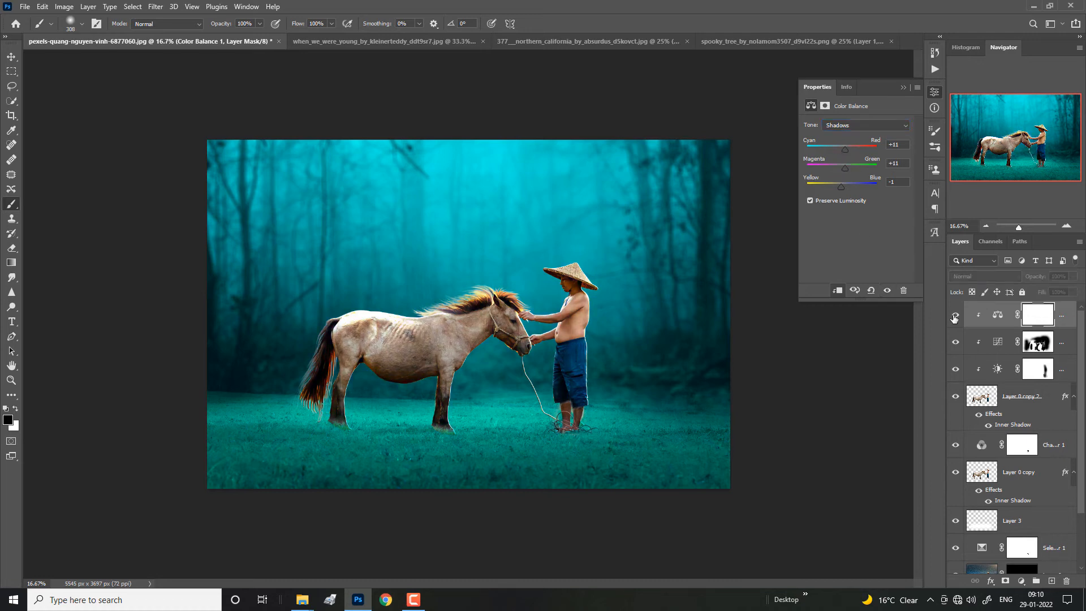
click(954, 320)
Step: Set the Color Balance midtones to -50 cyan, -20 magenta and +24 blue, and compare the result off and on
click(866, 126)
click(859, 143)
mouse_move(830, 168)
mouse_down()
mouse_move(849, 165)
mouse_move(835, 165)
mouse_move(836, 151)
mouse_move(817, 153)
mouse_up()
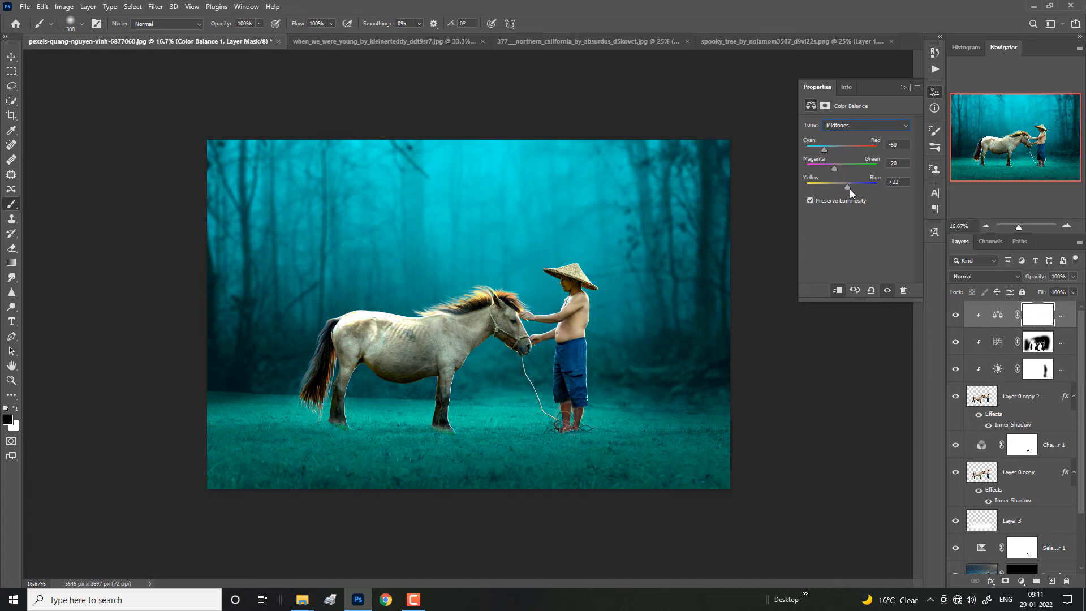
drag(854, 192, 850, 192)
click(955, 314)
click(955, 314)
click(956, 314)
click(956, 314)
Step: Add a Hue/Saturation adjustment clipped above the Color Balance layer and lower its saturation to about -39
click(1023, 581)
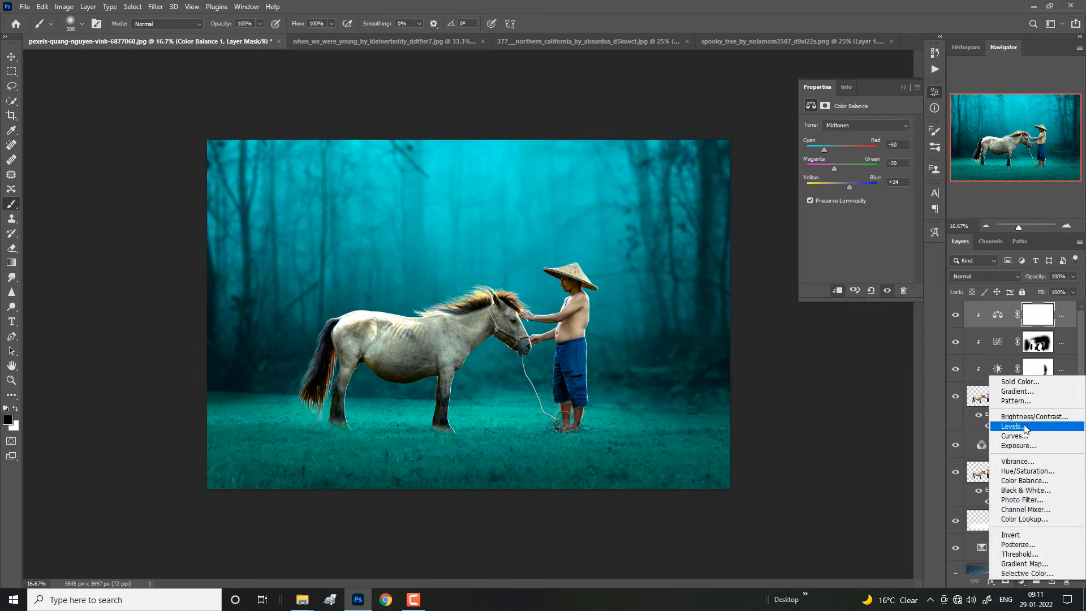
click(1027, 471)
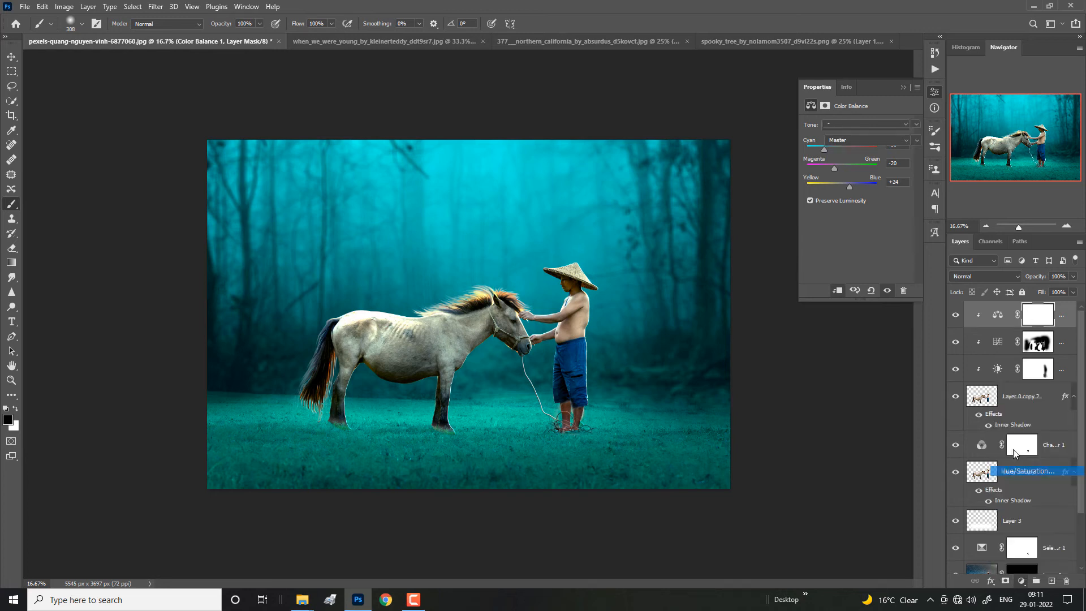
click(842, 293)
drag(851, 188, 839, 191)
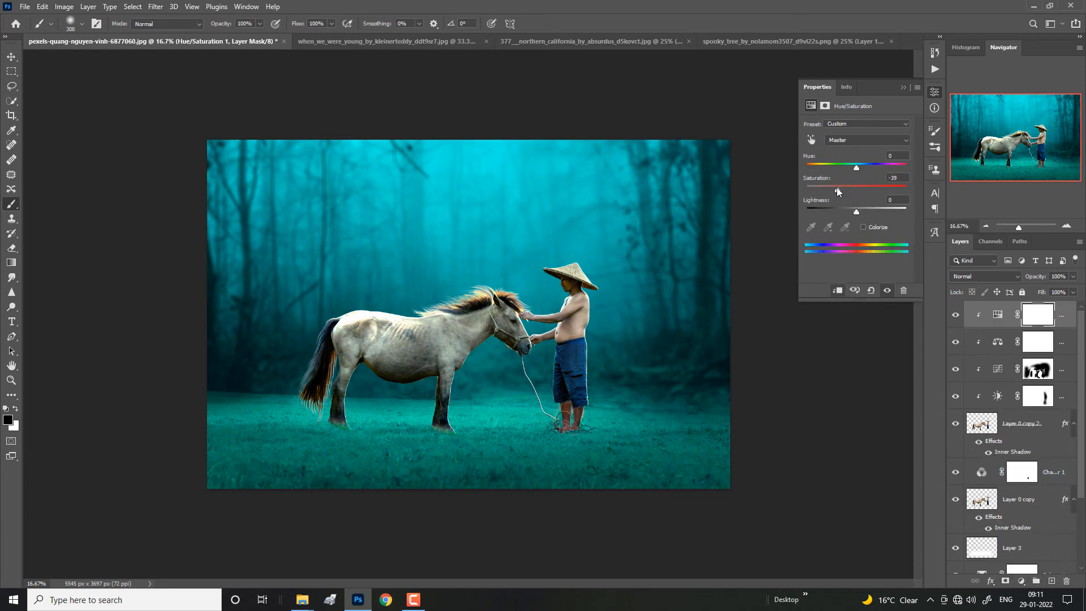
click(903, 87)
Step: Try painting a large soft white glow behind the horse and man on a new layer above Layer 3
scroll(1014, 420, down, 3)
click(1029, 470)
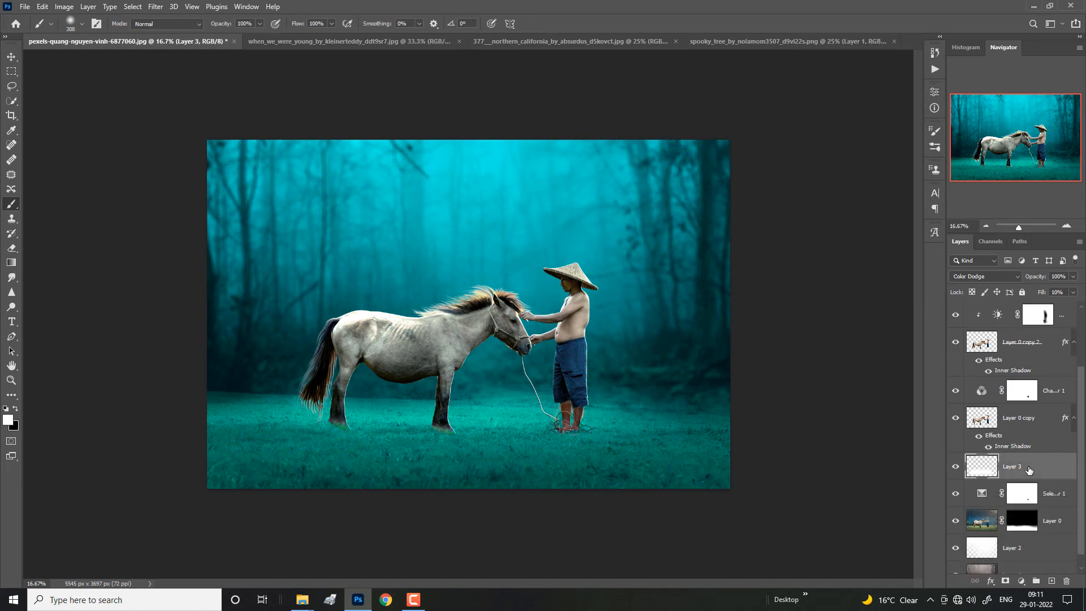
click(1051, 581)
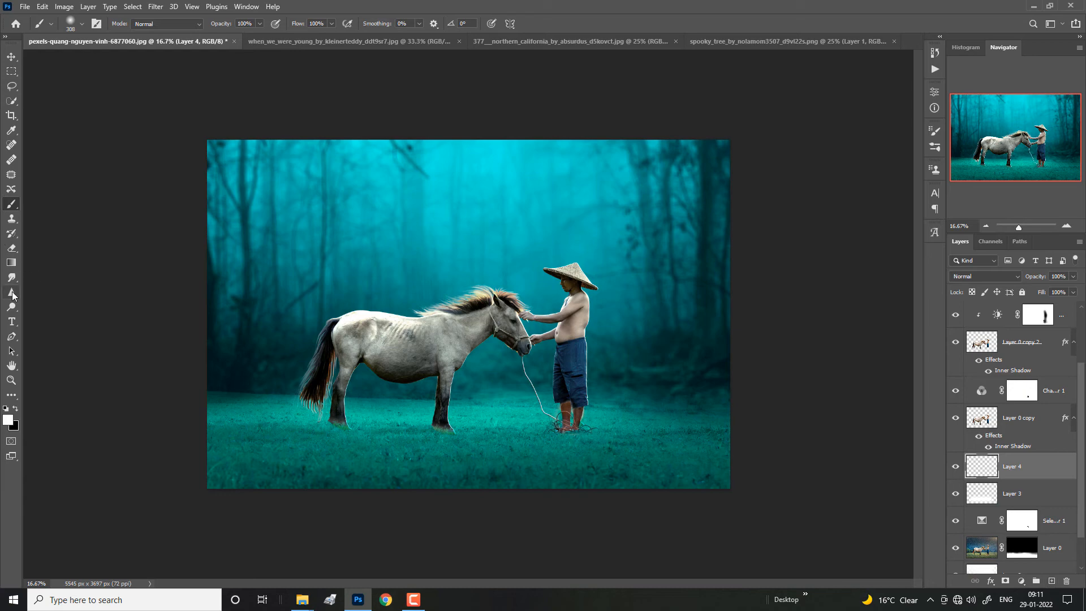
click(537, 291)
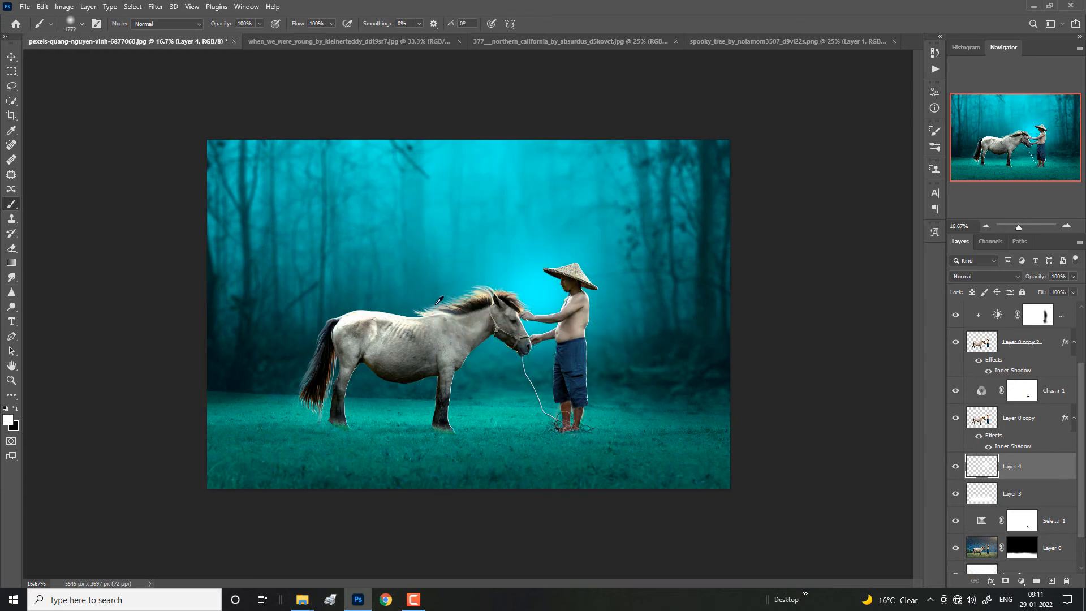
drag(445, 296, 498, 293)
click(498, 292)
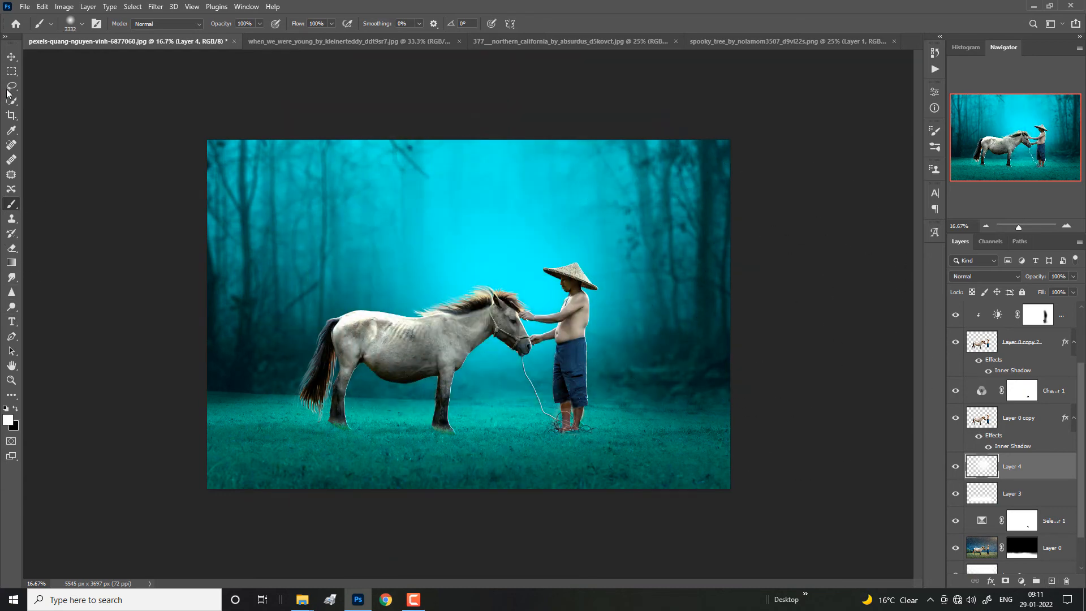
Step: Enlarge the glow layer to 244.62% and delete it
key(v)
drag(707, 315, 582, 160)
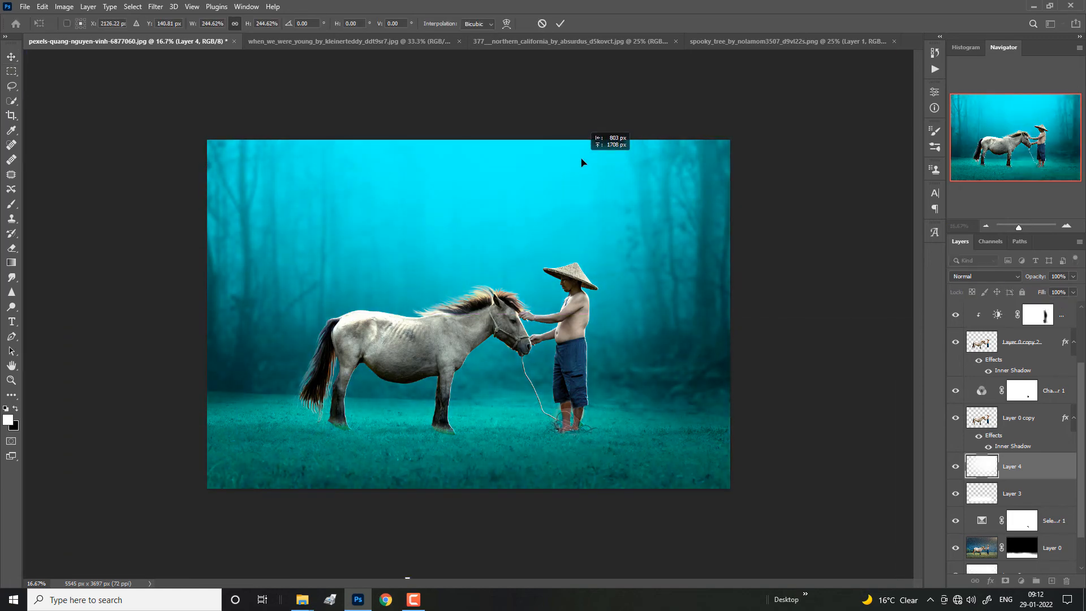
click(559, 23)
key(Delete)
Step: Create a new layer above all the adjustments and dab one large soft white glow at the upper middle of the forest
drag(1081, 386, 1081, 323)
click(1066, 317)
click(1051, 583)
key(b)
key(x)
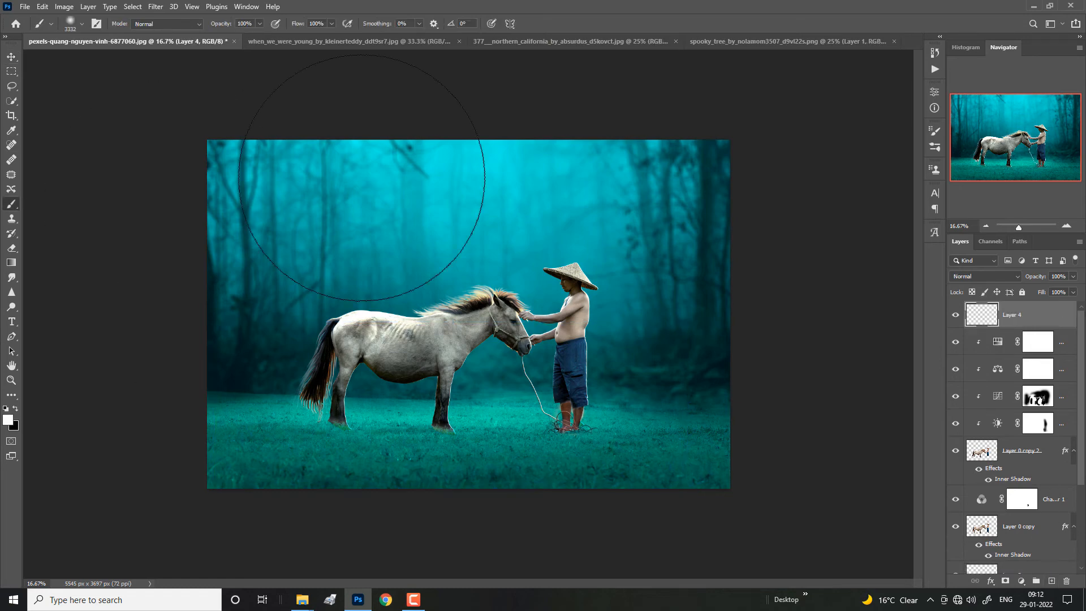
click(464, 180)
Step: Transform the white glow and shift it upward so it shines down from the picture's upper edge
key(v)
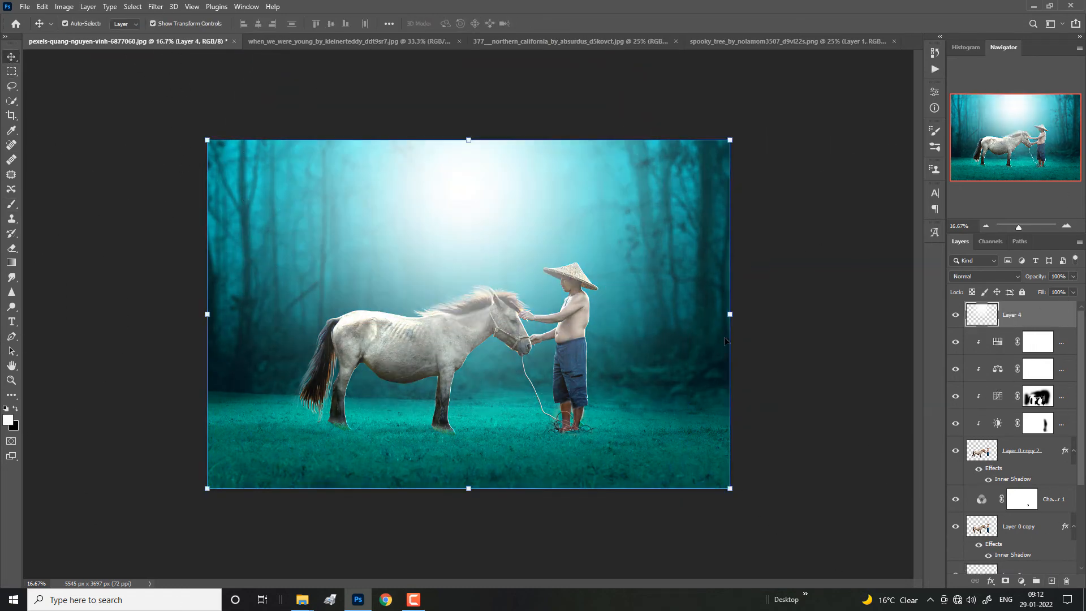
drag(741, 313, 860, 313)
drag(653, 252, 610, 188)
drag(798, 238, 659, 239)
drag(556, 218, 612, 207)
drag(715, 228, 743, 228)
drag(650, 215, 636, 208)
click(560, 24)
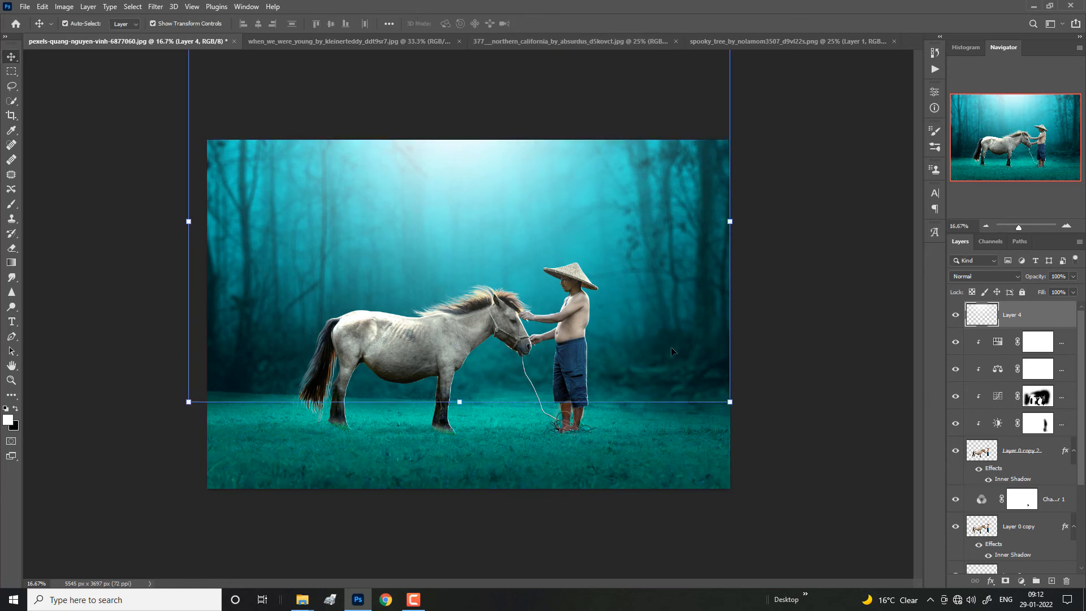
Step: Convert the Inner Shadow effect of Layer 0 copy 2 into its own separate layer
right_click(681, 277)
click(717, 284)
right_click(634, 259)
click(797, 271)
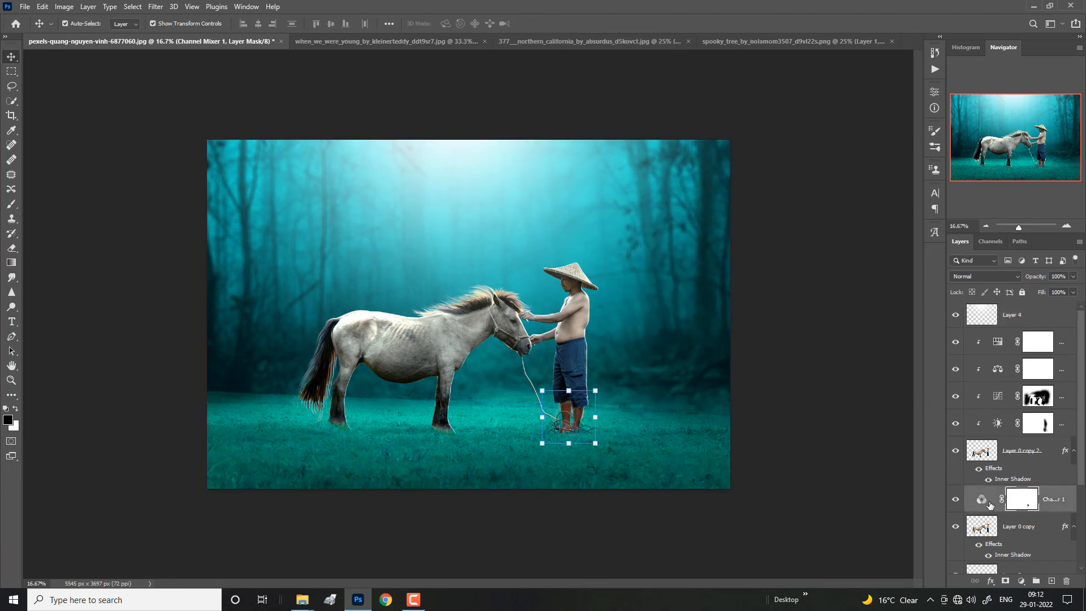
right_click(1009, 477)
click(1012, 437)
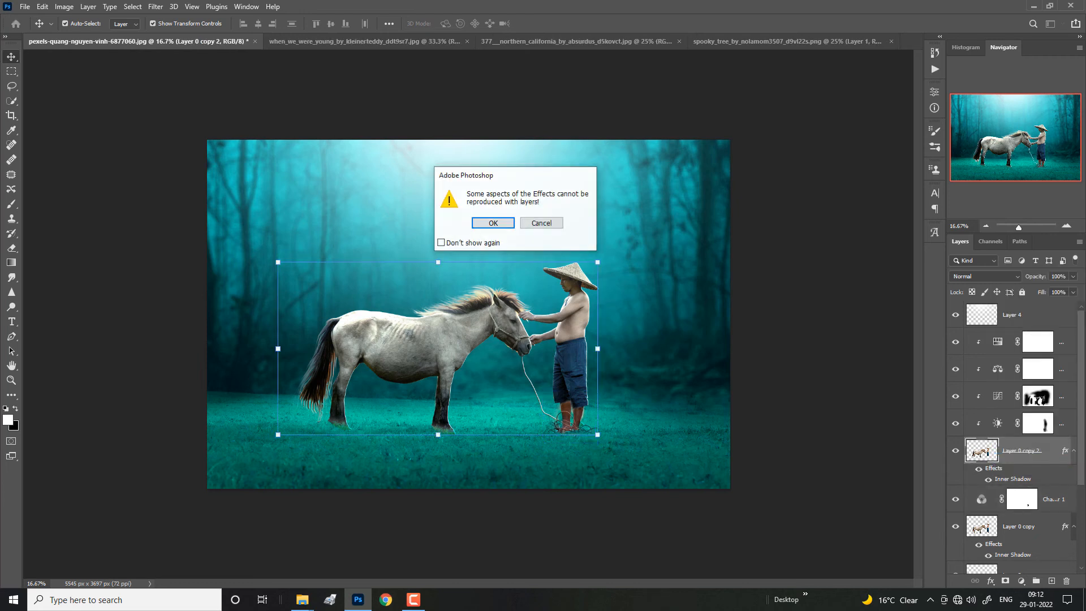
click(478, 227)
key(e)
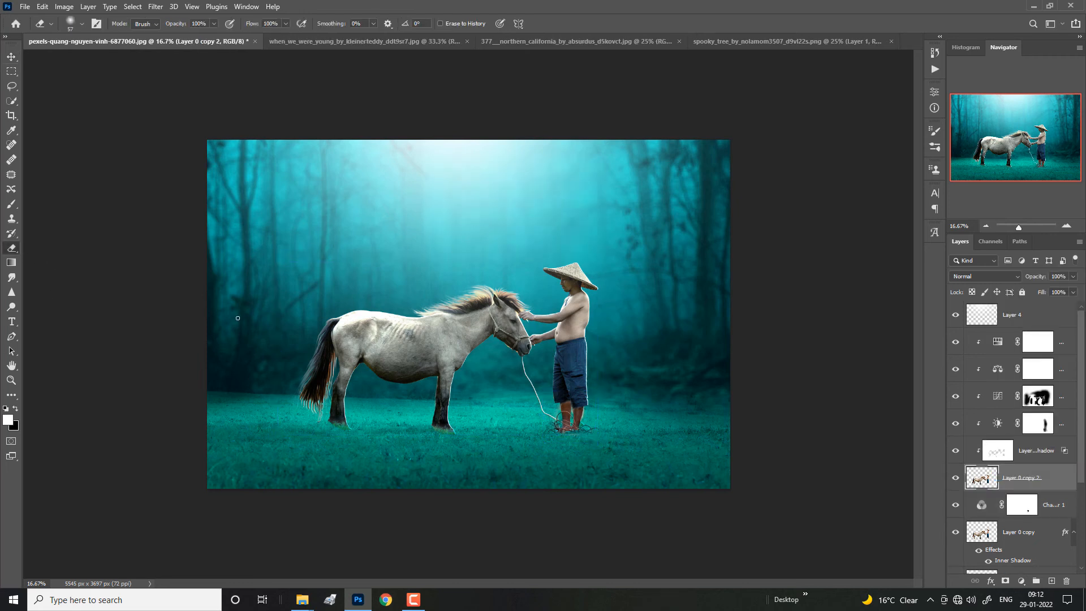
alt+right_click(568, 404)
key(ctrl+minus)
key(ctrl+minus)
key(ctrl+plus)
key(ctrl+plus)
key(ctrl+minus)
key(ctrl+plus)
Step: Stamp all visible layers into a new merged layer above the glow layer
click(11, 57)
click(1065, 318)
key(ctrl+shift+alt+e)
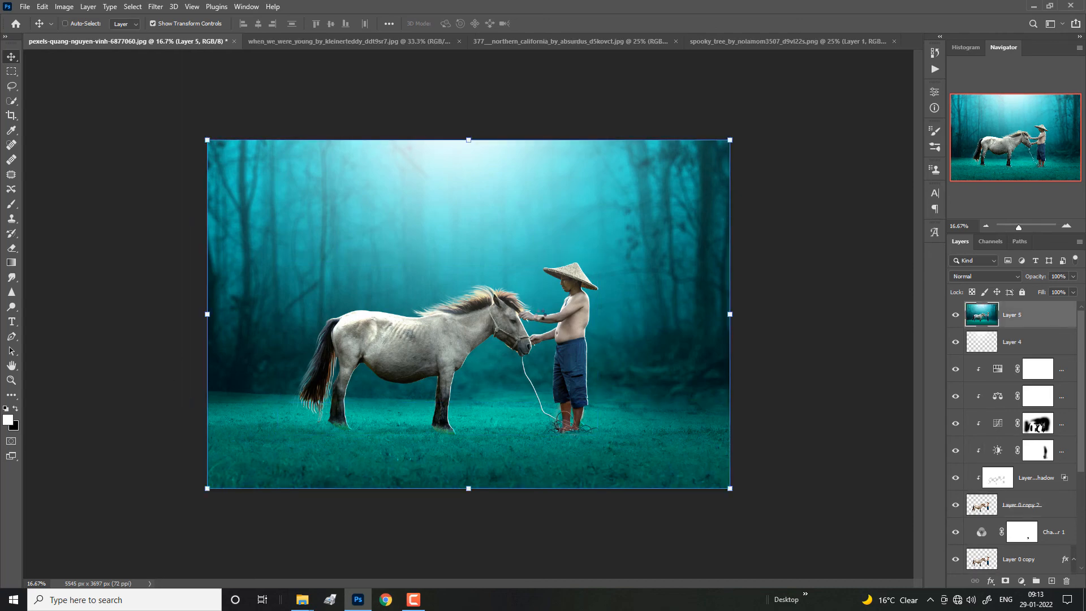
Step: Apply Camera Raw Filter to the merged layer with Temperature +9, Tint +11 and Contrast +16, and adjust the remaining tone and vibrance settings
key(ctrl+shift+a)
drag(998, 162, 1007, 162)
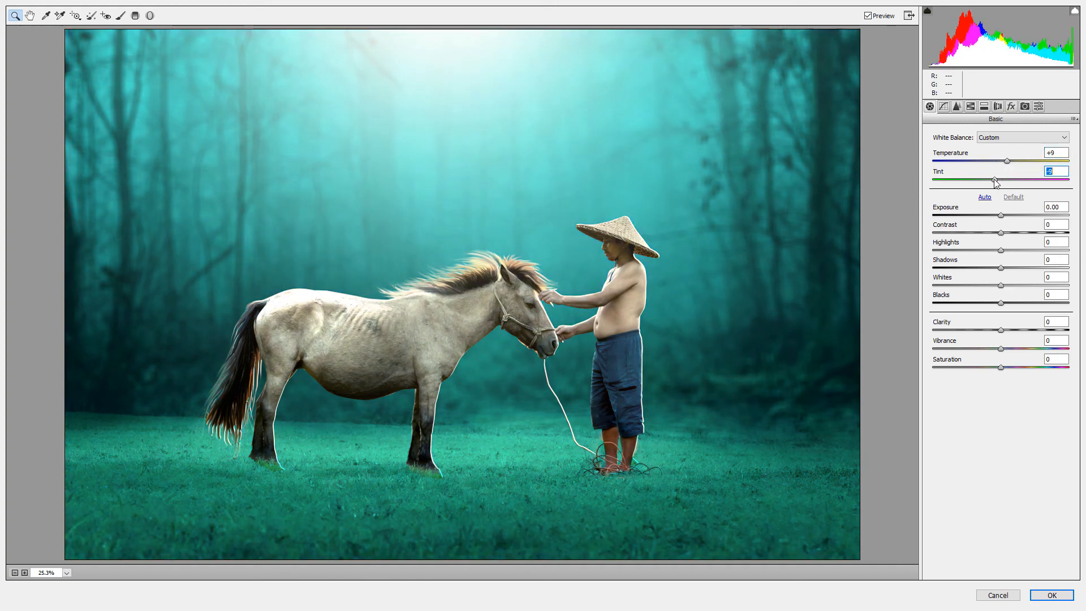
drag(1006, 232, 1012, 232)
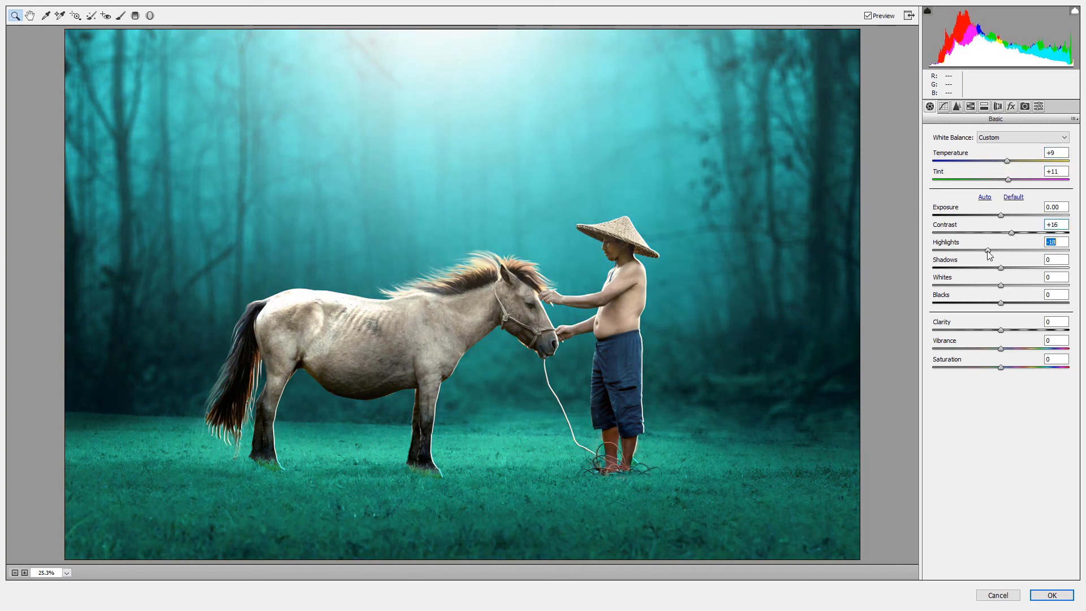
drag(1011, 274, 1013, 348)
Step: Try an S-curve on the RGB point tone curve and remove its points
click(949, 109)
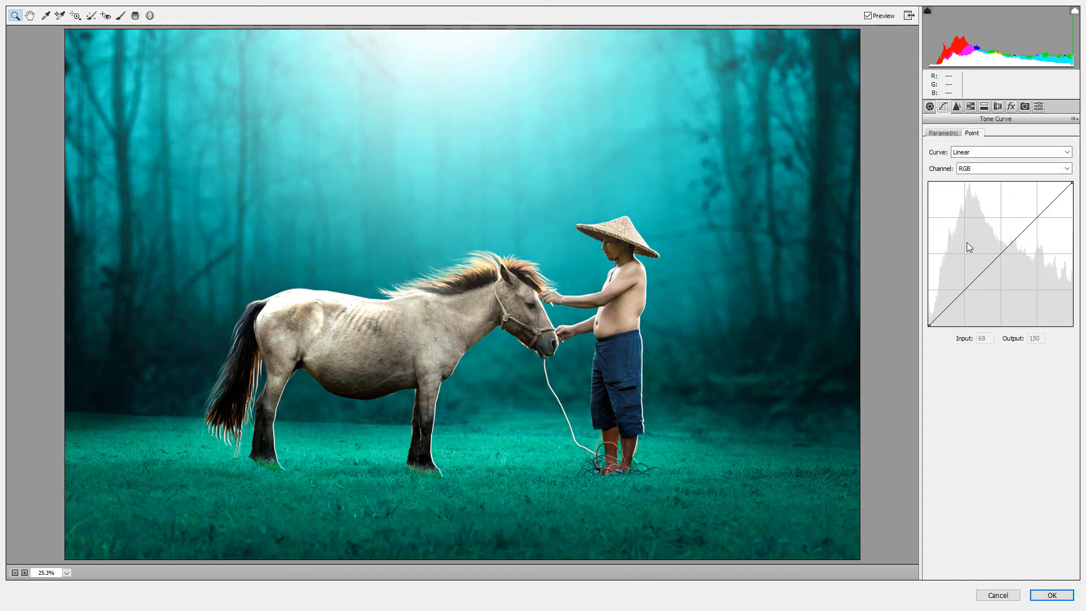
drag(967, 288, 966, 293)
click(1033, 213)
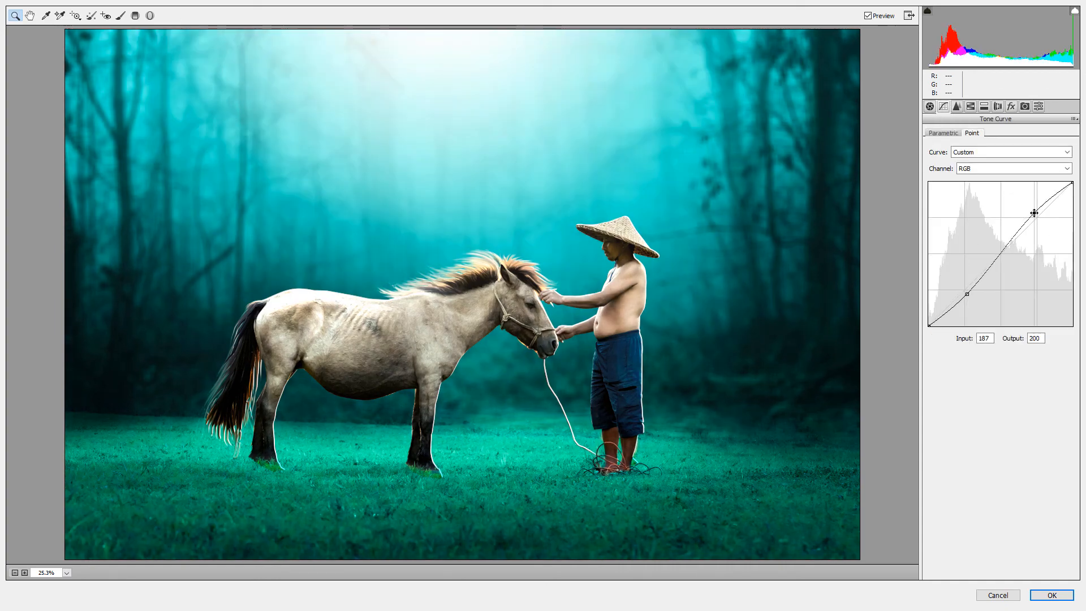
ctrl+click(1034, 214)
ctrl+click(967, 294)
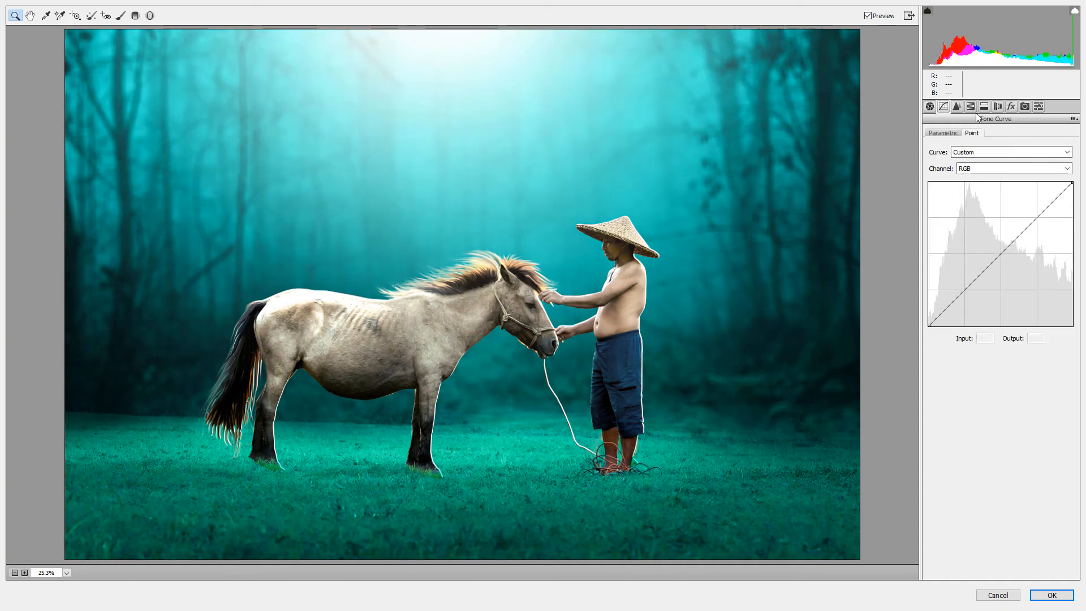
Step: Raise the blue channel's black point on the point tone curve to about output 25, and bring up the red channel
click(1013, 169)
click(973, 202)
drag(928, 326, 923, 312)
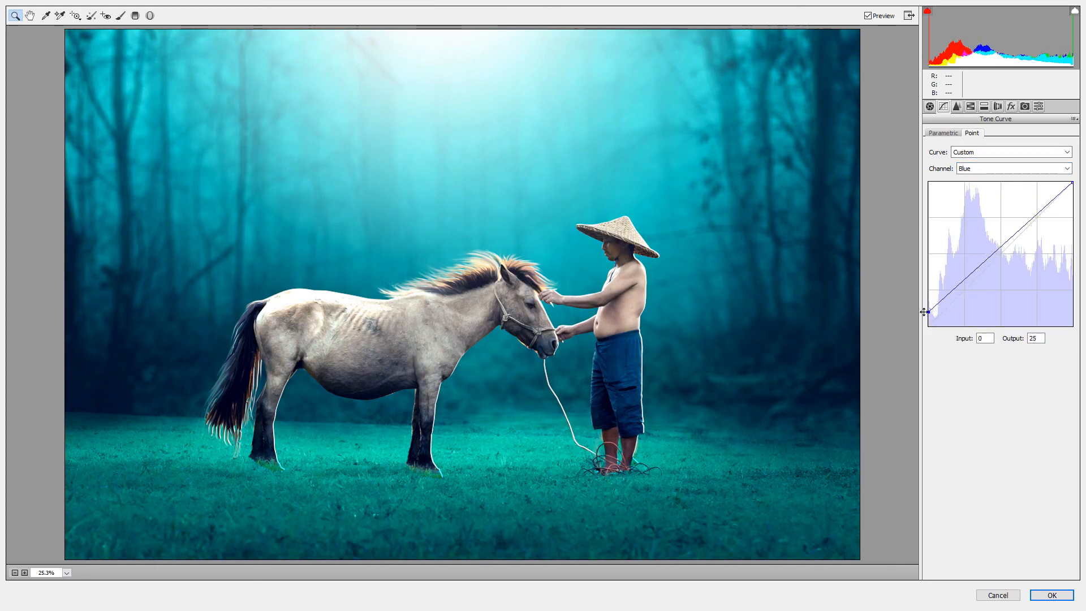
drag(996, 249, 994, 155)
click(979, 168)
click(981, 186)
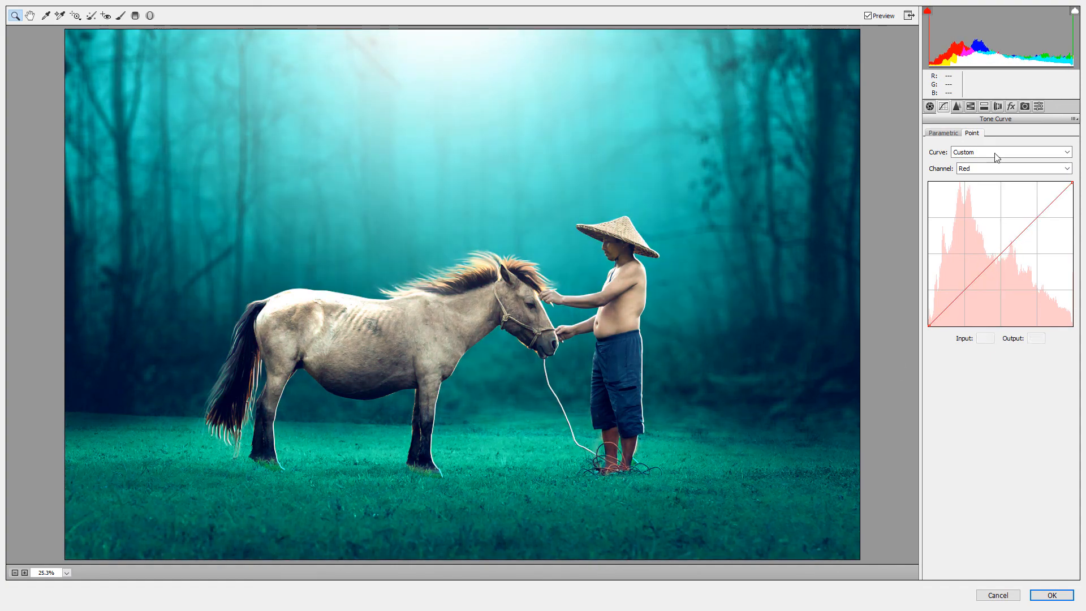
Step: Set the parametric curve's lights to +10 and shadows to -1 with slightly raised highlights, and set the post-crop vignetting amount to -20
click(949, 132)
mouse_move(1001, 329)
mouse_down()
mouse_move(990, 328)
mouse_move(1011, 333)
mouse_move(992, 364)
mouse_move(989, 311)
mouse_move(977, 311)
mouse_move(1003, 312)
mouse_up()
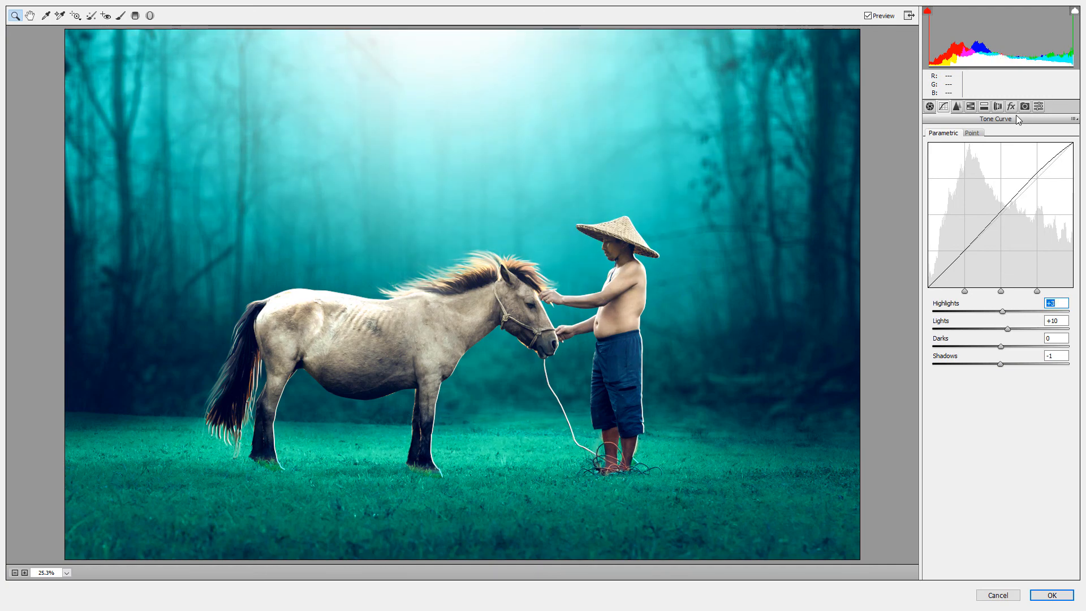
key(ctrl+alt+7)
mouse_move(1001, 253)
mouse_down()
mouse_move(976, 253)
mouse_move(987, 256)
mouse_up()
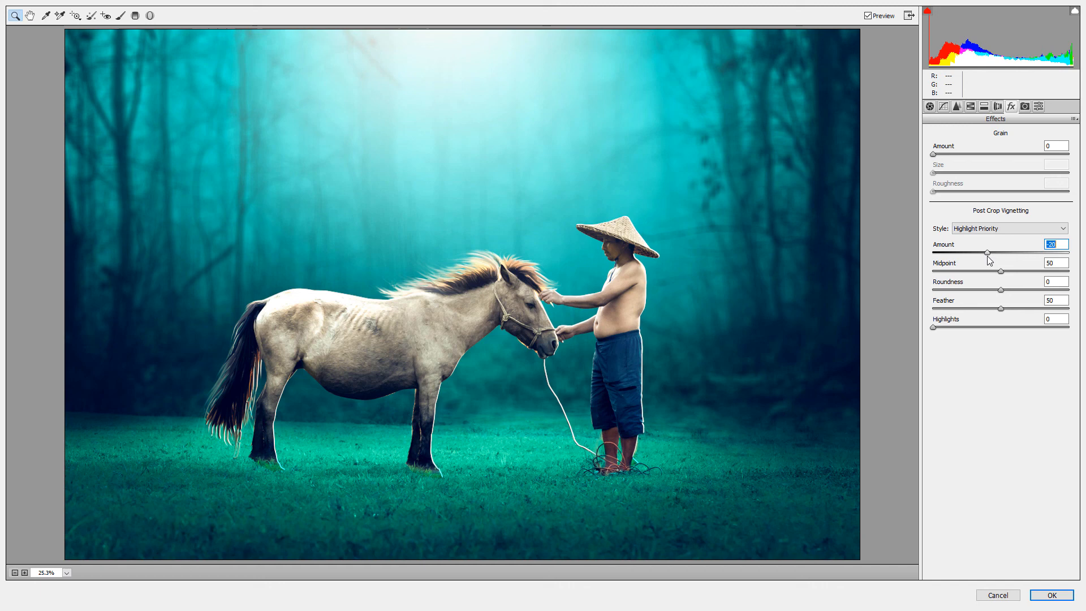
click(1039, 106)
click(998, 106)
click(943, 106)
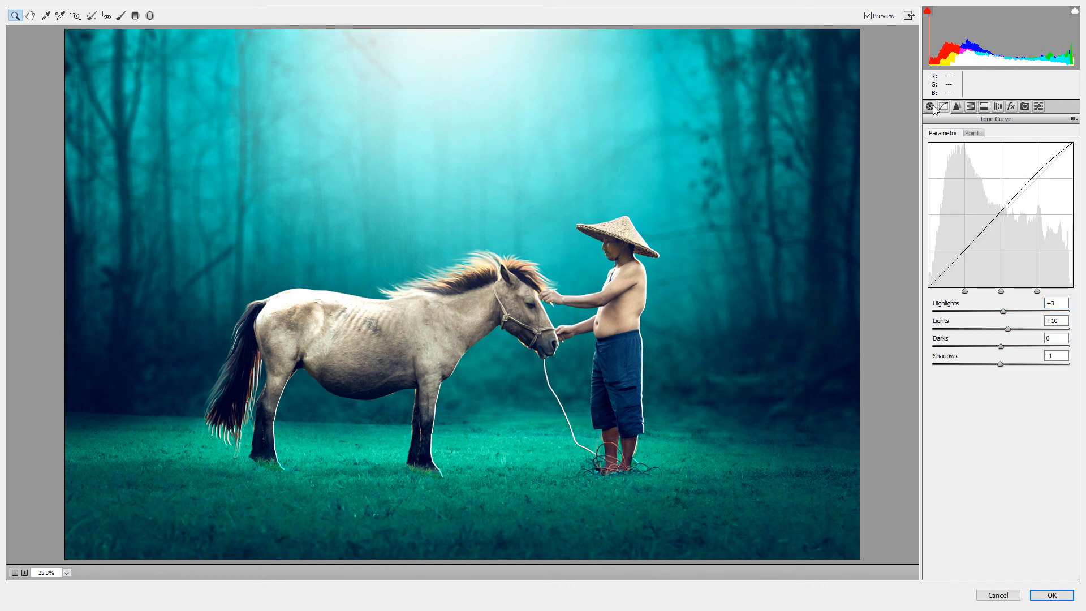
click(929, 106)
Step: Brush a local adjustment over the upper fog glow and horse with Temperature +18, Exposure +0.20 and Saturation +53, and apply the Camera Raw grade
key(k)
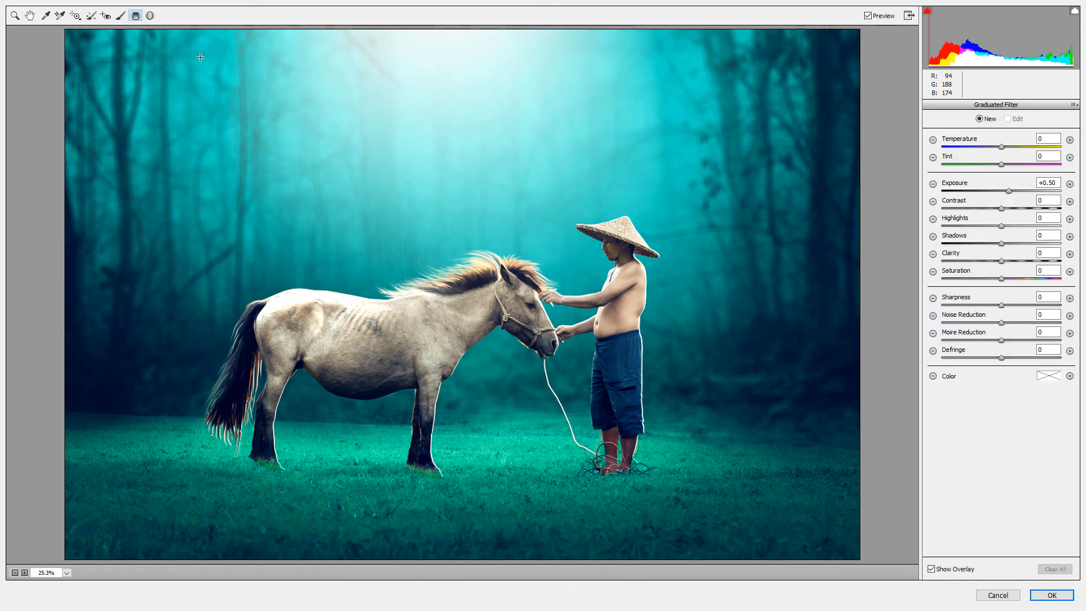
mouse_move(424, 187)
mouse_down()
mouse_move(565, 194)
mouse_move(245, 135)
mouse_move(748, 150)
mouse_move(650, 254)
mouse_up()
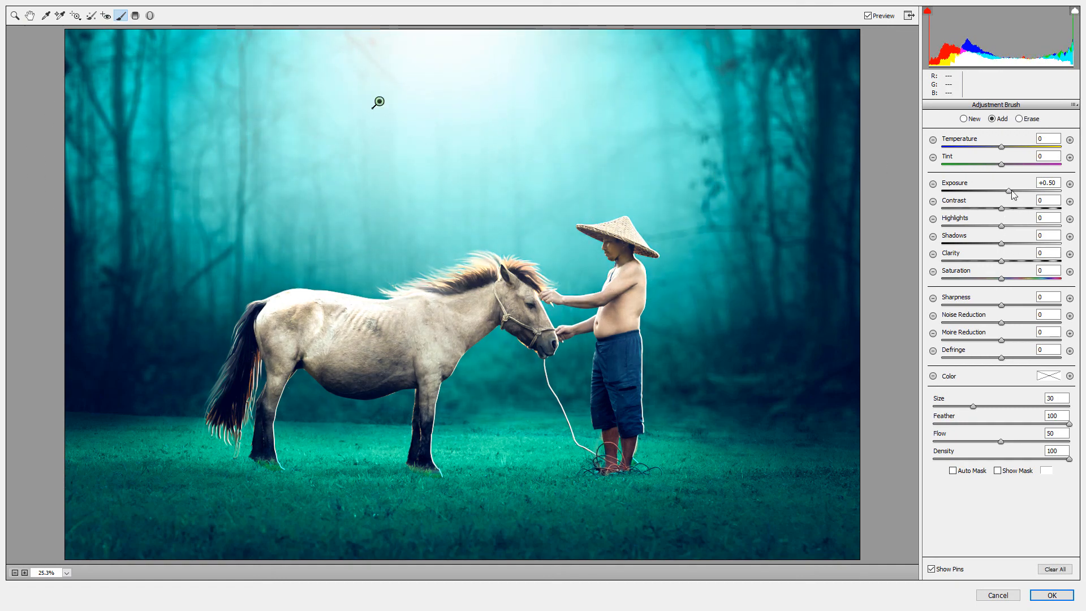
mouse_move(1001, 146)
mouse_down()
mouse_move(1044, 149)
mouse_move(957, 148)
mouse_move(1016, 148)
mouse_up()
mouse_move(1008, 192)
mouse_down()
mouse_move(973, 192)
mouse_move(1011, 196)
mouse_up()
drag(1016, 148, 1018, 149)
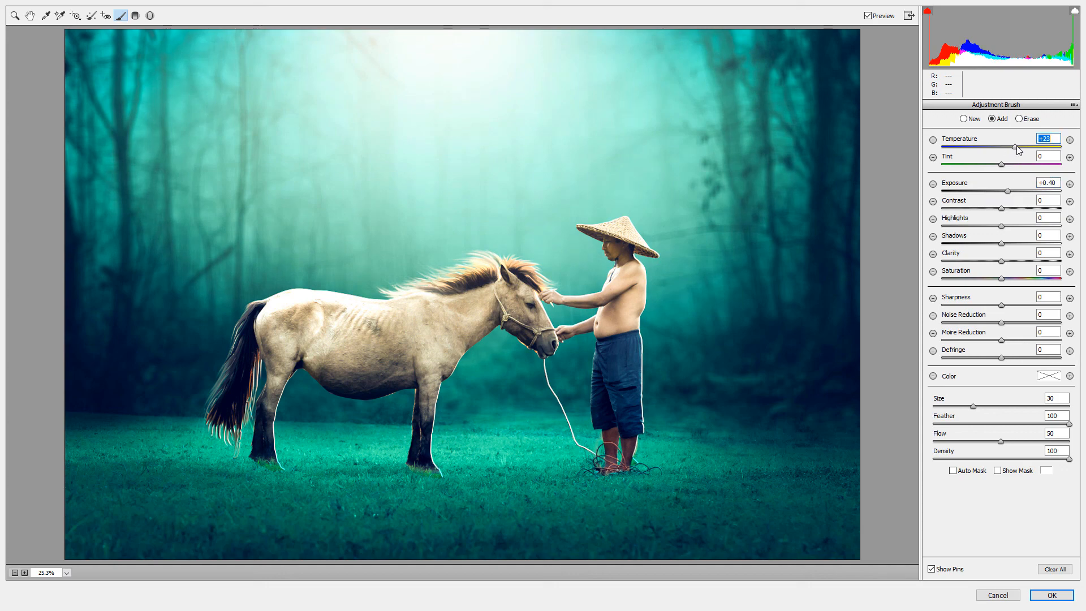
drag(1003, 277, 1050, 275)
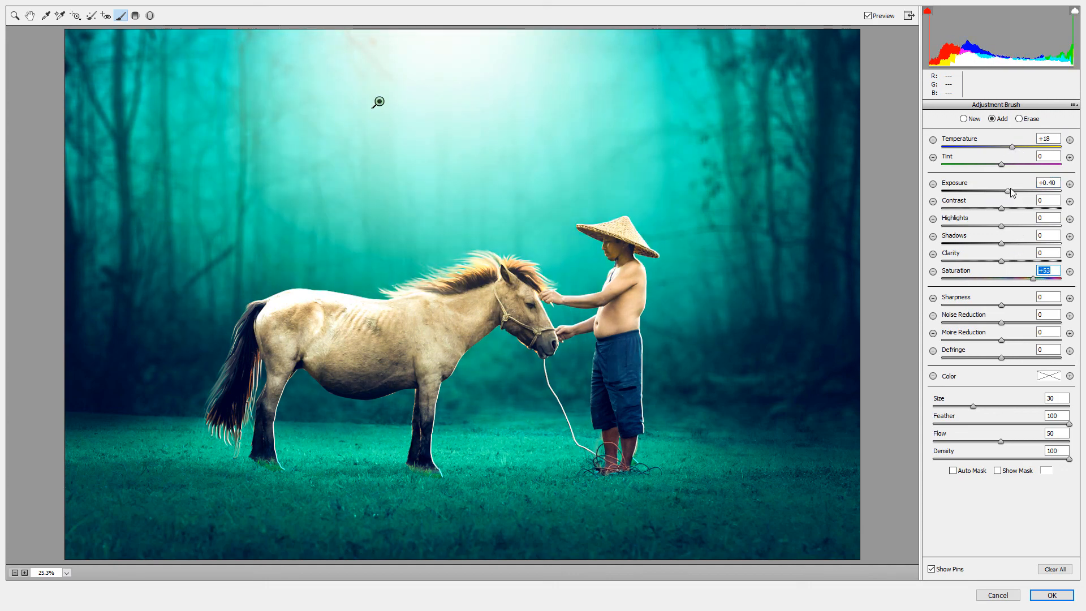
drag(1012, 193, 1007, 192)
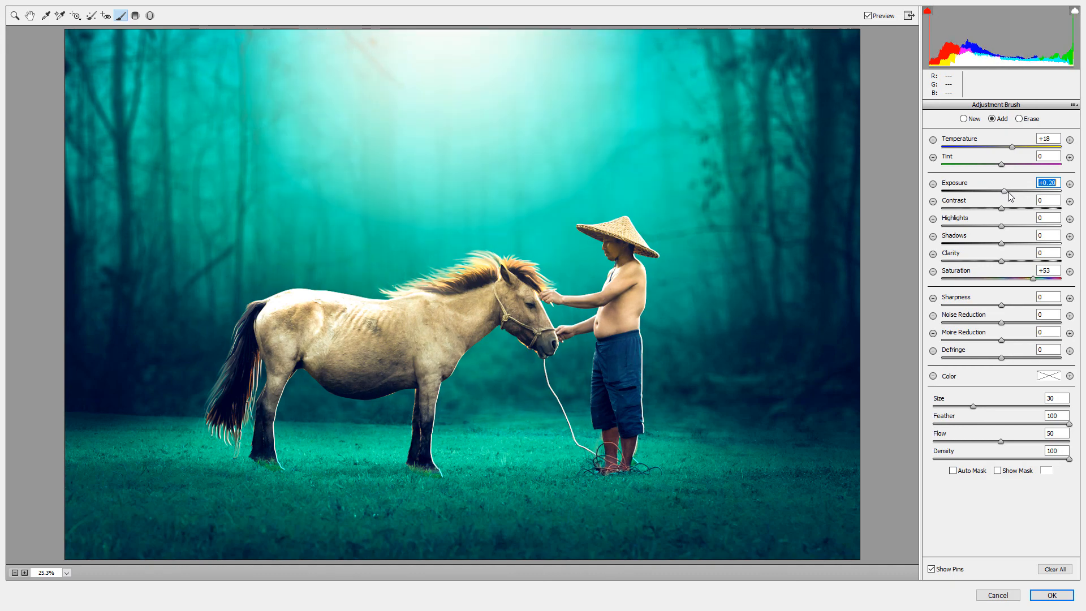
click(1050, 594)
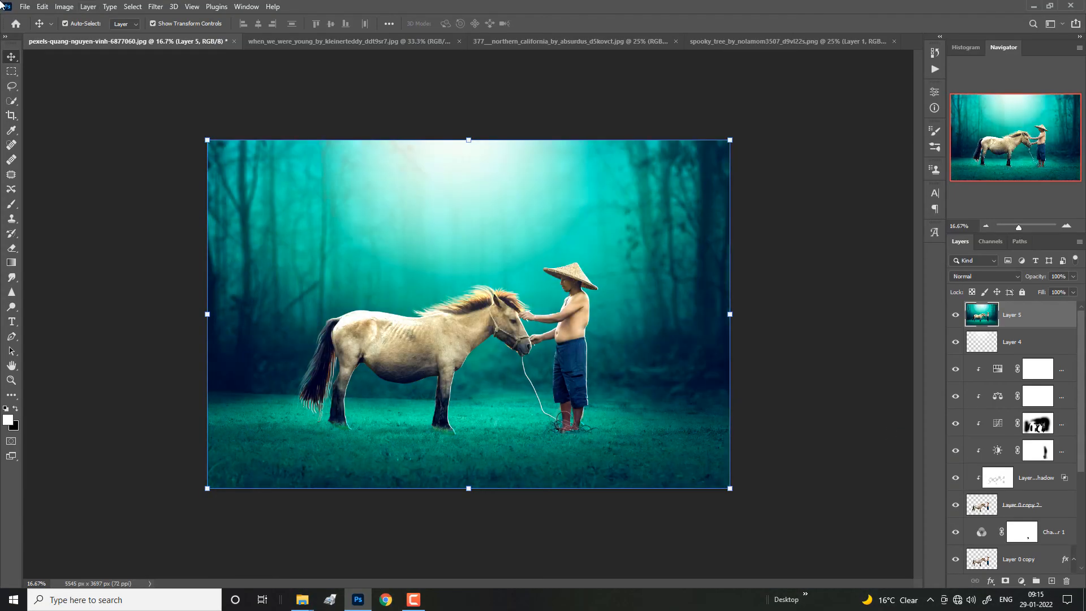
Step: Add an Exposure adjustment layer above the graded merged layer and raise its offset slightly
click(1021, 581)
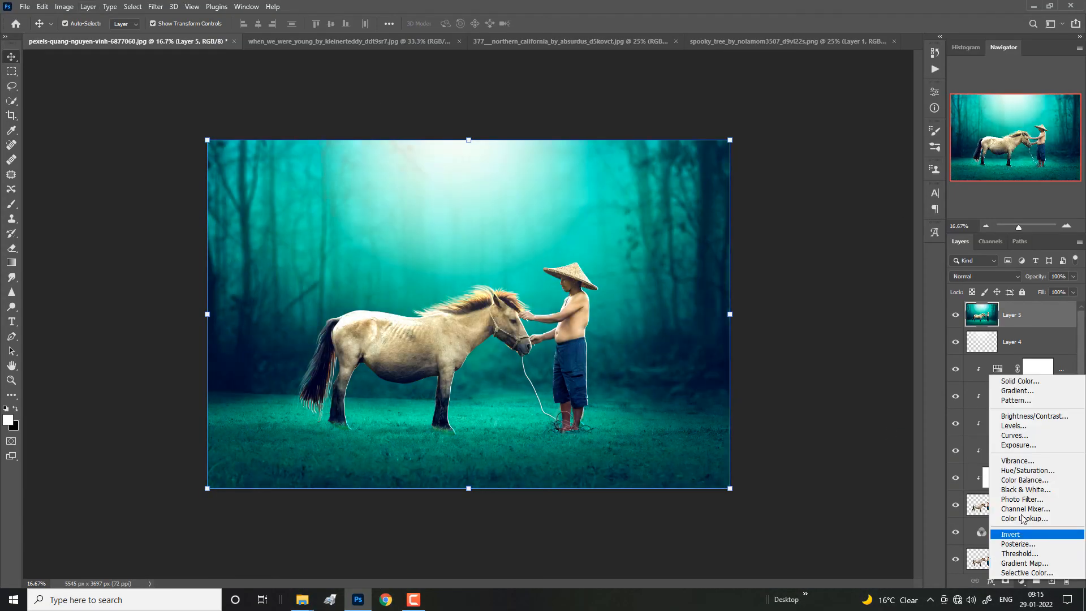
click(1022, 446)
drag(856, 175, 858, 174)
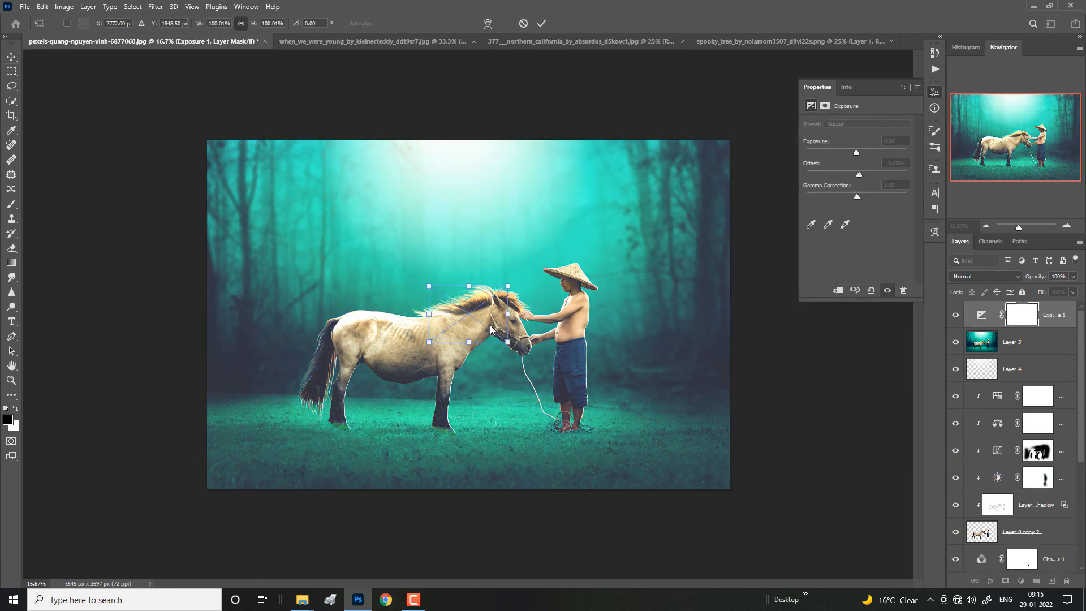